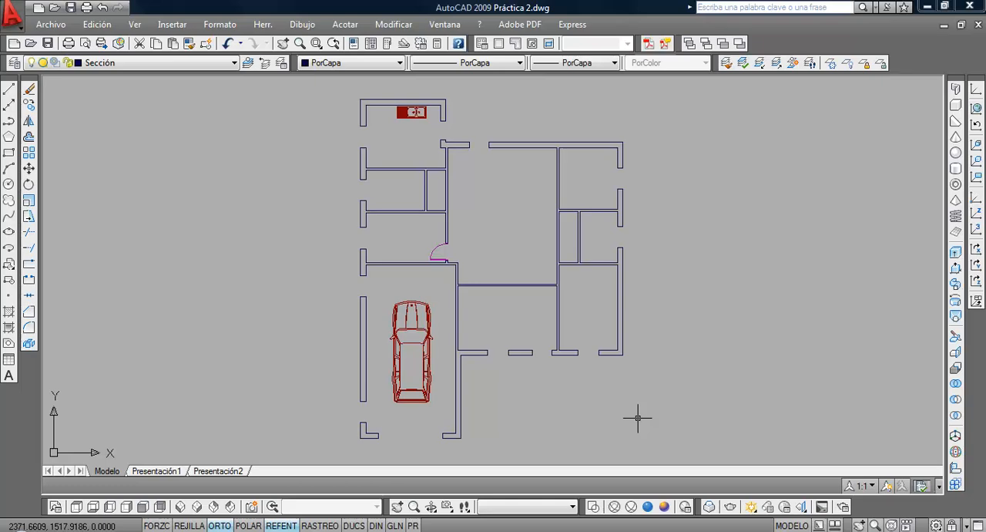
Review the layers available in the floor plan drawing
left_click(197, 68)
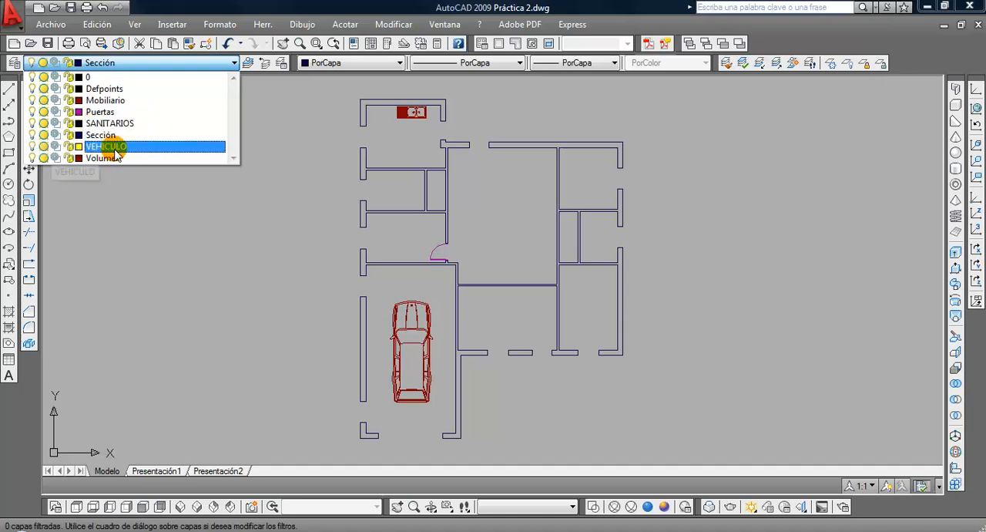
left_click(167, 258)
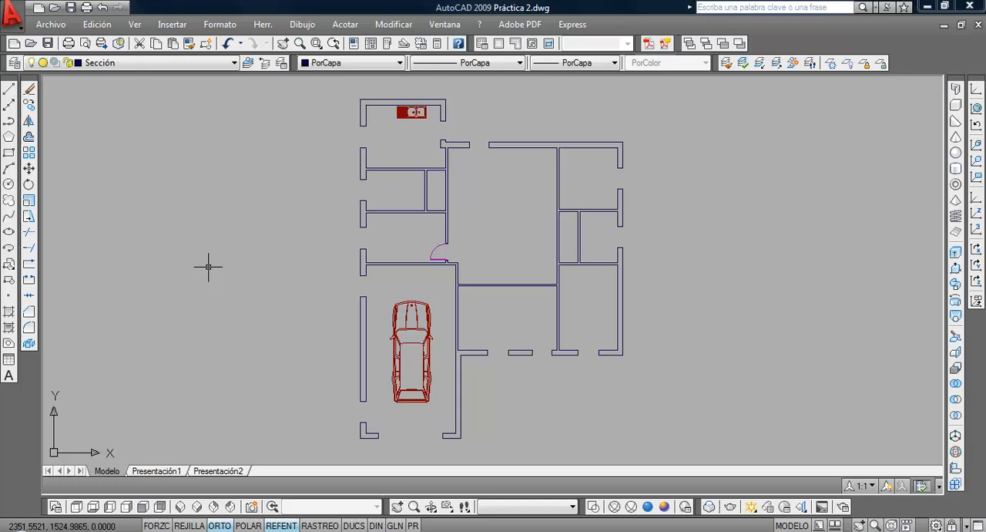
Explode the car block in the garage
scroll(409, 342, "up", 2)
middle_click_drag(416, 378, 333, 292)
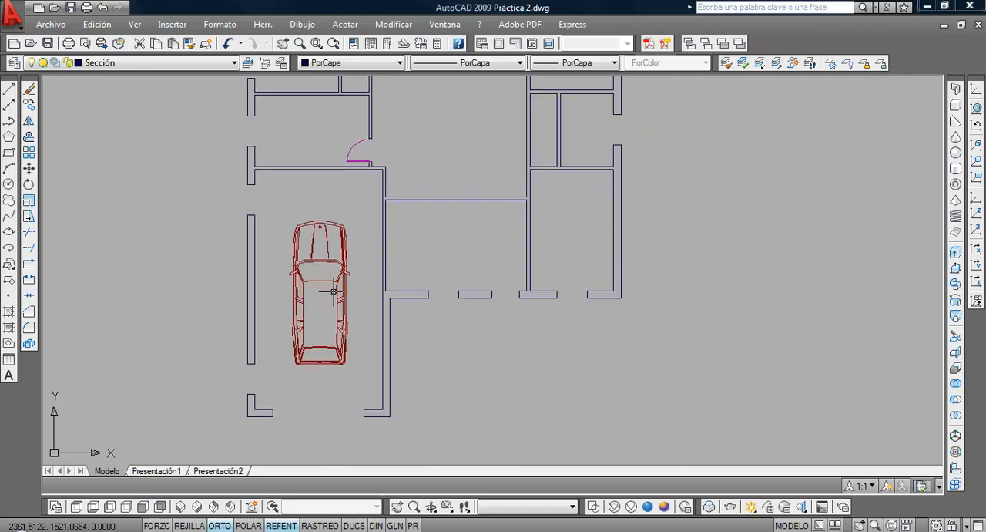
scroll(333, 291, "up", 1)
scroll(330, 286, "down", 2)
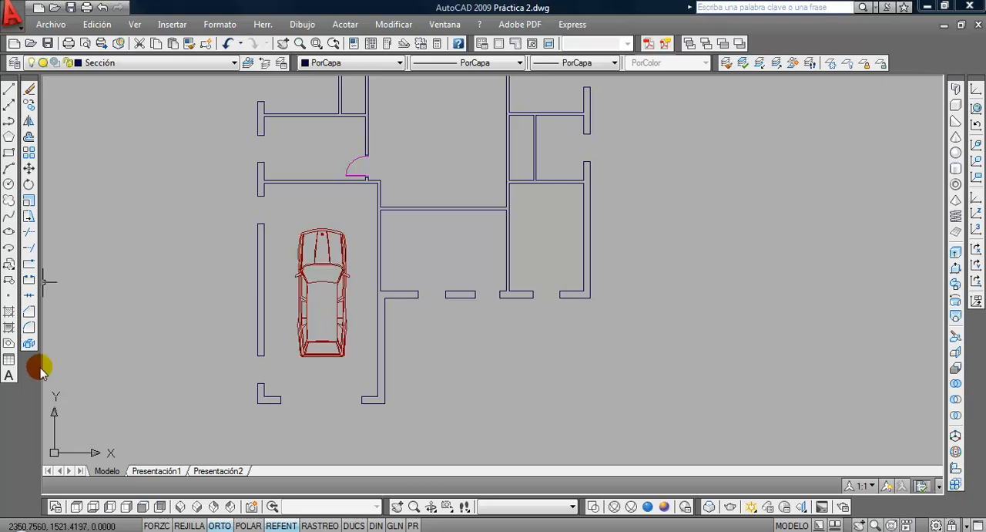
left_click(29, 343)
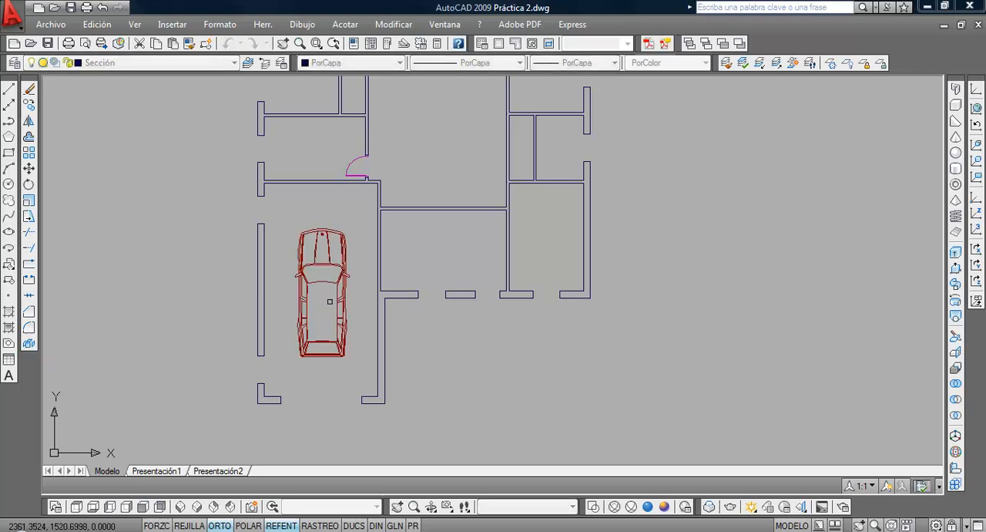
left_click(286, 216)
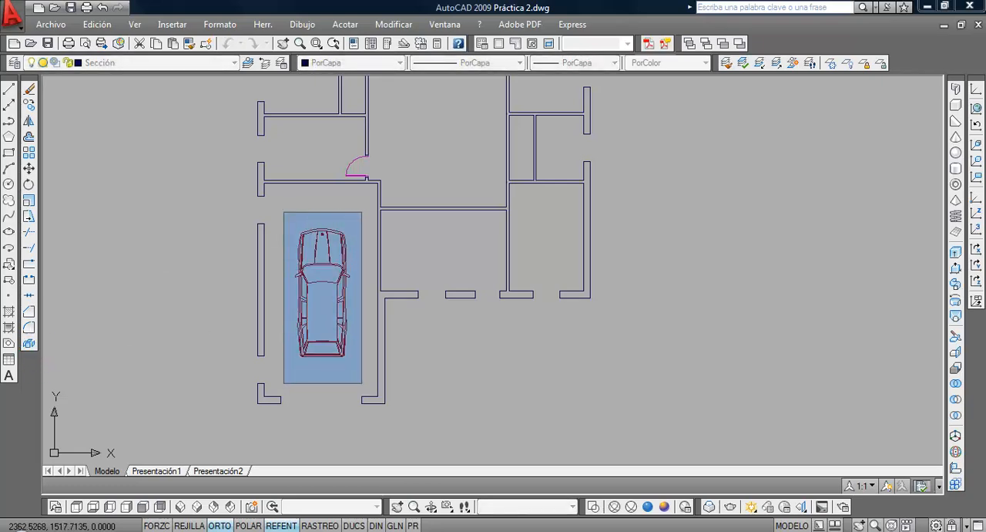
left_click(360, 382)
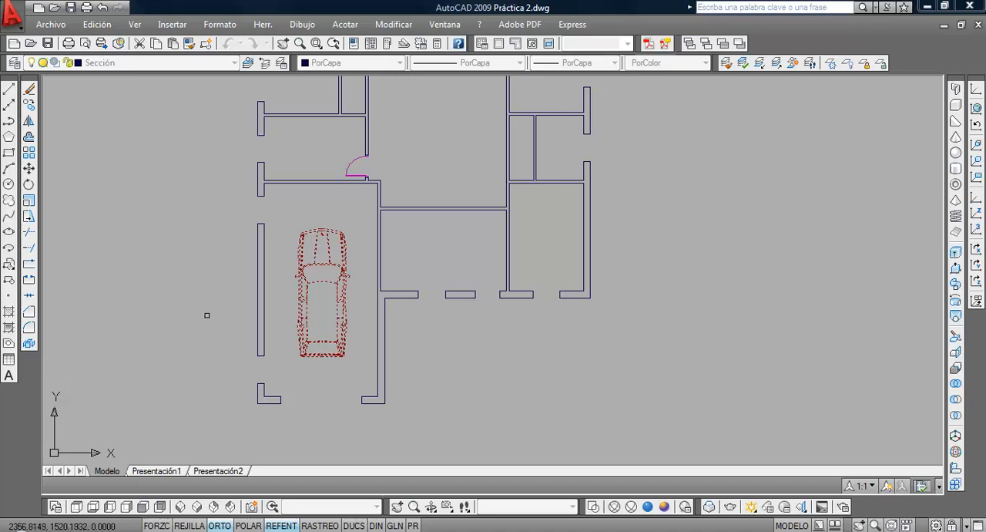
key("Return")
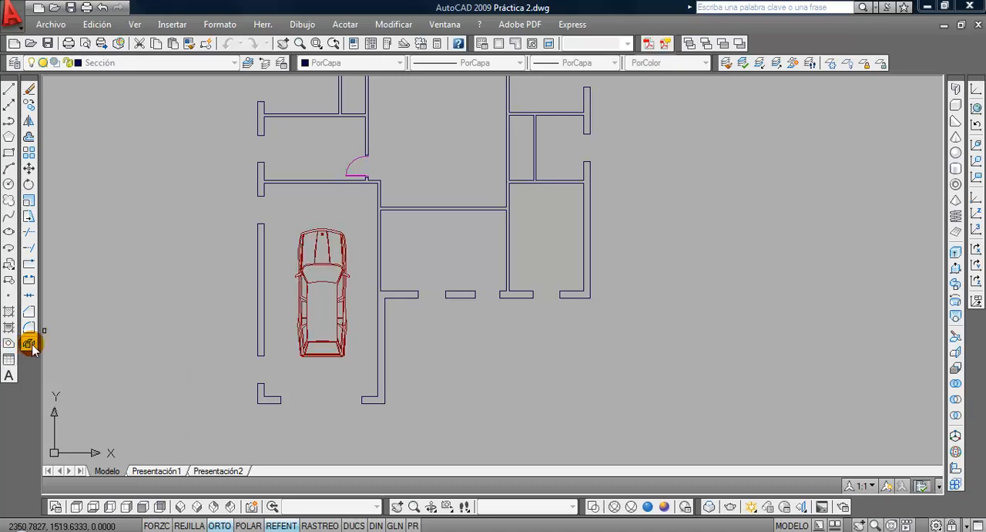
Explode the car's nested blocks repeatedly to break them down into individual objects
left_click(30, 344)
left_click(286, 211)
left_click(355, 368)
key("Return")
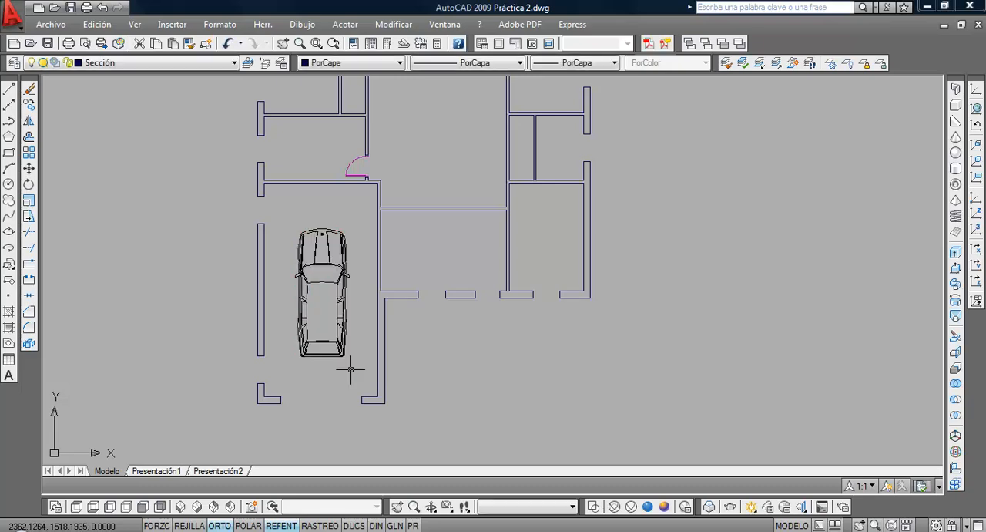
key("Return")
left_click(285, 212)
left_click(358, 372)
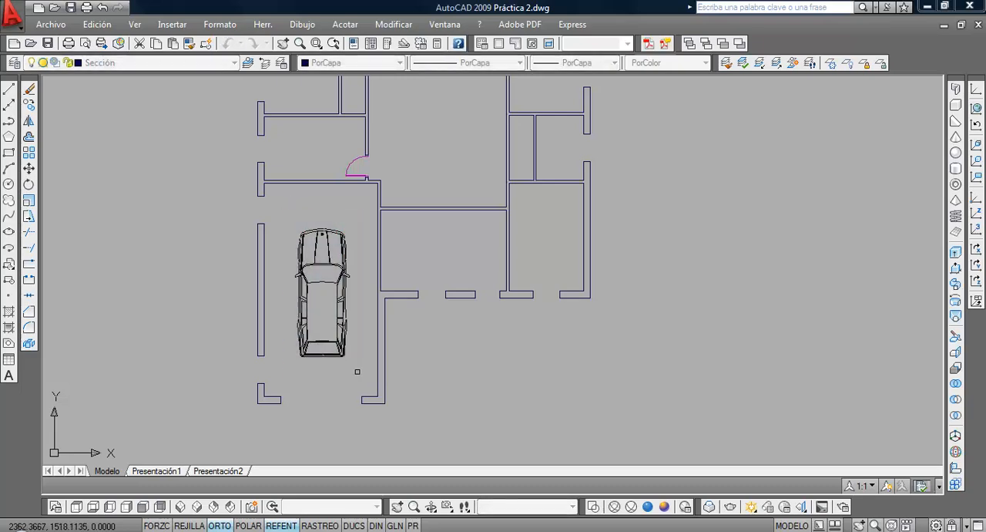
left_click(288, 213)
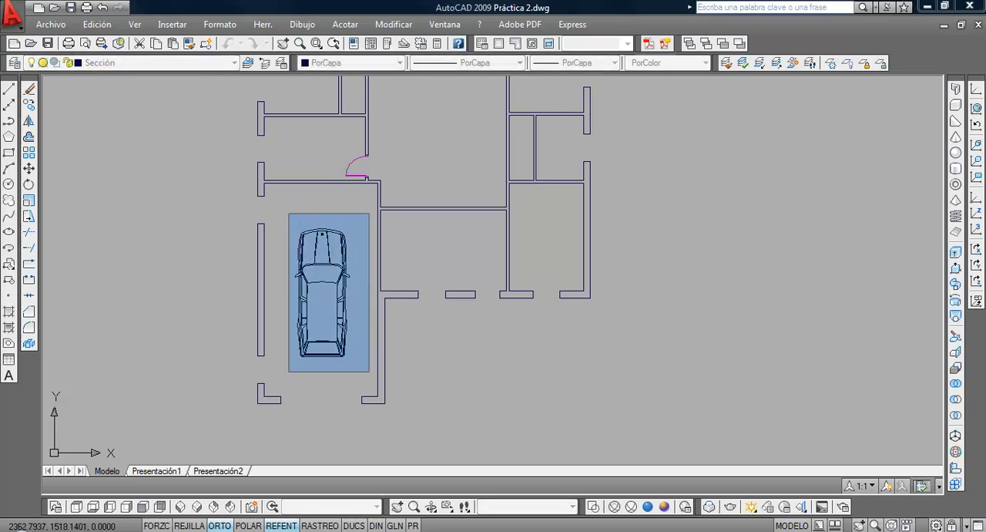
left_click(369, 372)
key("Return")
Assign all the exploded car objects to the Mobiliario layer
scroll(346, 370, "down", 2)
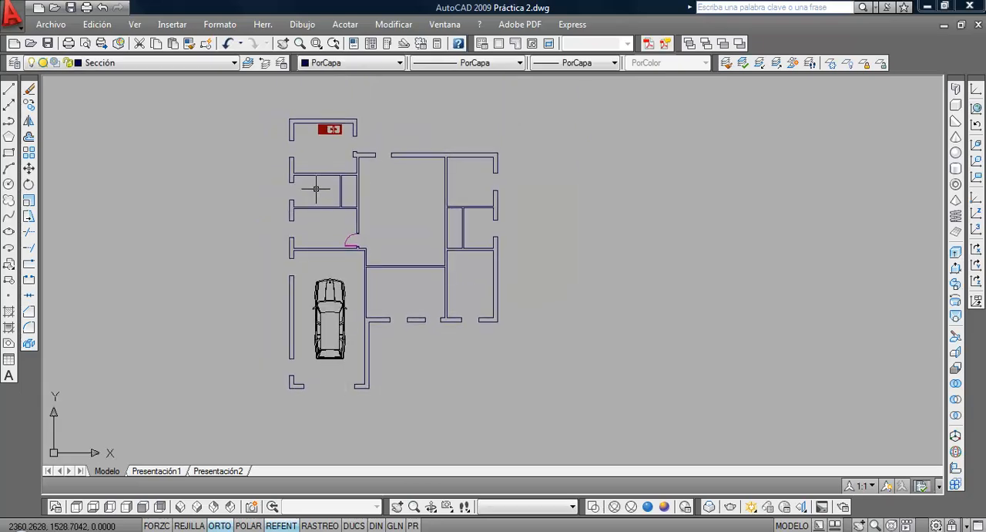
scroll(317, 333, "up", 2)
left_click(303, 241)
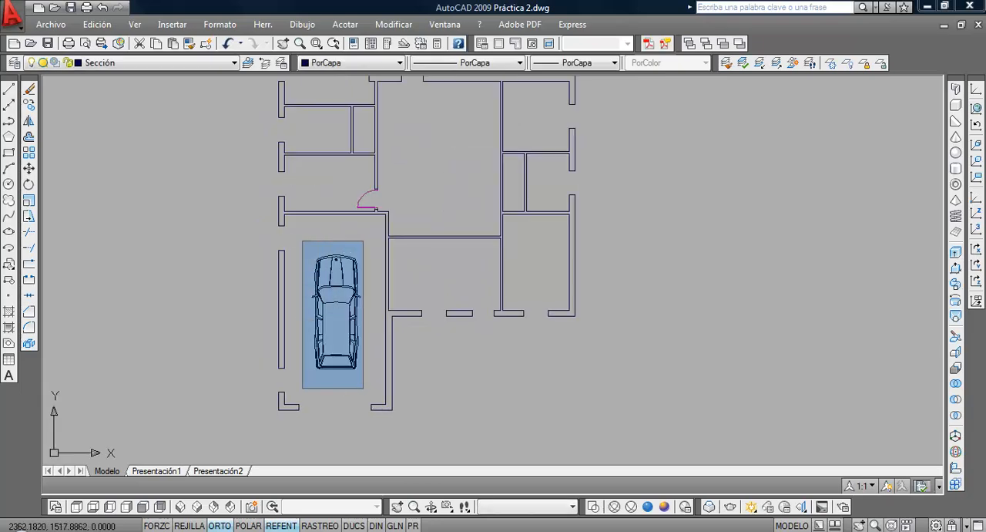
left_click(363, 388)
left_click(159, 62)
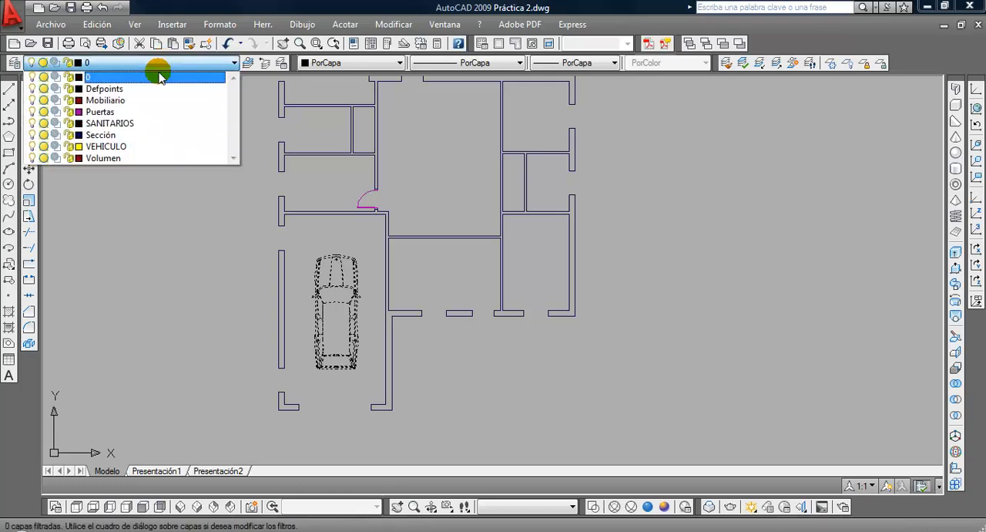
left_click(145, 108)
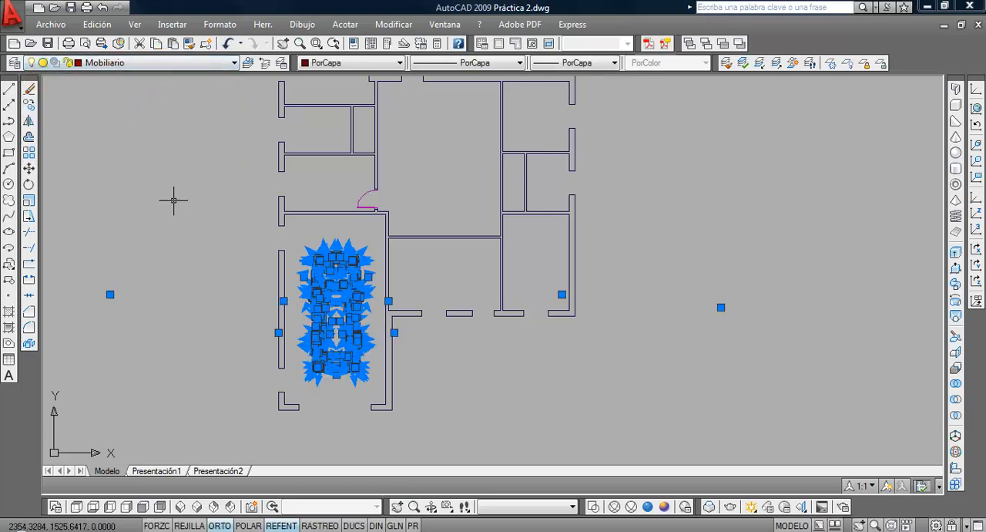
key("Escape")
Explode the kitchen sink block below the upper wall of the plan
middle_click_drag(347, 245, 320, 422)
scroll(293, 207, "up", 2)
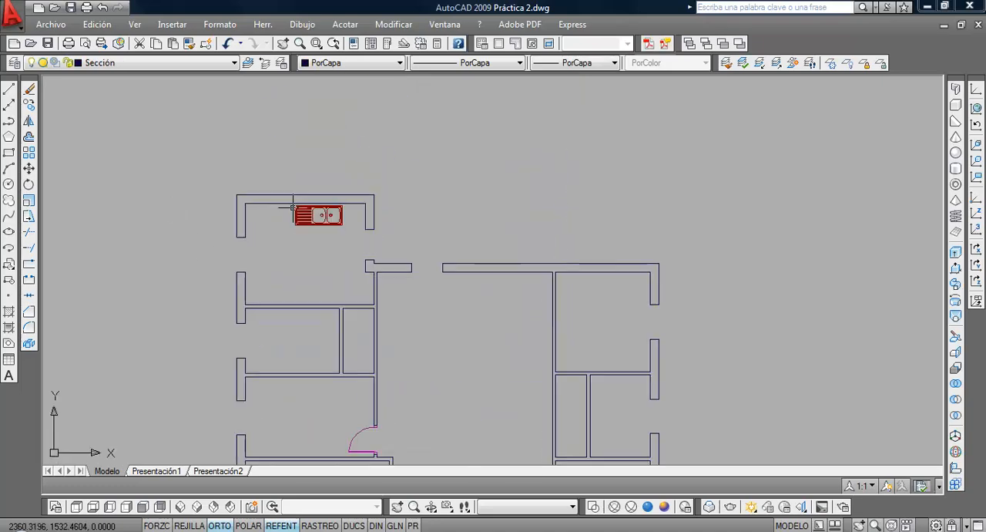
scroll(297, 220, "up", 3)
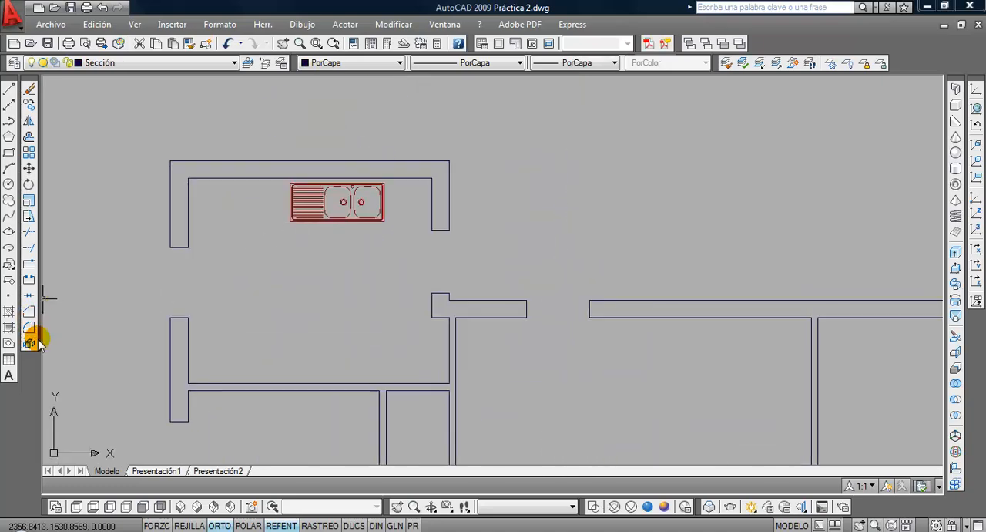
left_click(36, 342)
left_click(277, 250)
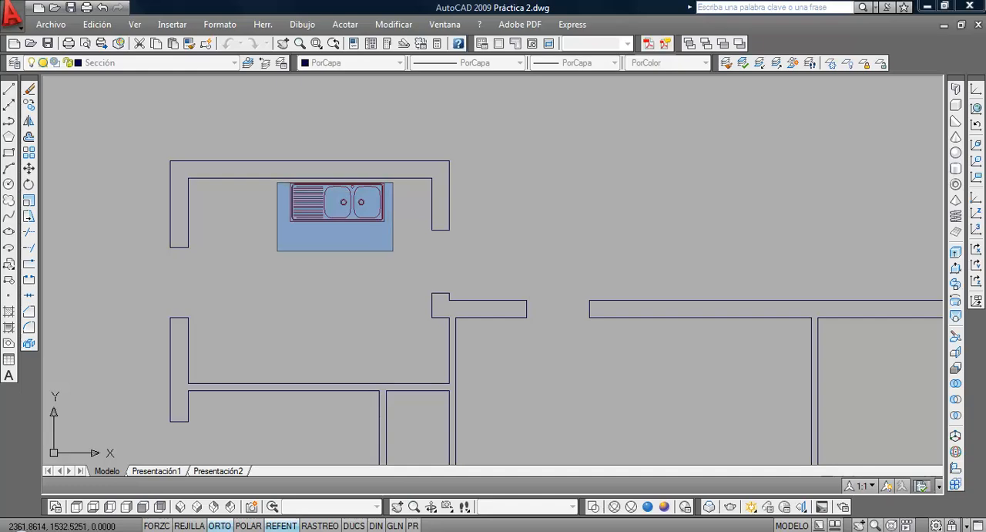
left_click(393, 182)
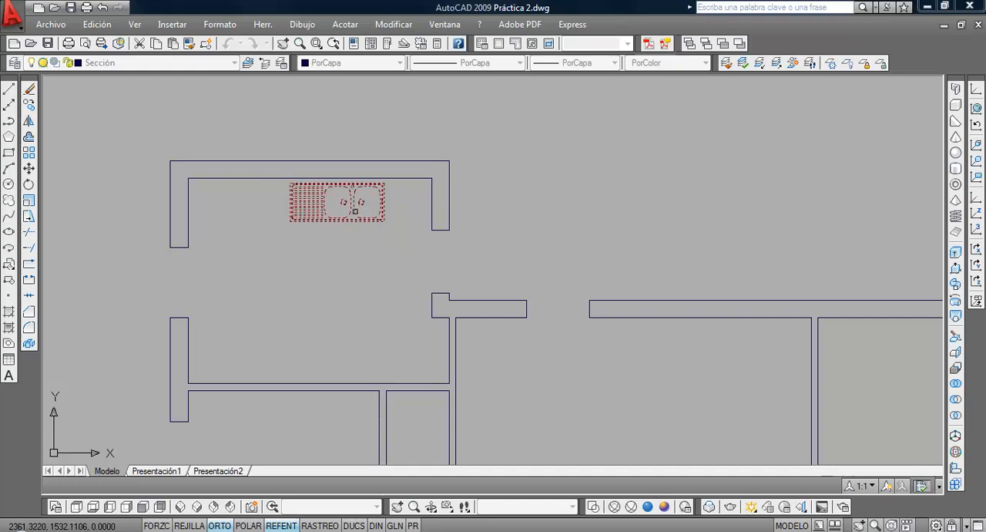
key("Return")
Assign all the exploded kitchen sink objects to the Mobiliario layer
left_click(273, 258)
left_click(390, 169)
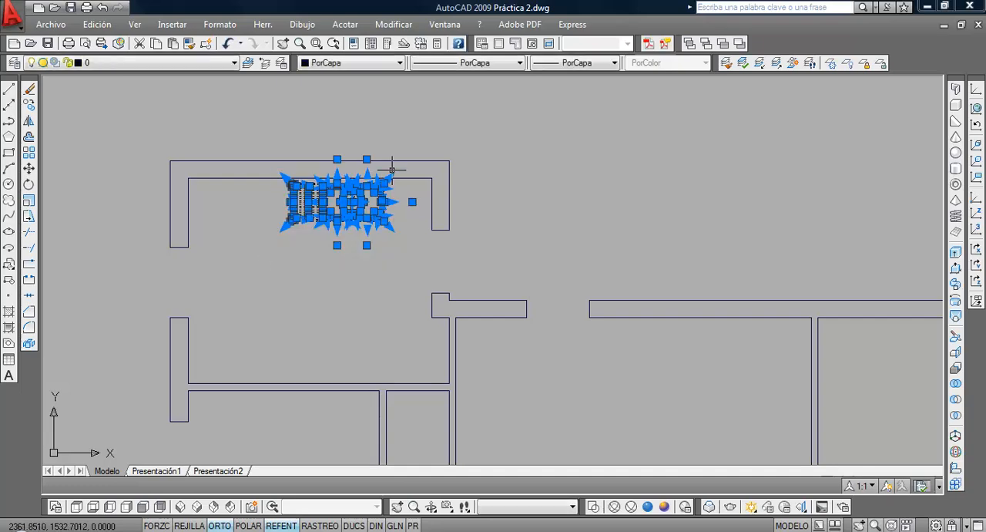
left_click(165, 63)
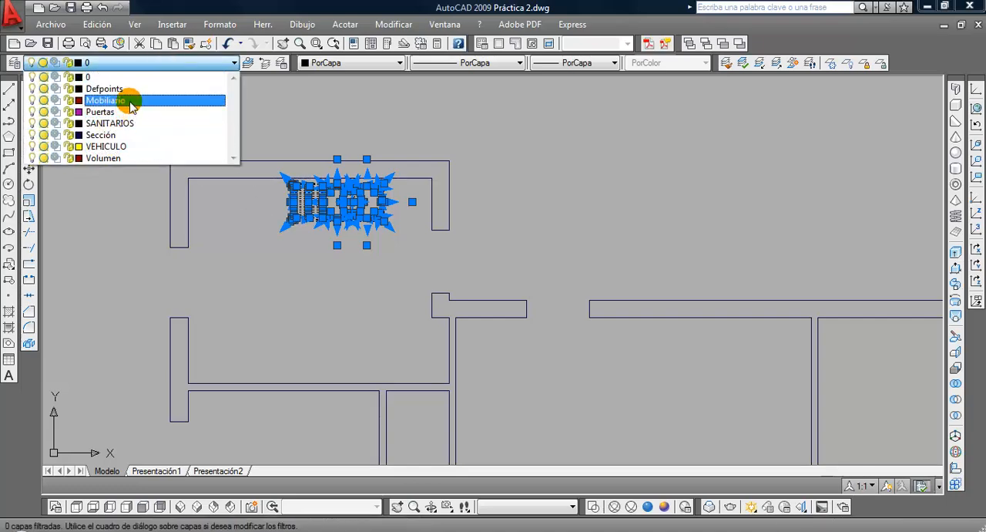
left_click(129, 100)
key("Escape")
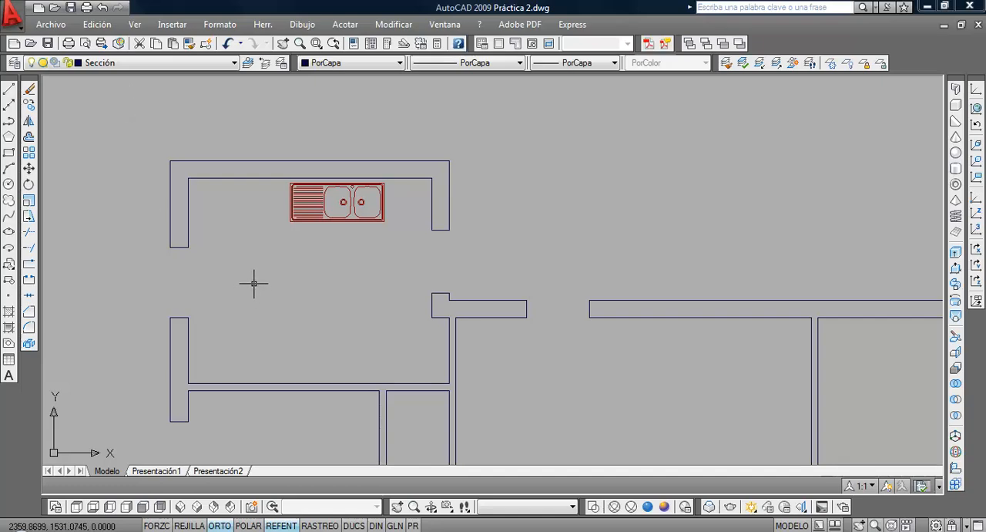
Check individual lines of the kitchen sink to see whether they are separate objects and which layer they use
scroll(259, 284, "down", 1)
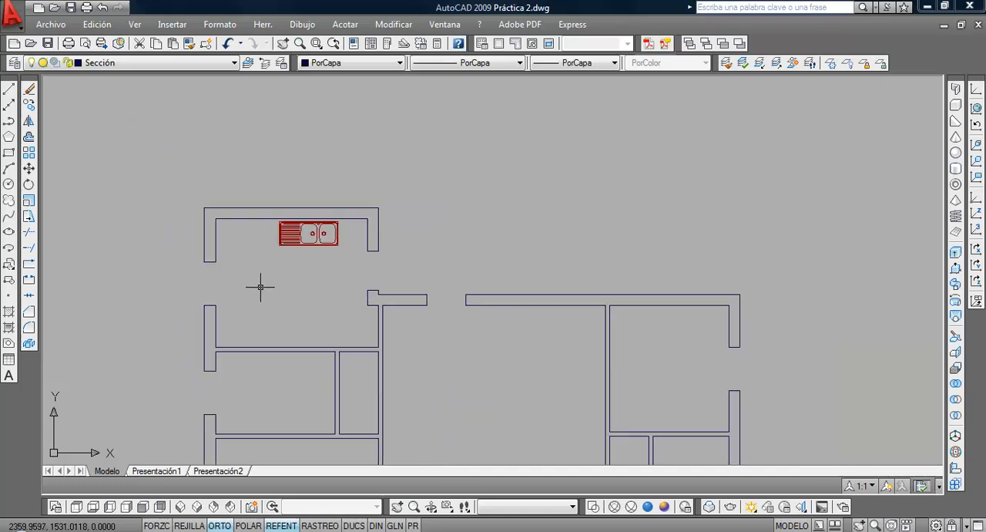
middle_click_drag(259, 284, 265, 246)
left_click(290, 201)
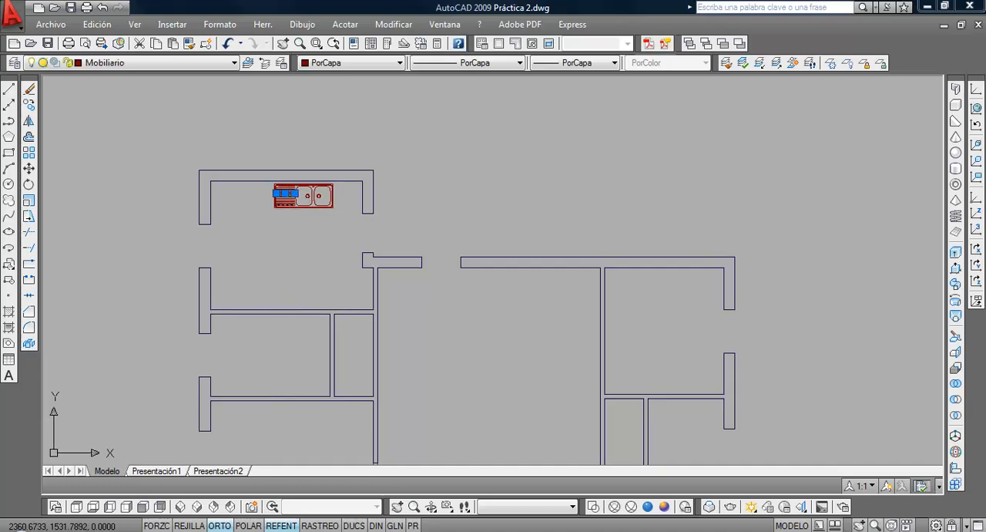
key("Escape")
scroll(296, 208, "up", 2)
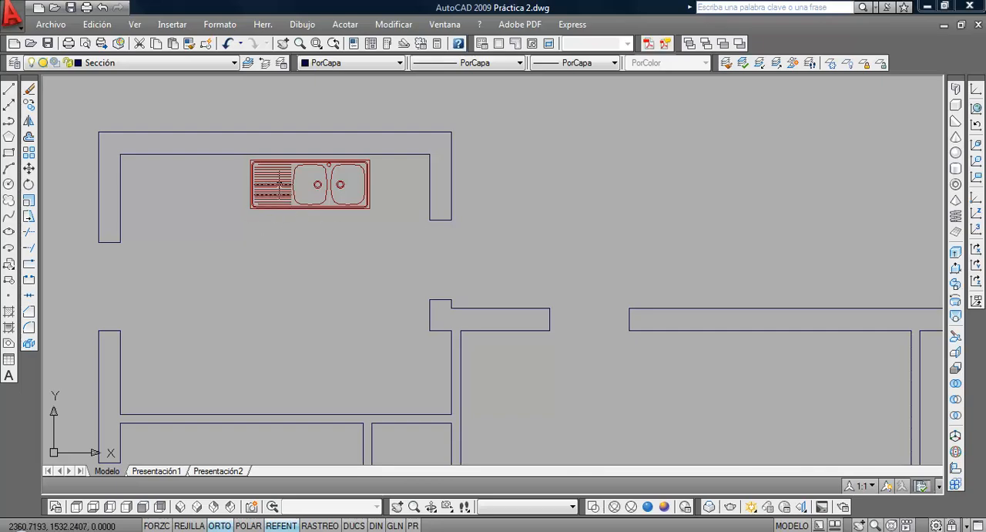
left_click(273, 207)
left_click(277, 208)
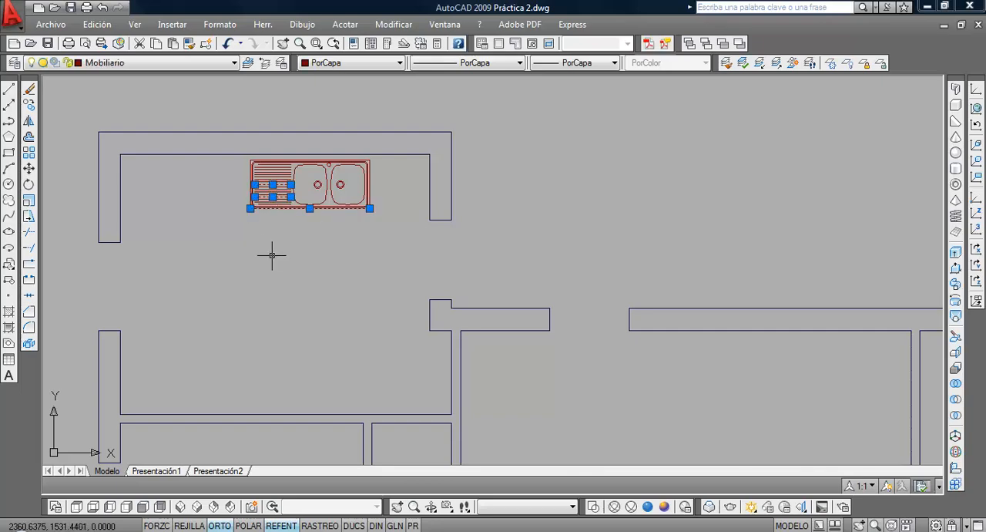
key("Escape")
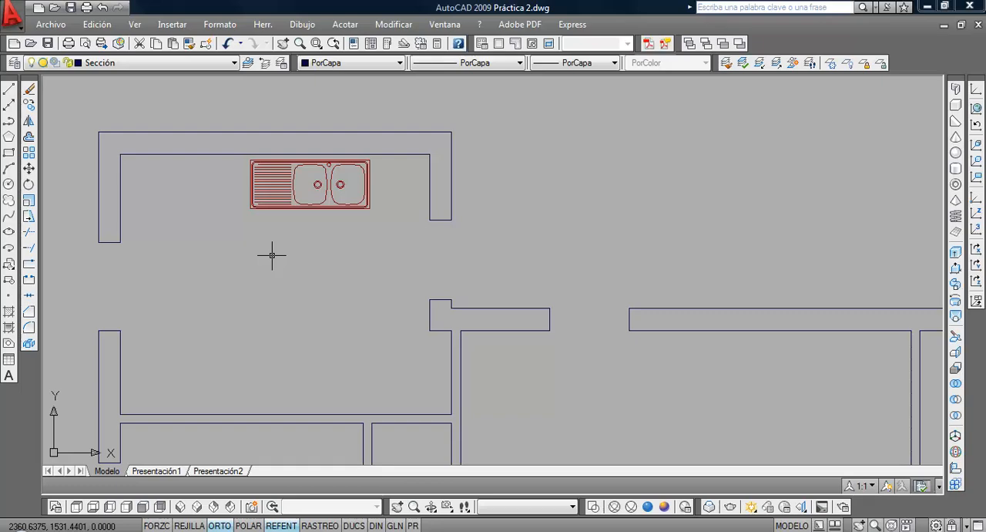
Delete the SANITARIOS and VEHICULO layers in the layer properties manager
scroll(271, 253, "down", 4)
scroll(283, 227, "down", 2)
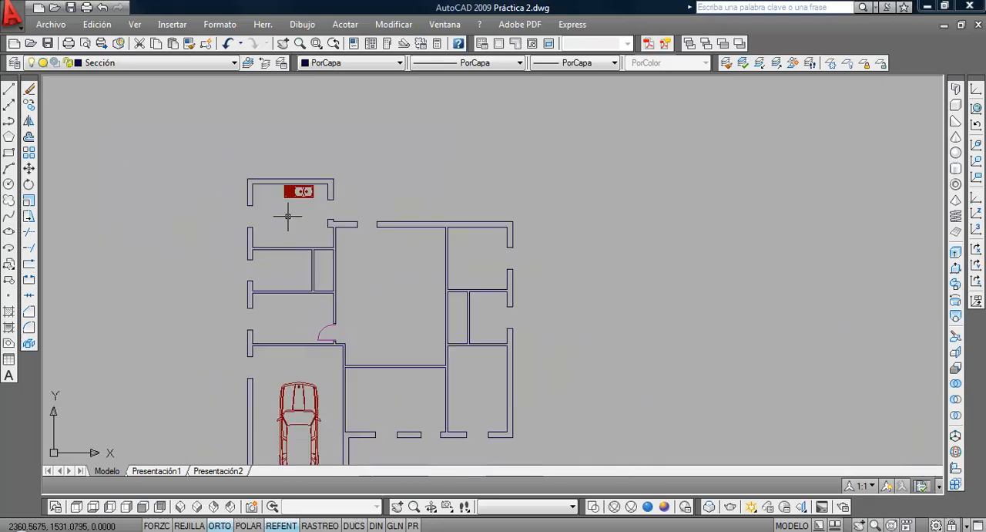
scroll(288, 217, "up", 2)
middle_click_drag(289, 217, 391, 122)
left_click(149, 64)
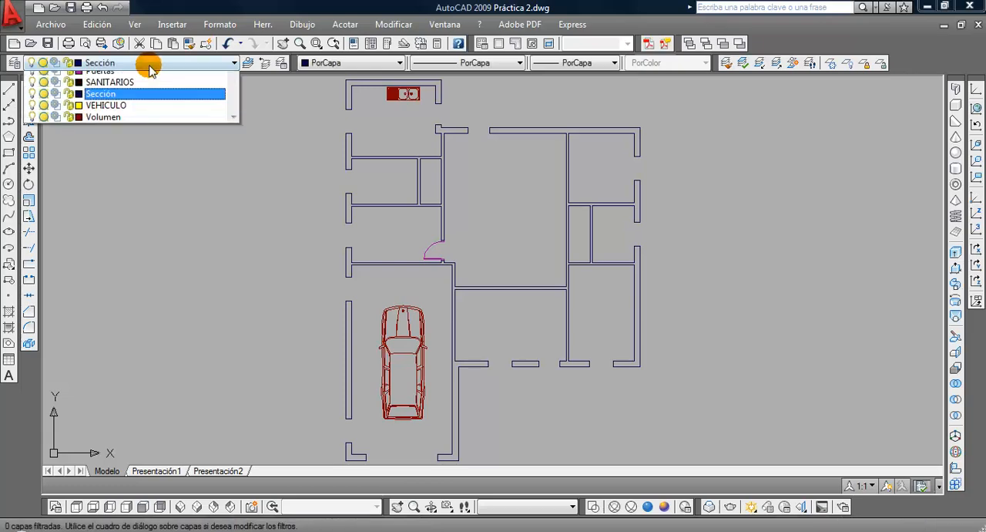
left_click(19, 65)
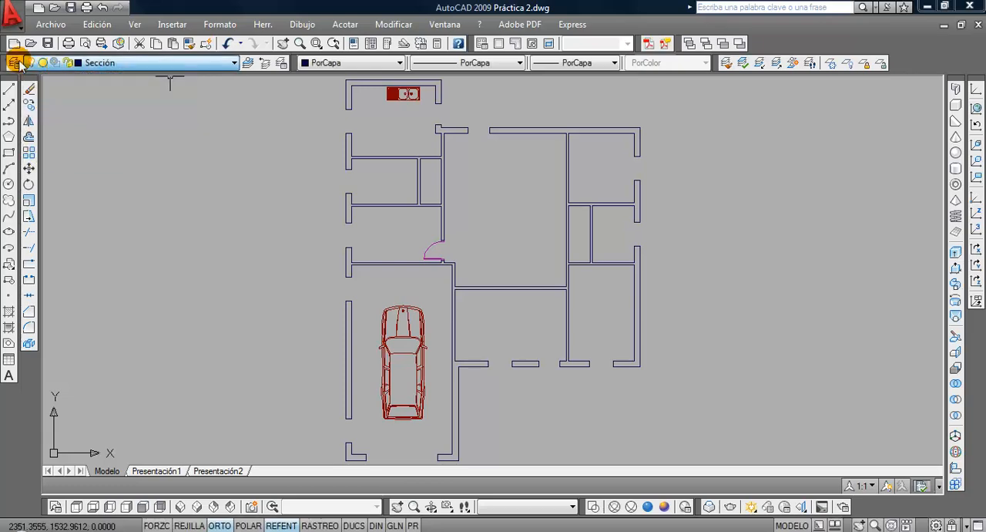
left_click(20, 65)
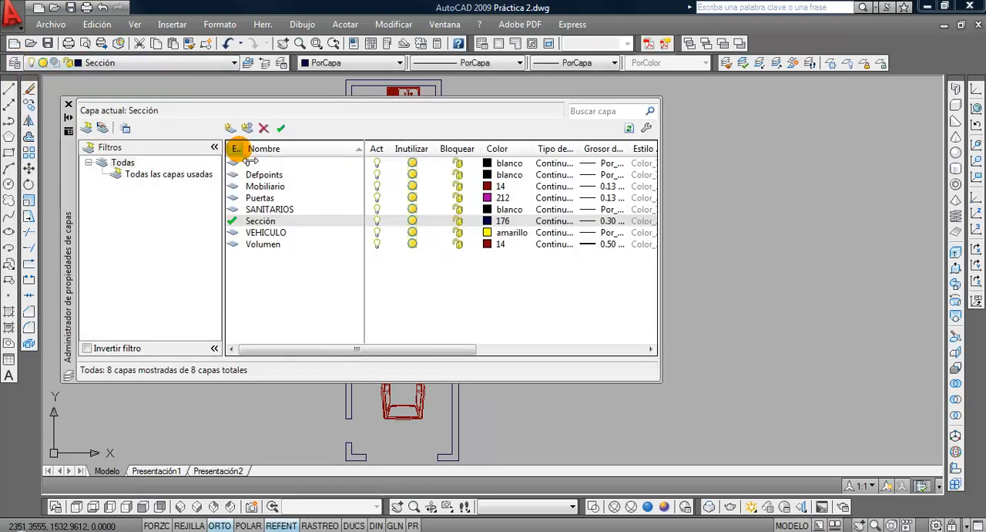
left_click(282, 217)
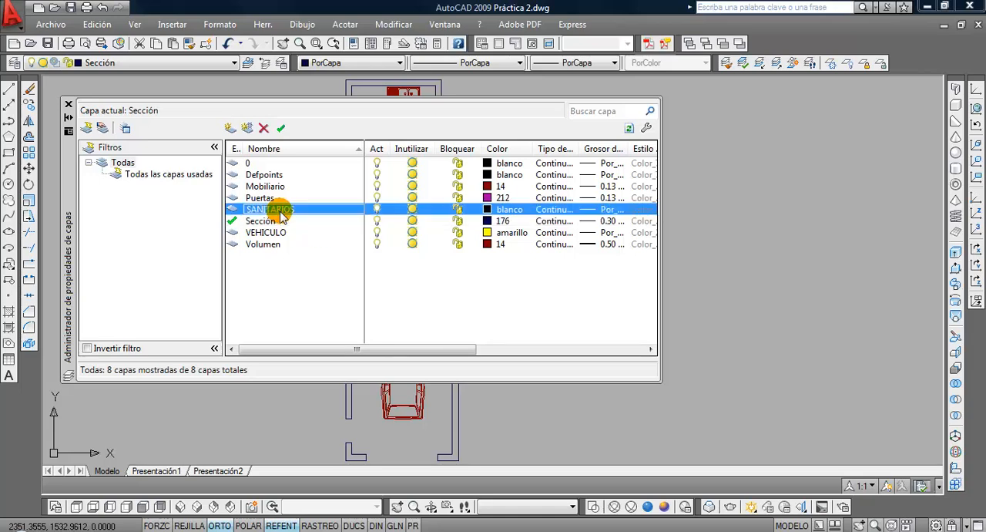
left_click(264, 129)
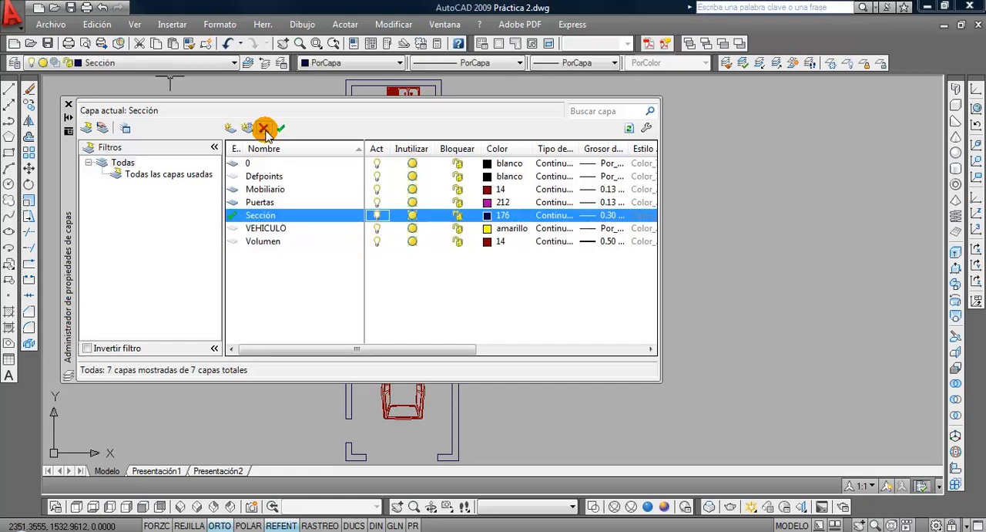
left_click(266, 228)
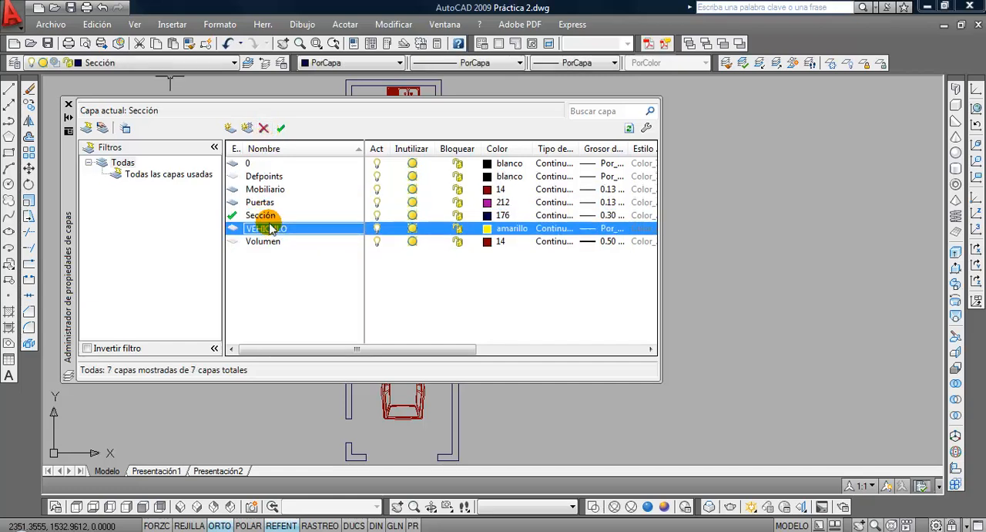
left_click(264, 129)
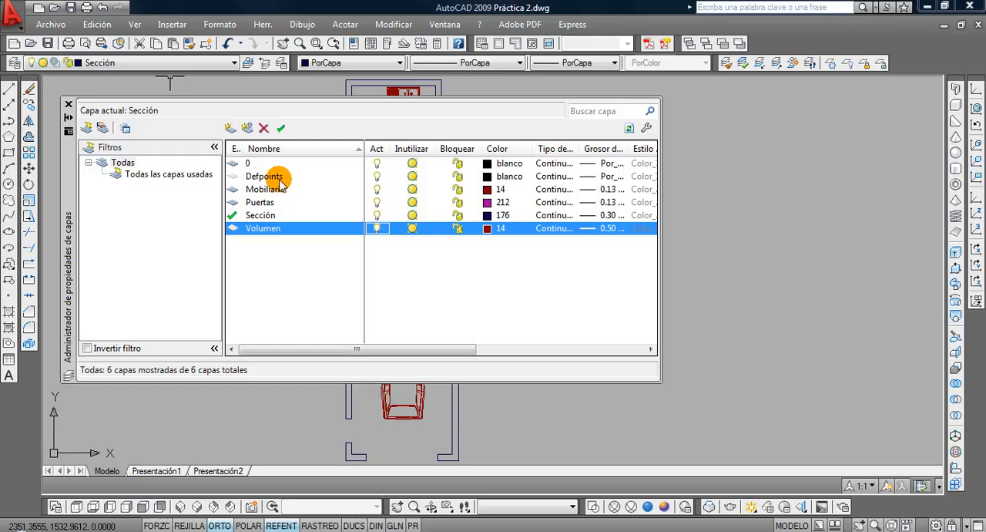
Close the layer properties manager and open the Purge (Limpiar) drawing utility
left_click(68, 103)
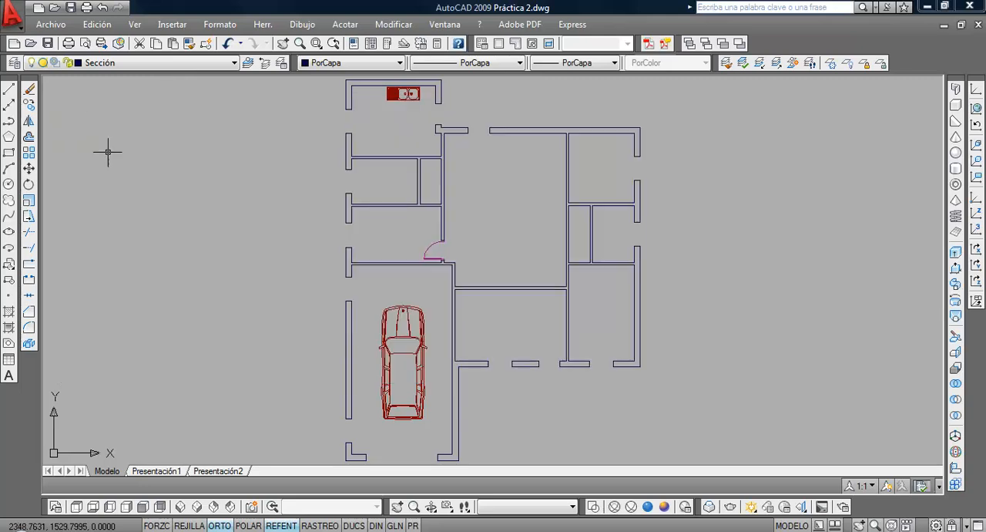
scroll(270, 258, "down", 3)
scroll(269, 258, "up", 2)
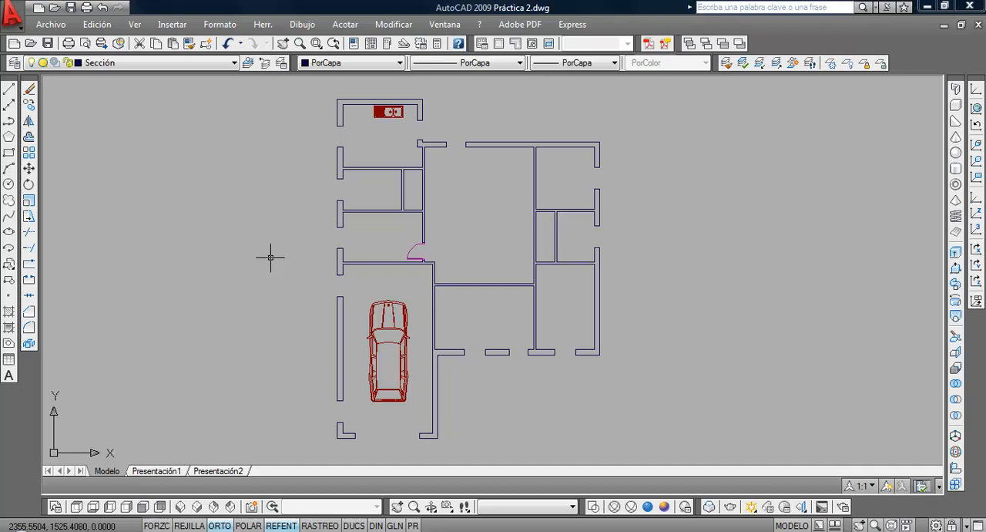
left_click(51, 24)
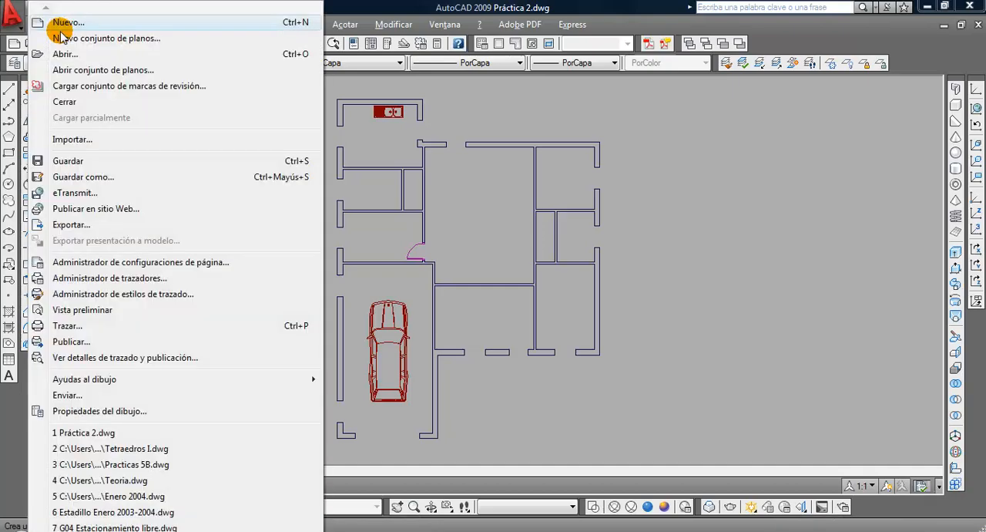
mouse_move(86, 383)
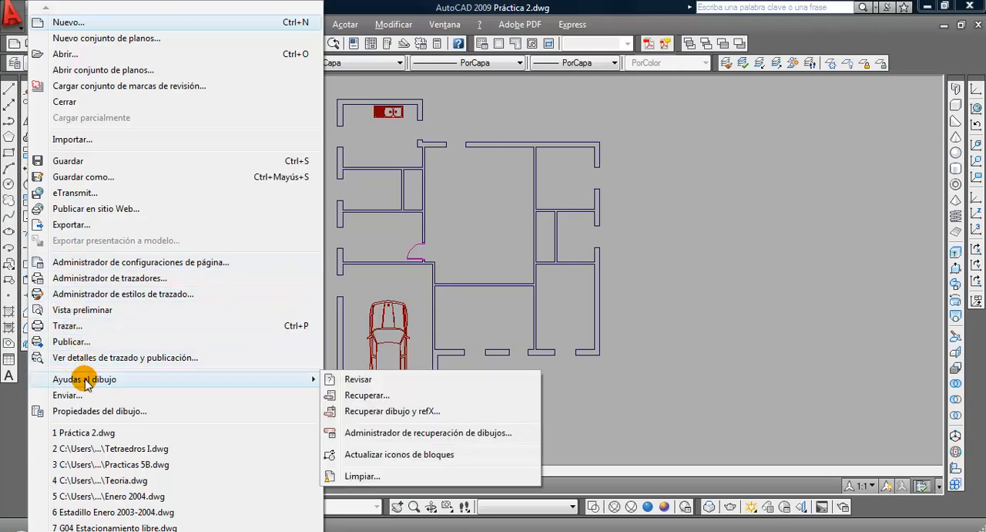
left_click(636, 256)
left_click(51, 25)
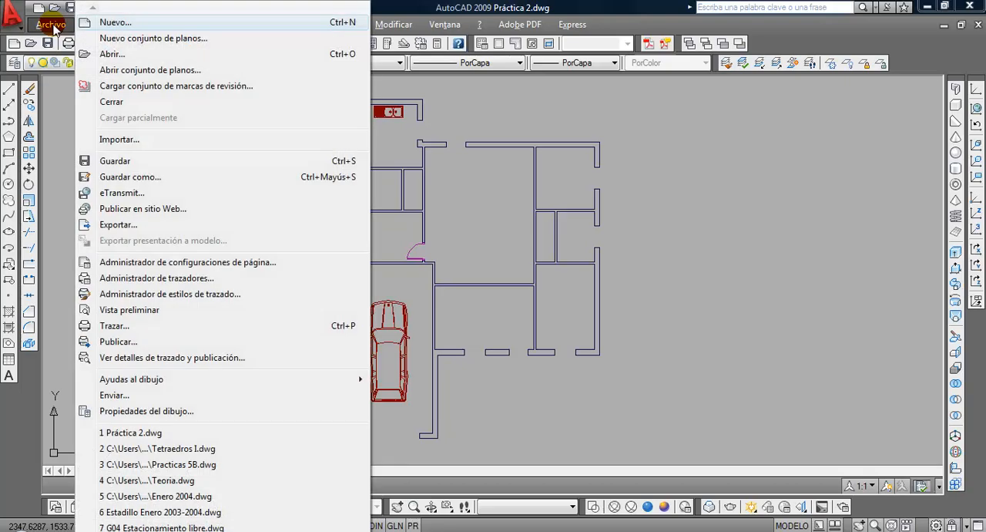
mouse_move(99, 379)
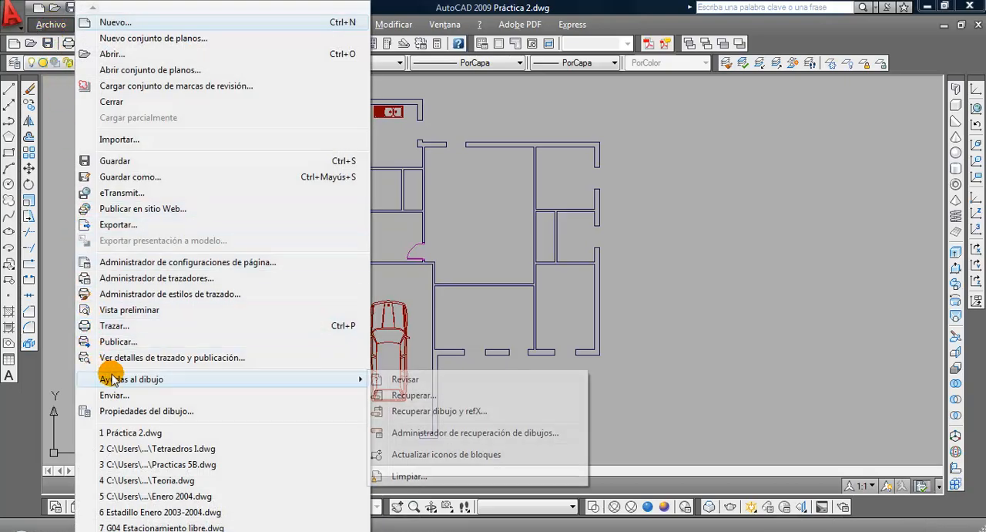
left_click(410, 475)
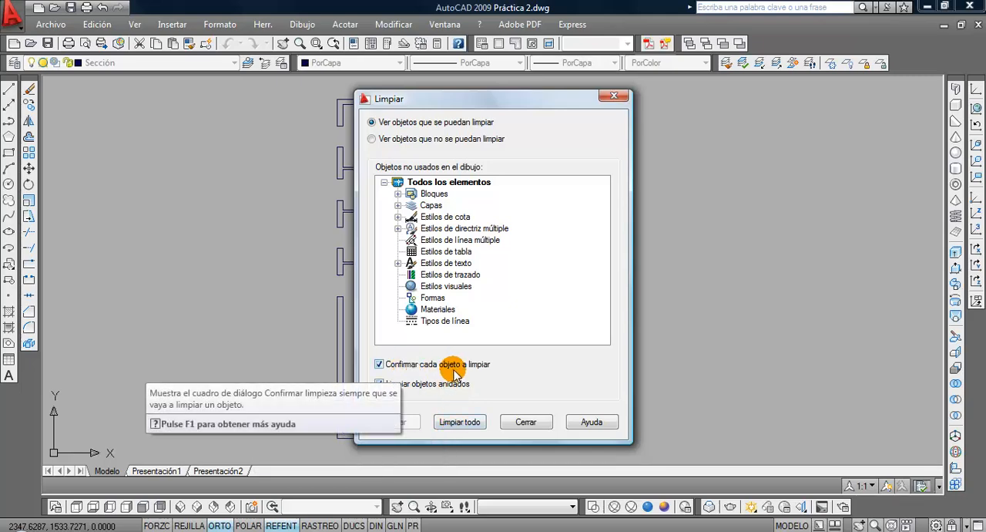
Purge all unused items from the drawing, confirming the first ones individually, including blocks BMW735P and Bmw_p, and the rest all at once
left_click(460, 425)
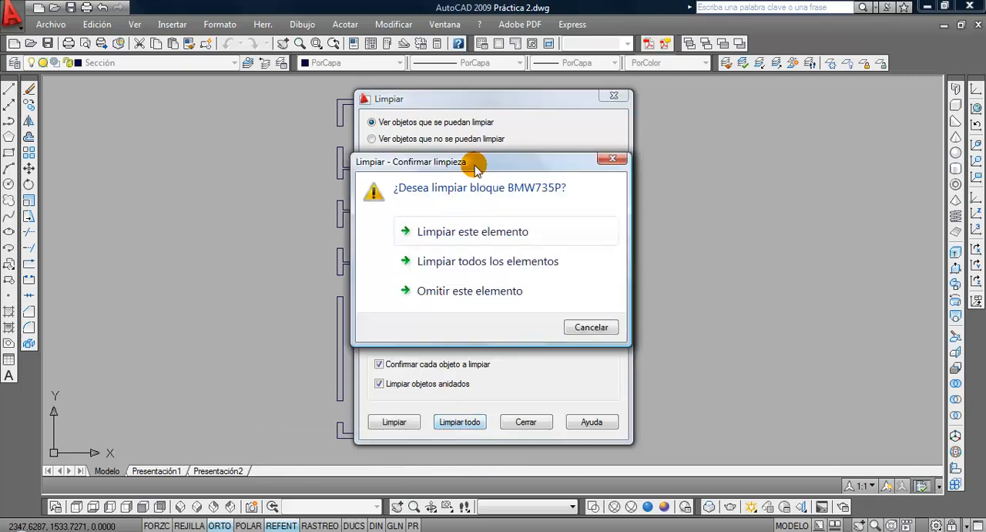
left_click_drag(473, 161, 231, 161)
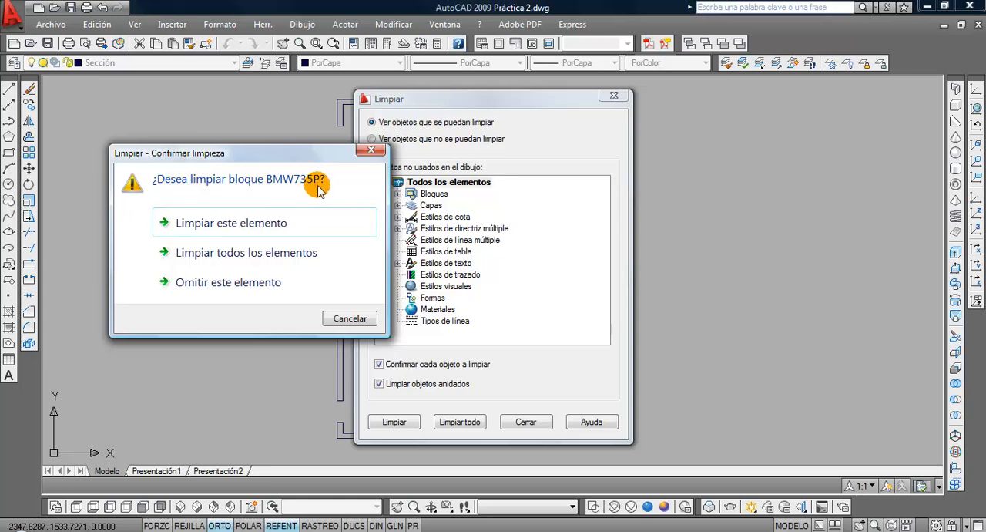
left_click(278, 225)
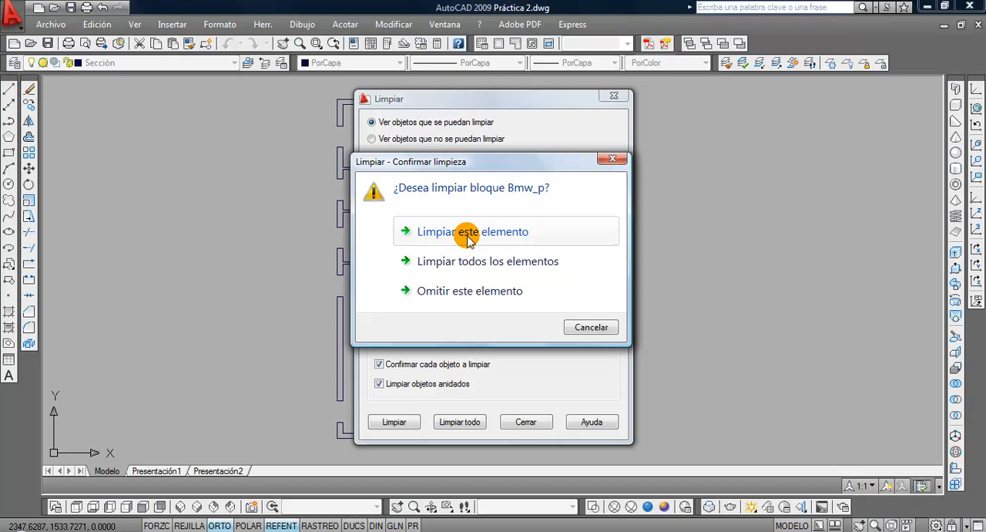
left_click(468, 235)
left_click(467, 236)
left_click(468, 237)
left_click(467, 236)
left_click(468, 237)
left_click(468, 237)
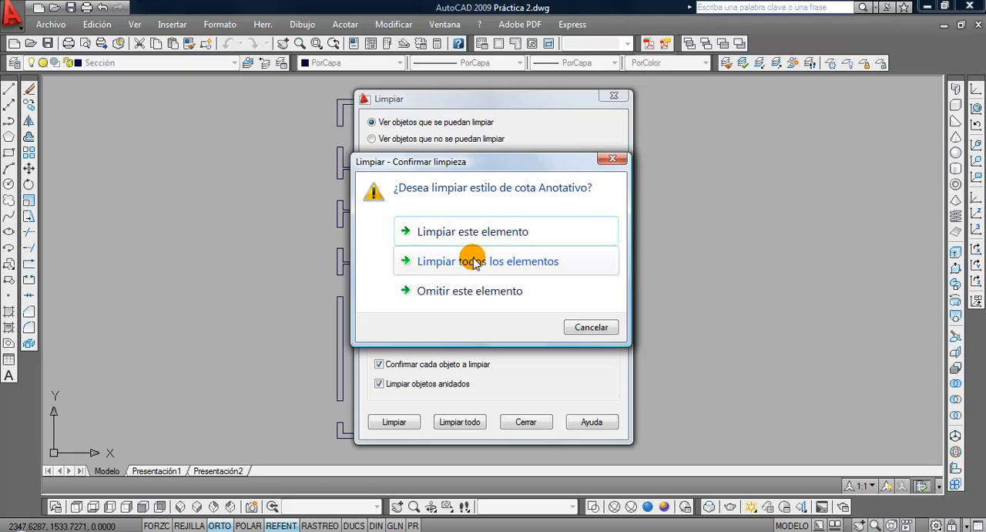
left_click(474, 262)
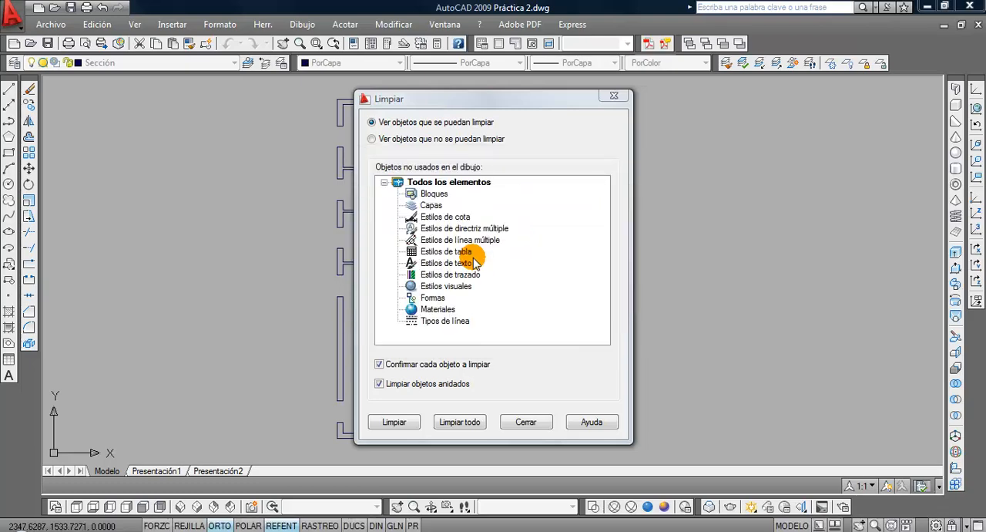
left_click(526, 421)
Check the layer list and the list of insertable blocks to see what remains after purging
left_click(193, 63)
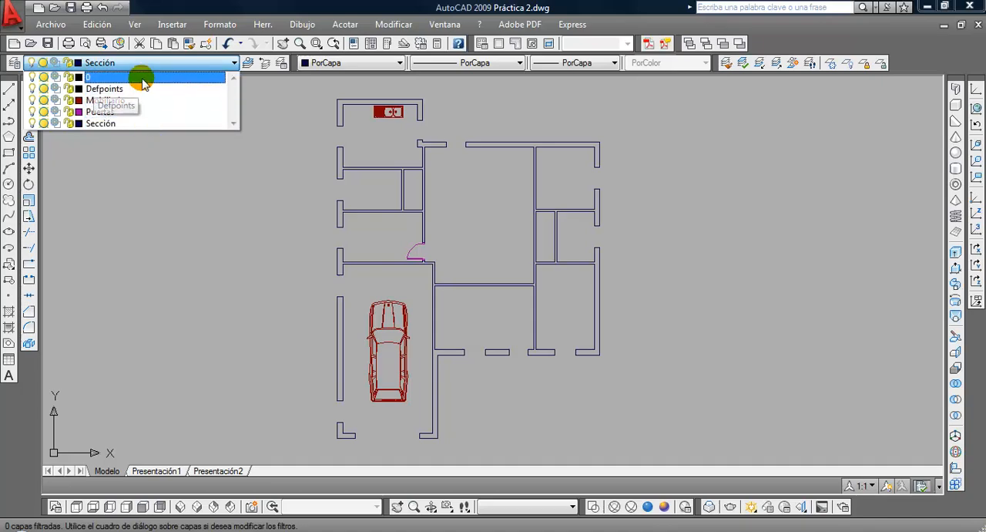
left_click(139, 175)
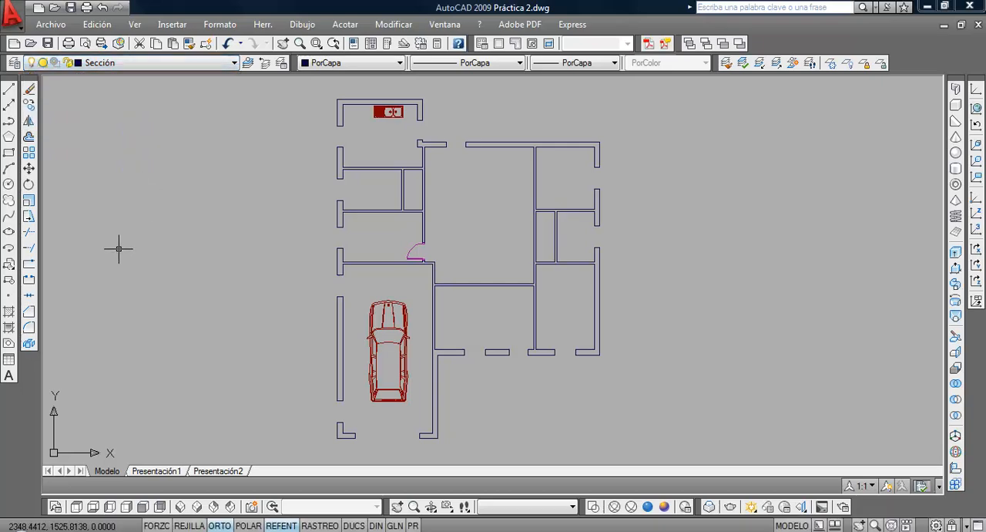
left_click(20, 265)
left_click(497, 191)
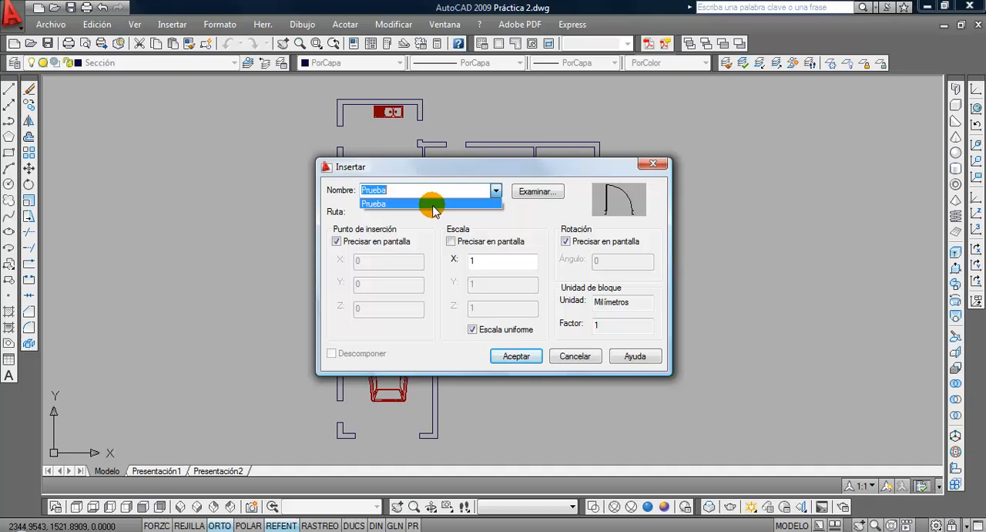
left_click(512, 359)
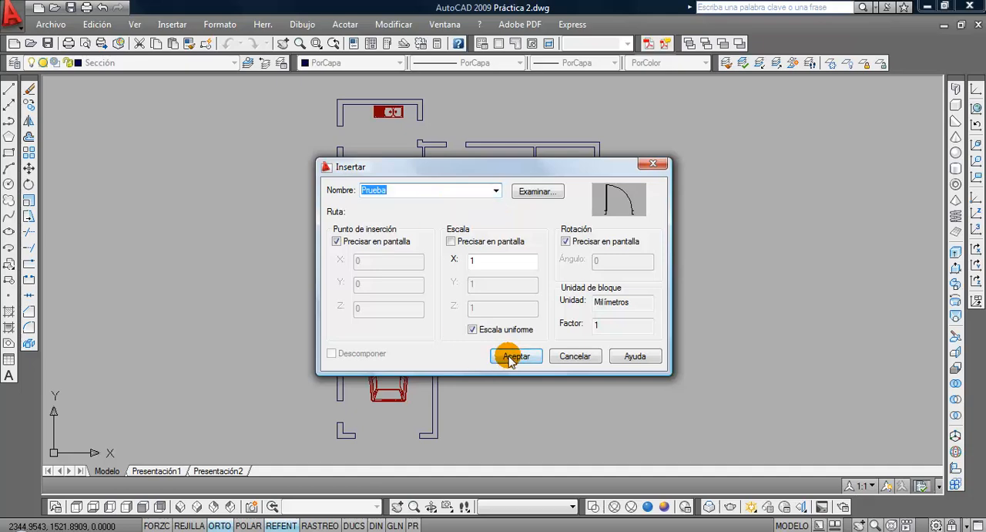
left_click(513, 359)
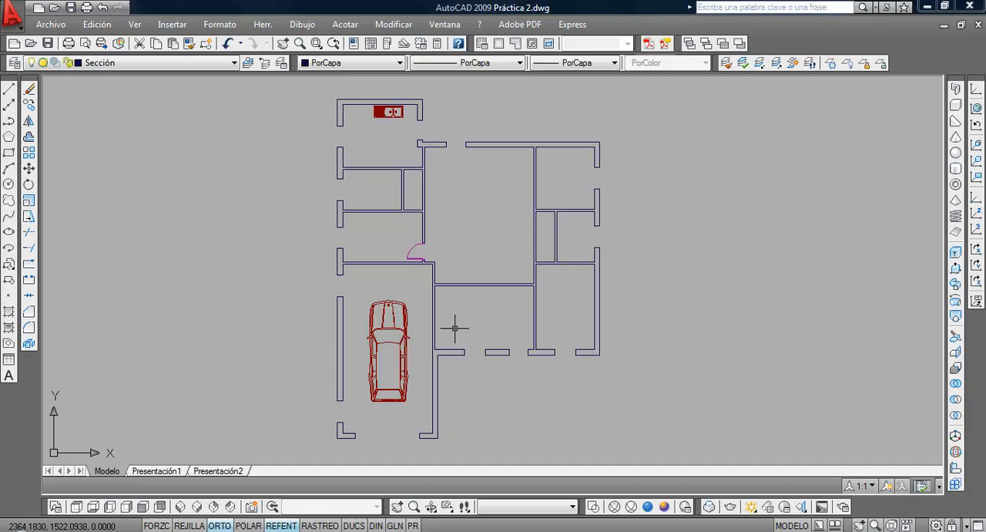
Switch to the Google Drive folder, browse to Cursos de Informática > AutoCad 2D and consult Vivienda.pdf
left_click(929, 6)
double_click(108, 116)
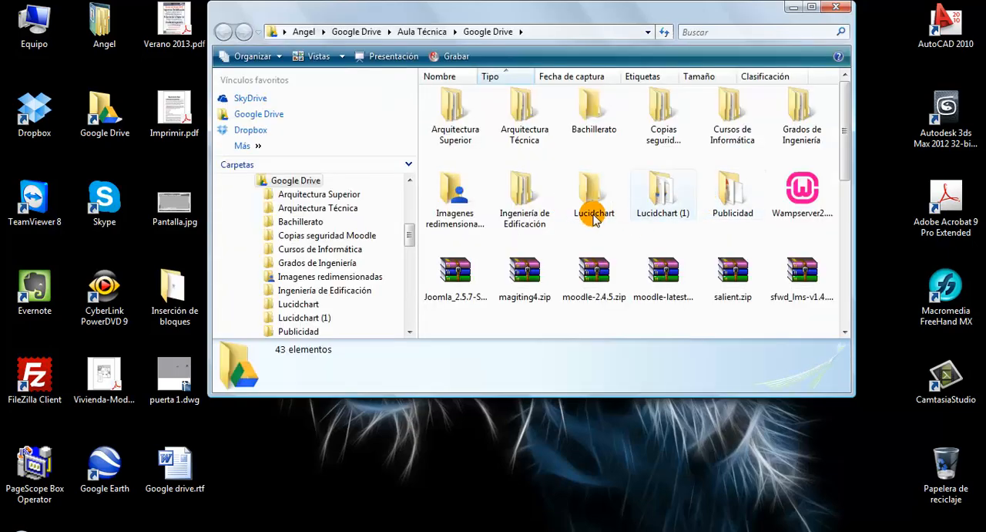
double_click(751, 124)
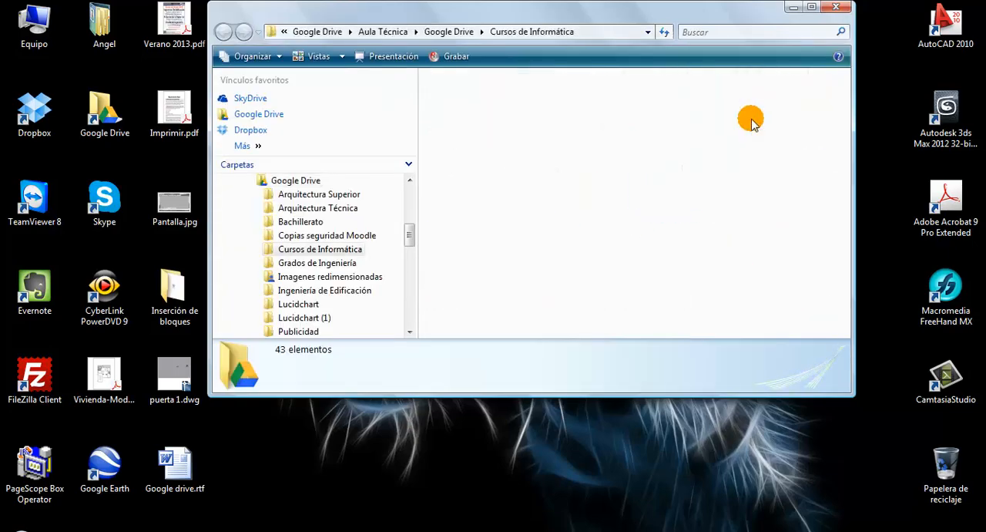
double_click(468, 104)
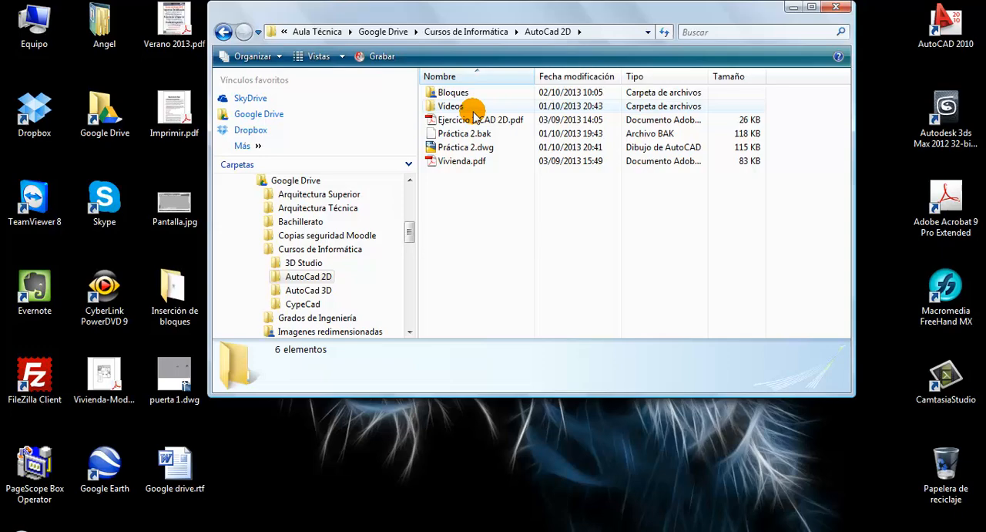
left_click(463, 163)
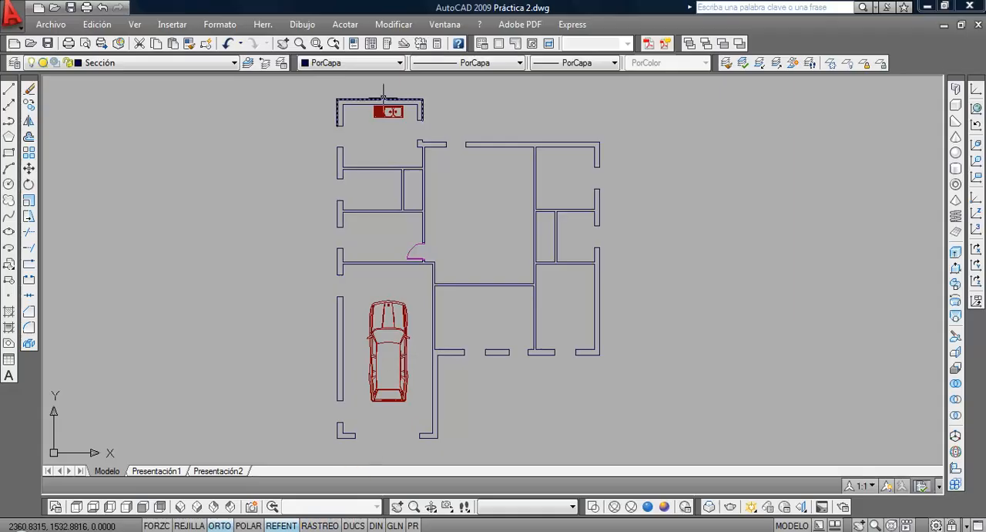
Offset the inner line of the kitchen's upper wall into the room to draw the front edge of the worktop
scroll(382, 99, "up", 8)
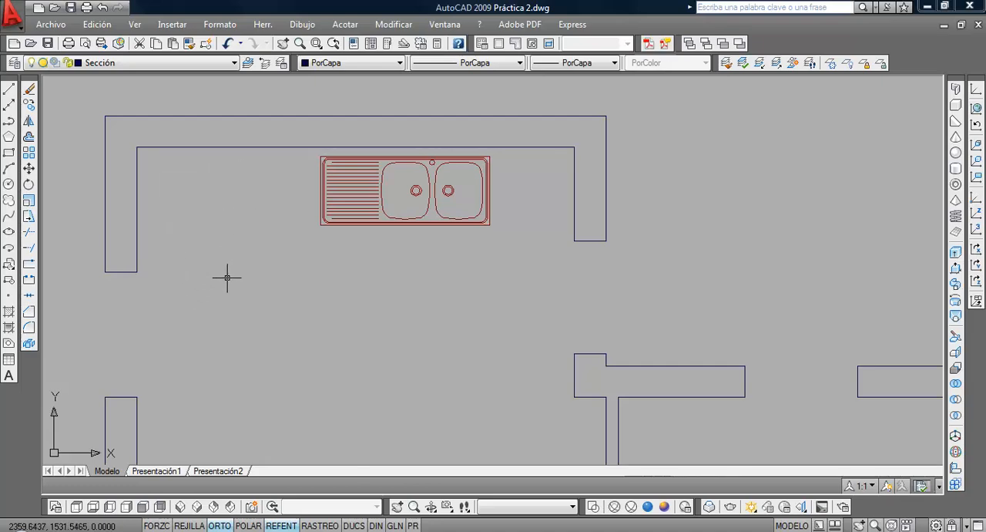
left_click(35, 140)
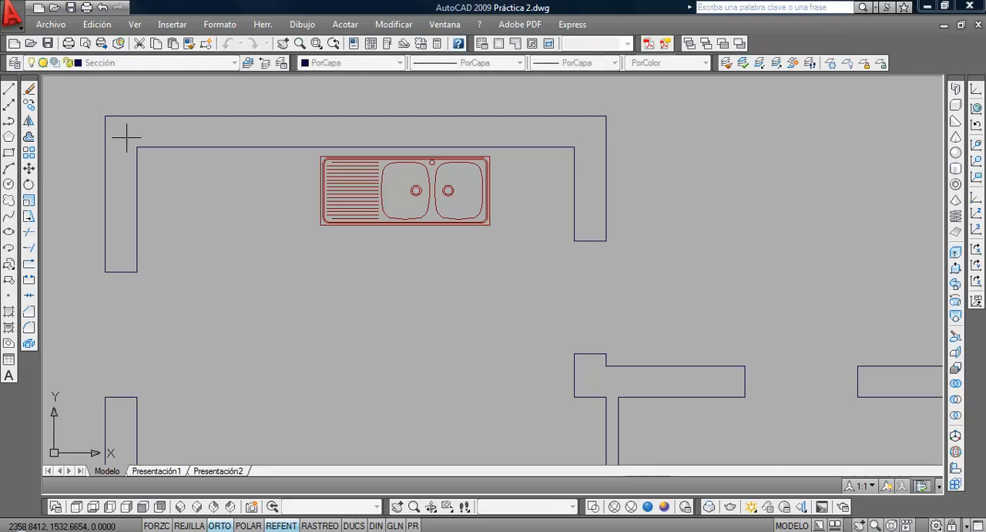
left_click(254, 149)
left_click(255, 255)
key("Return")
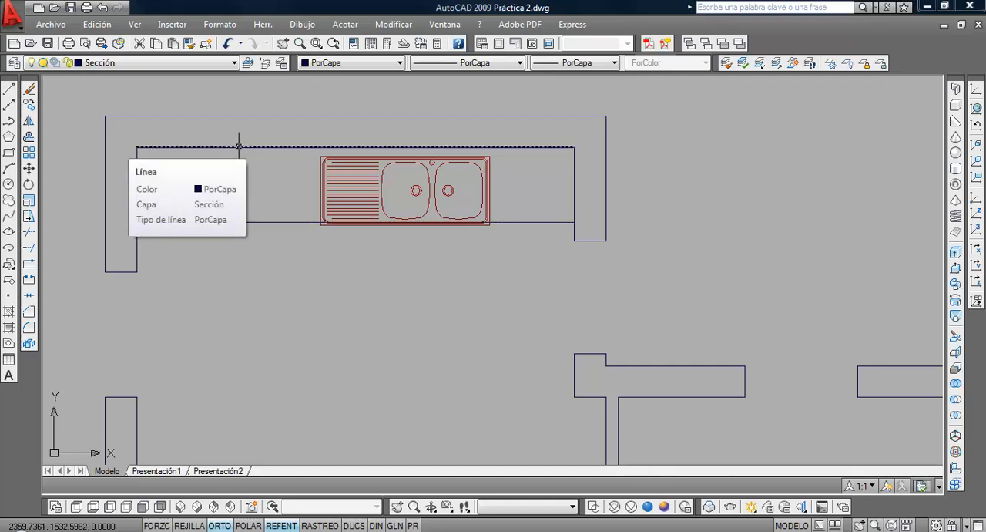
Assign the worktop edge line in front of the sink to the Mobiliario layer
left_click(242, 240)
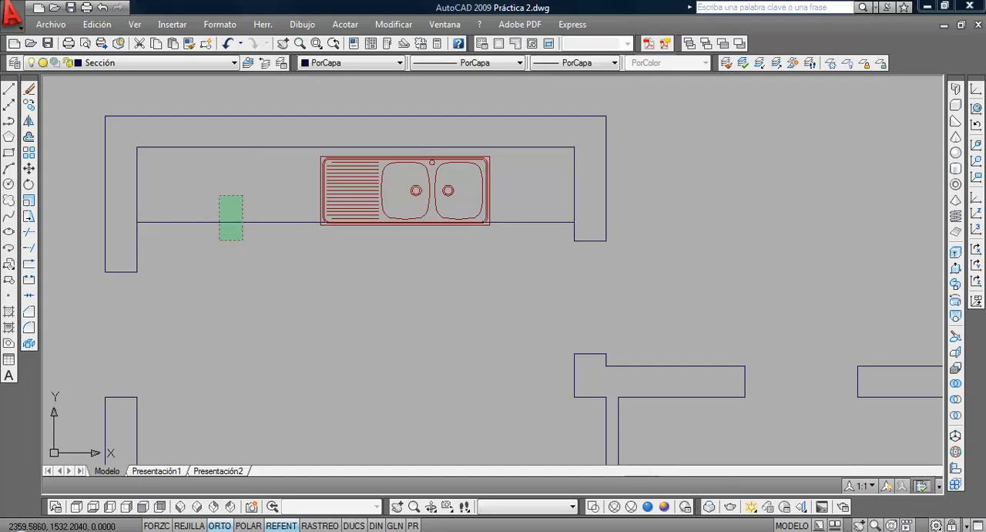
left_click(164, 63)
left_click(158, 98)
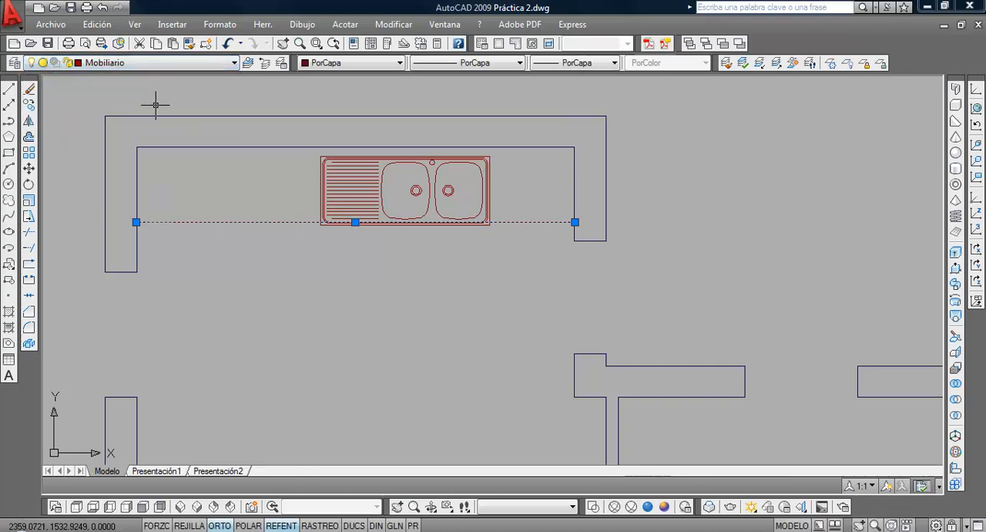
key("Escape")
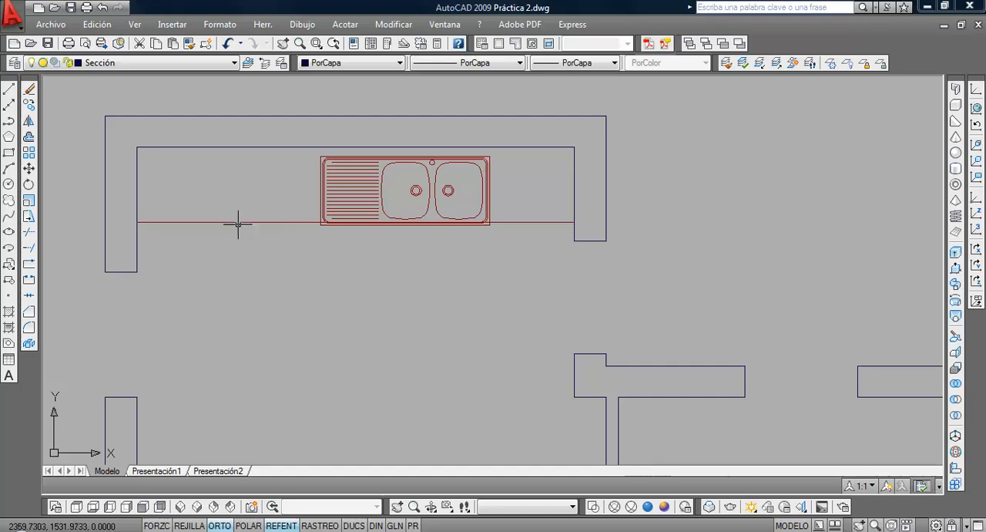
Move the whole kitchen sink slightly up so it fits between the upper wall and the worktop edge line
scroll(237, 223, "up", 1)
scroll(237, 222, "down", 2)
middle_click_drag(288, 253, 275, 292)
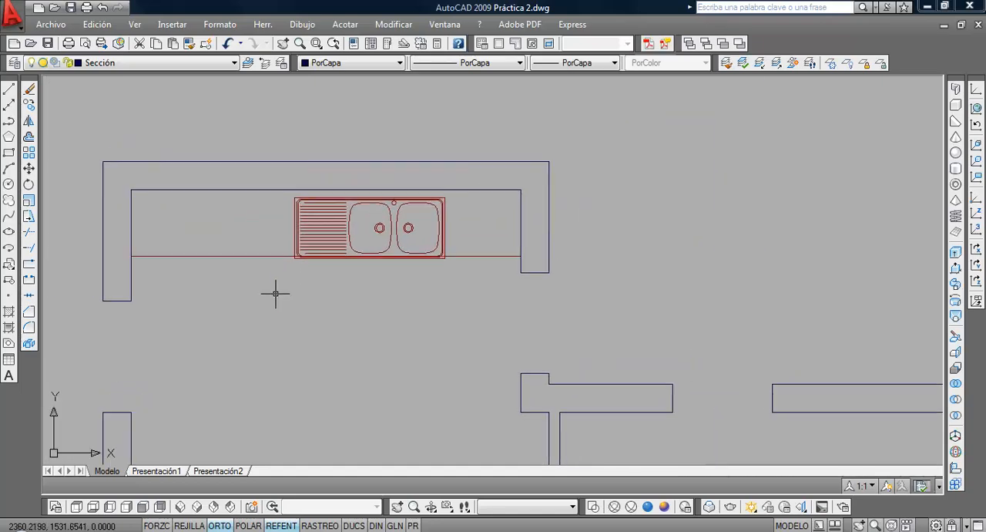
left_click(270, 286)
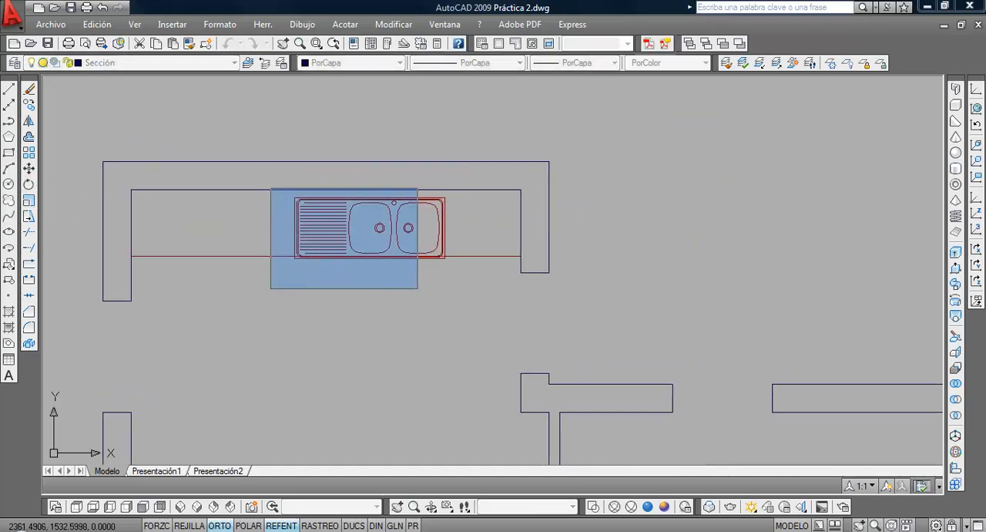
left_click(459, 175)
left_click(403, 344)
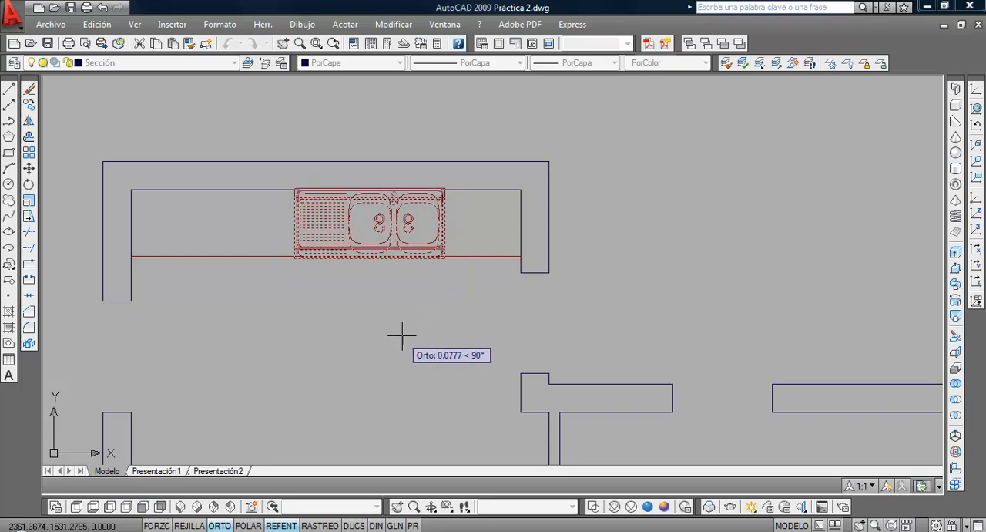
left_click(403, 339)
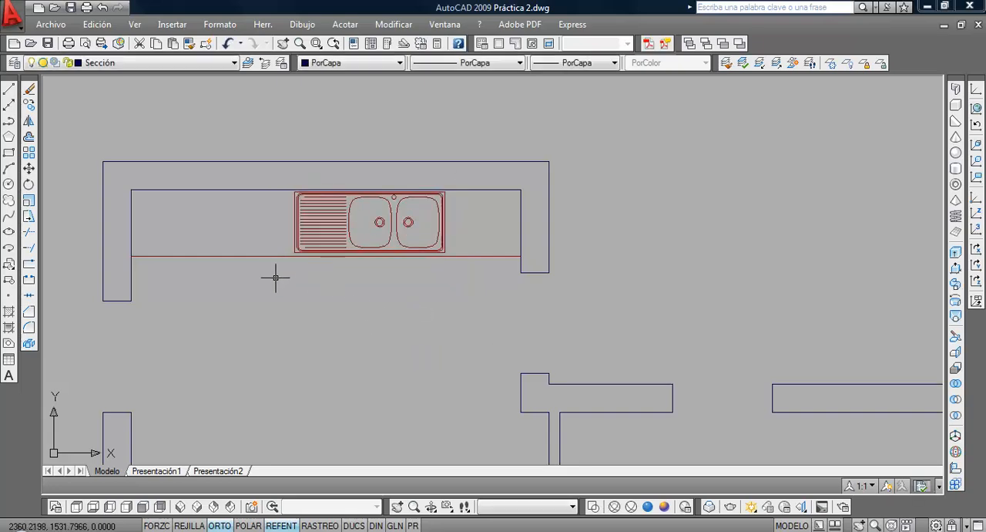
scroll(276, 277, "down", 4)
middle_click_drag(350, 244, 429, 219)
scroll(313, 284, "up", 3)
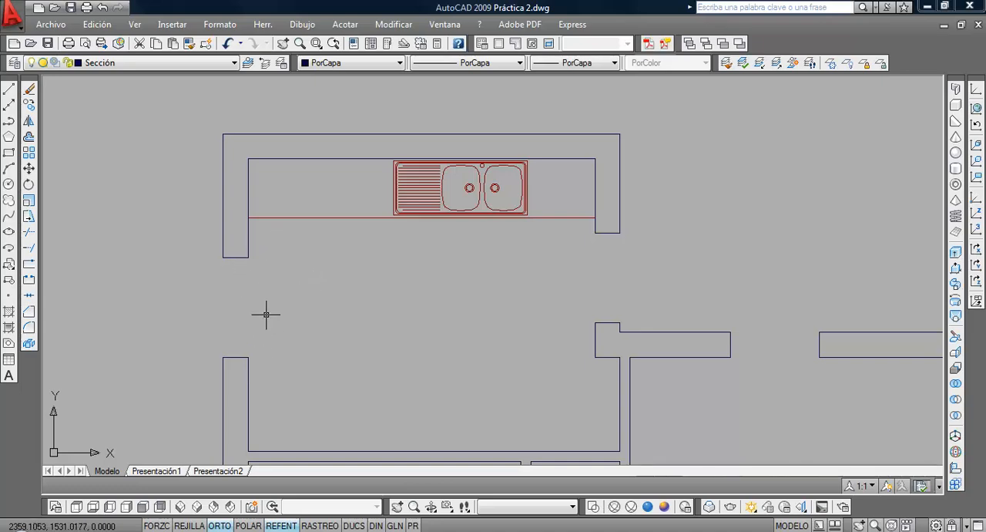
middle_click_drag(265, 315, 295, 295)
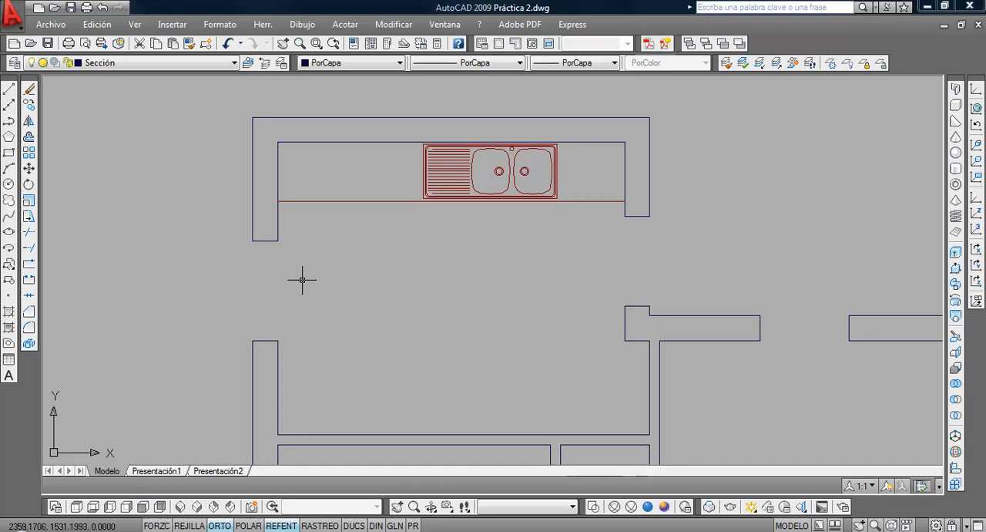
Create a new layer named Ventanas and give it colour 206
left_click(98, 65)
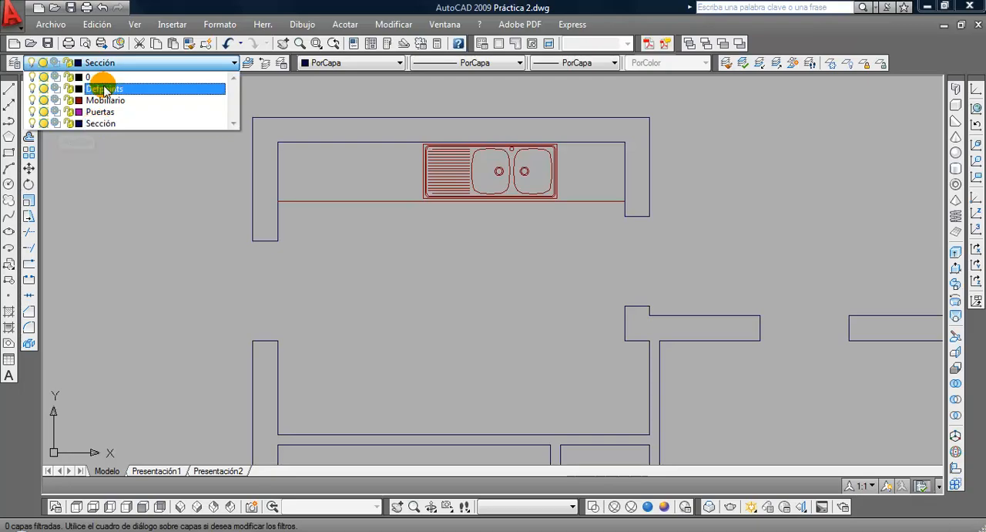
left_click(14, 63)
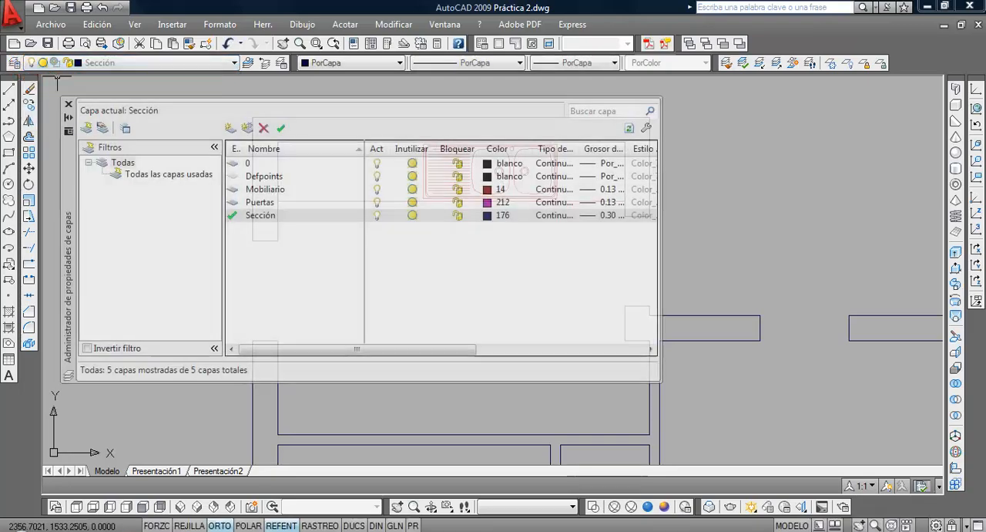
left_click(233, 128)
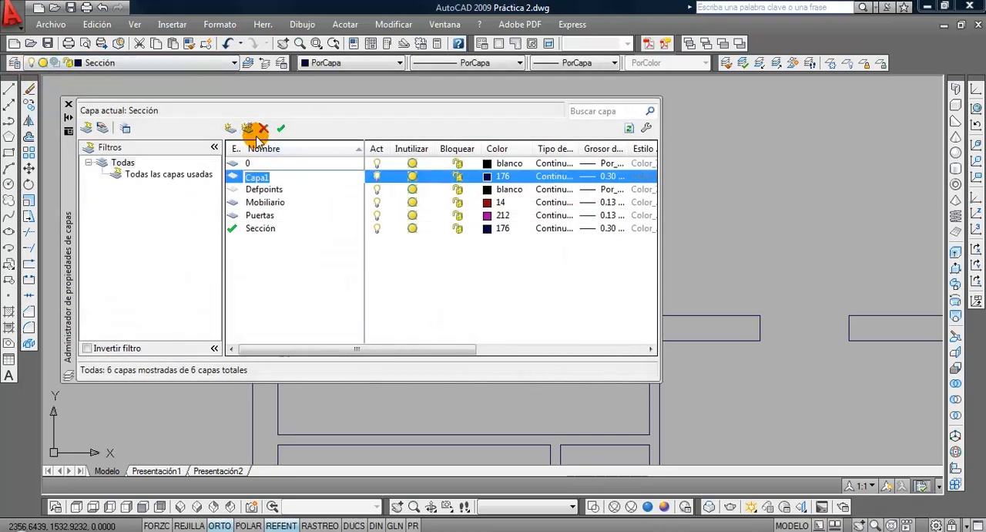
type("Ventanas")
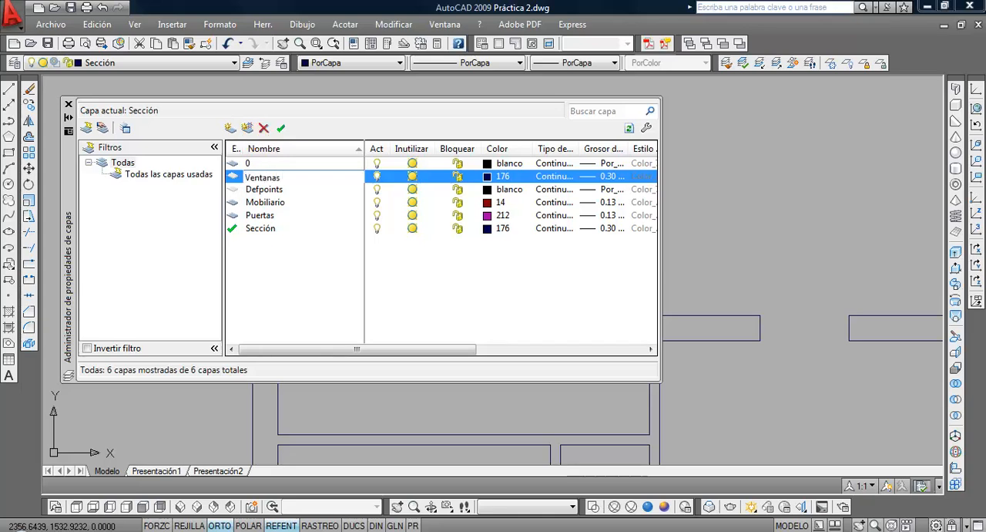
left_click(494, 177)
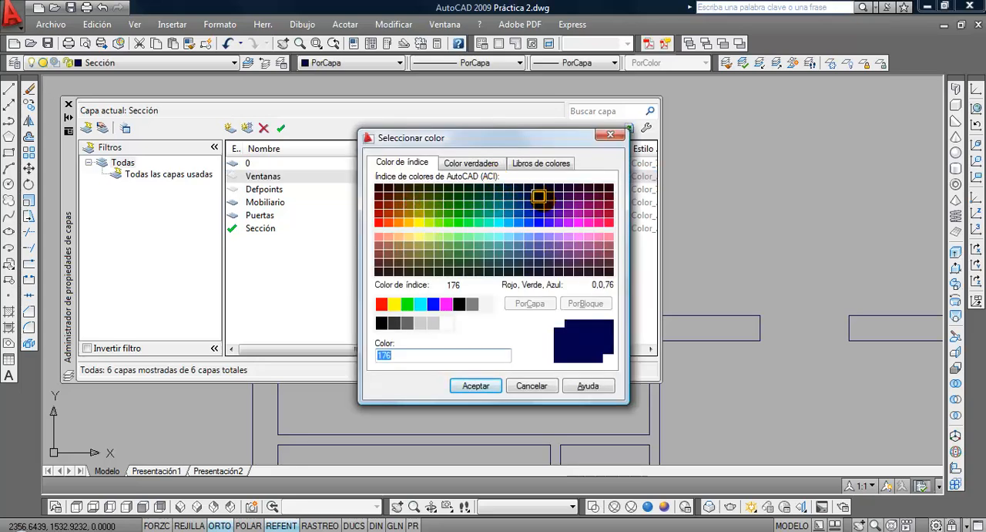
left_click(568, 197)
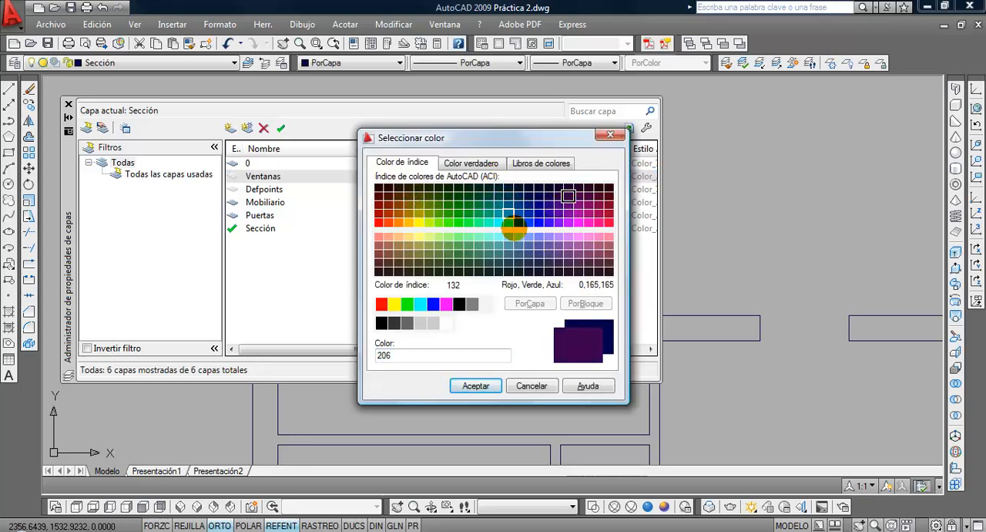
left_click(475, 385)
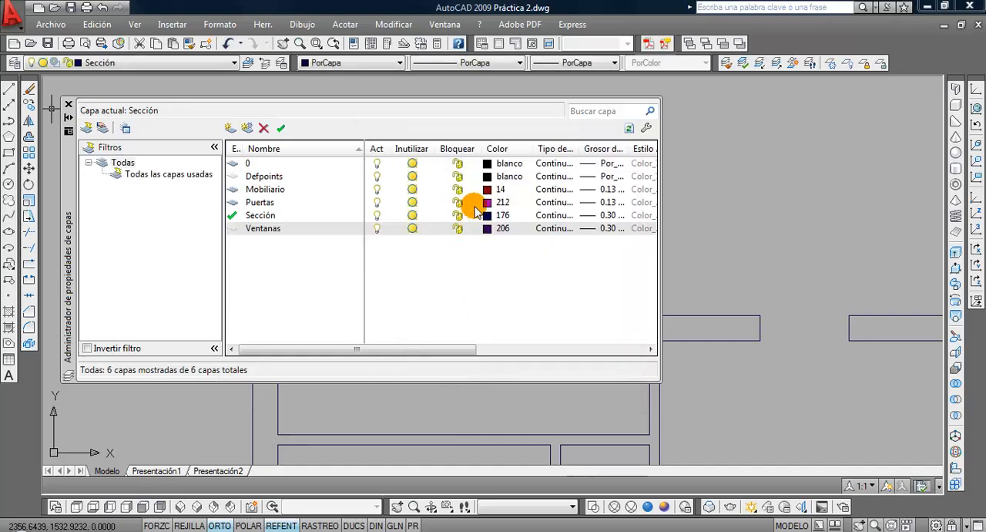
Set the Ventanas layer's lineweight to 0.13 mm and make it the current layer
left_click(604, 229)
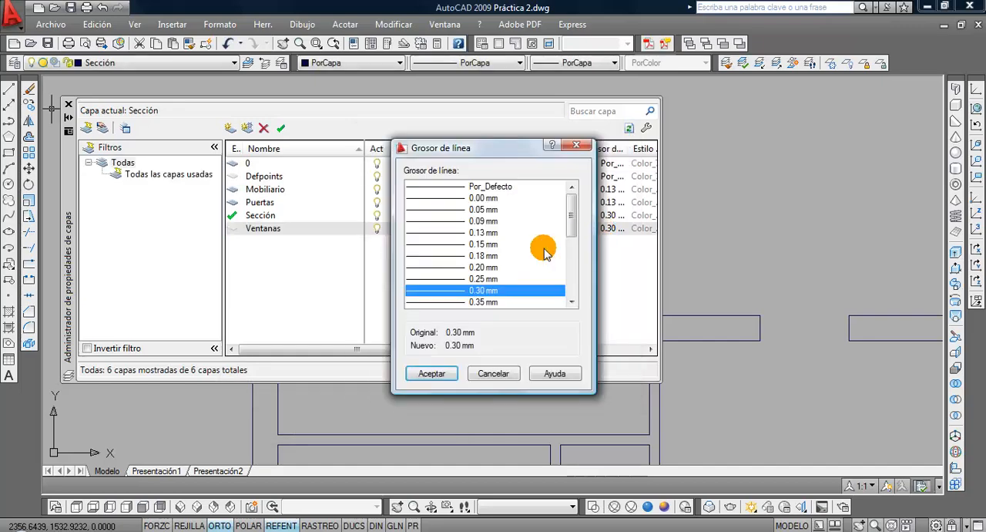
left_click(472, 232)
left_click(432, 373)
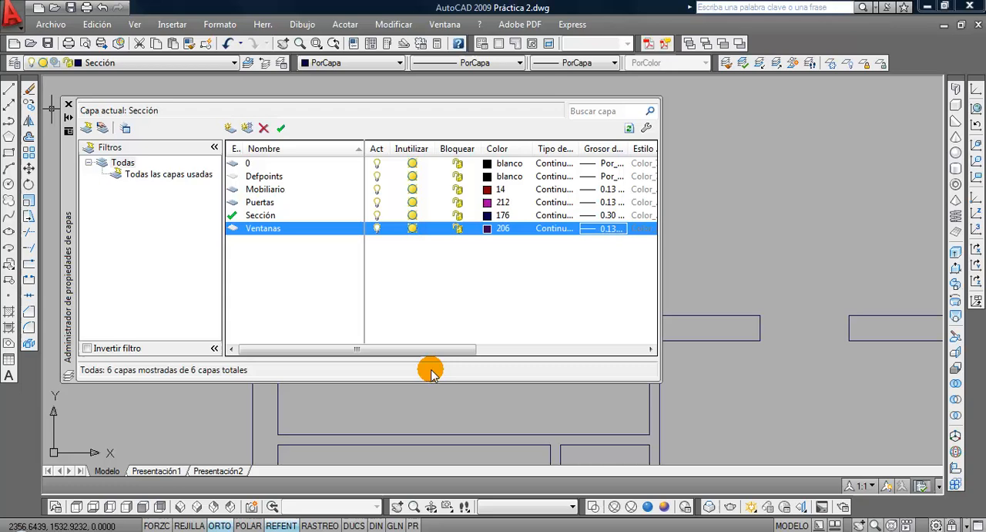
double_click(233, 230)
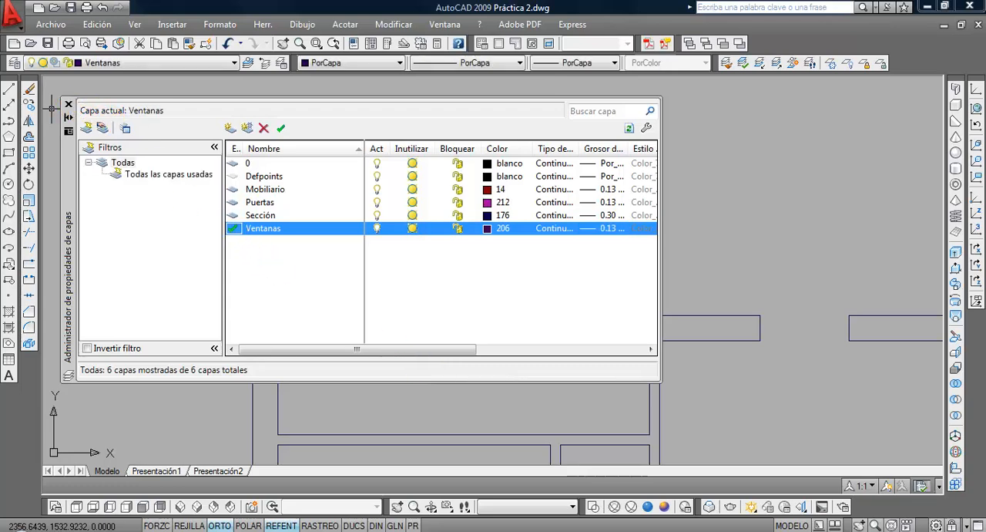
left_click(68, 104)
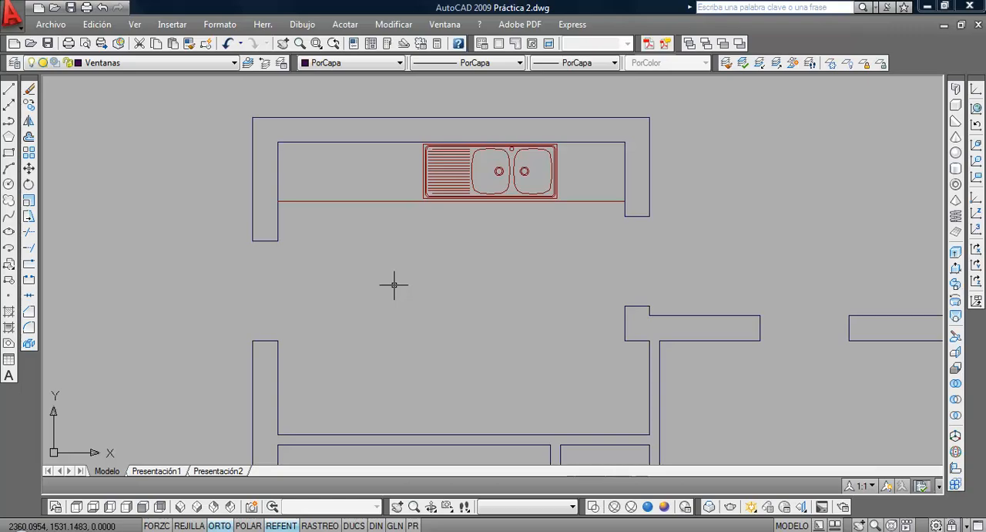
Switch to Vivienda.pdf in Acrobat and zoom in on the kitchen to examine its window
middle_click_drag(312, 309, 345, 282)
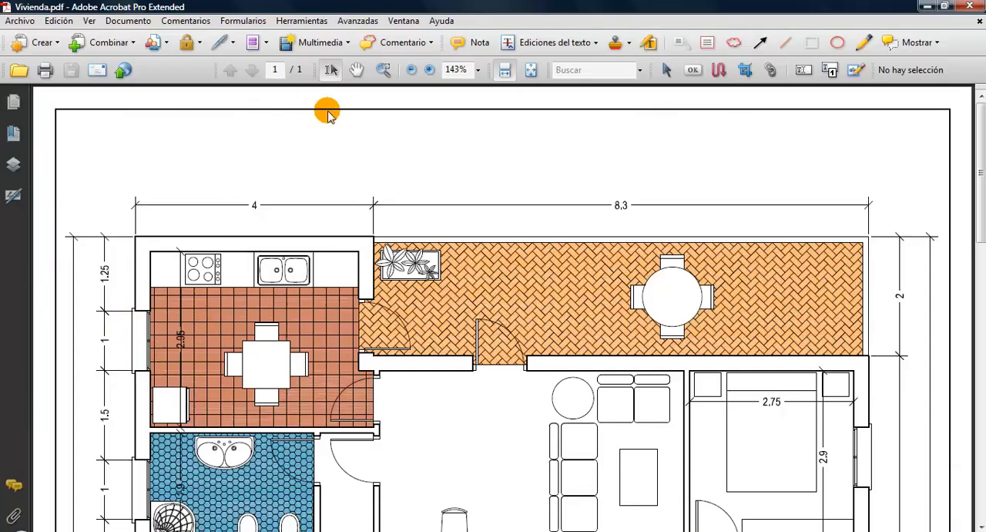
left_click(383, 69)
left_click_drag(110, 224, 414, 460)
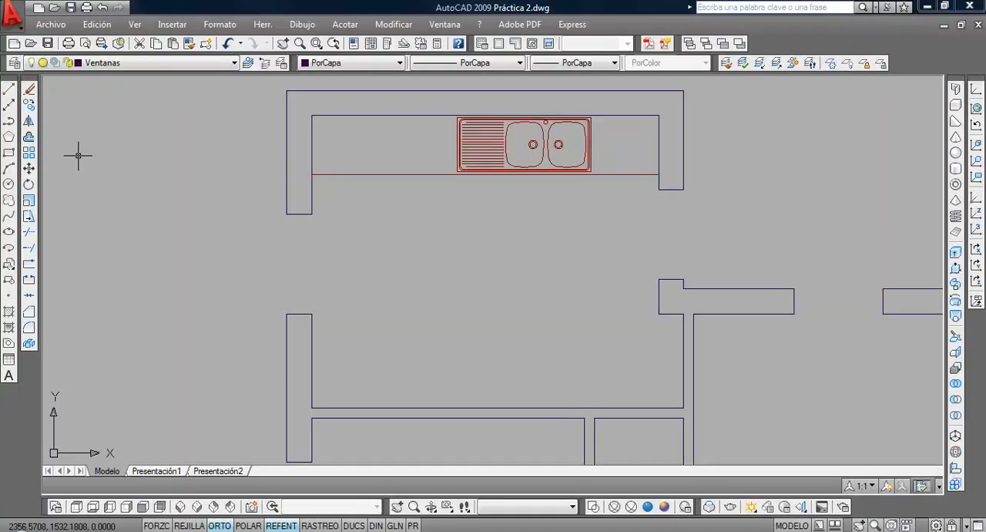
Draw a vertical line across the kitchen's left wall opening, joining the inner corners of the two wall ends
left_click(9, 91)
left_click(312, 214)
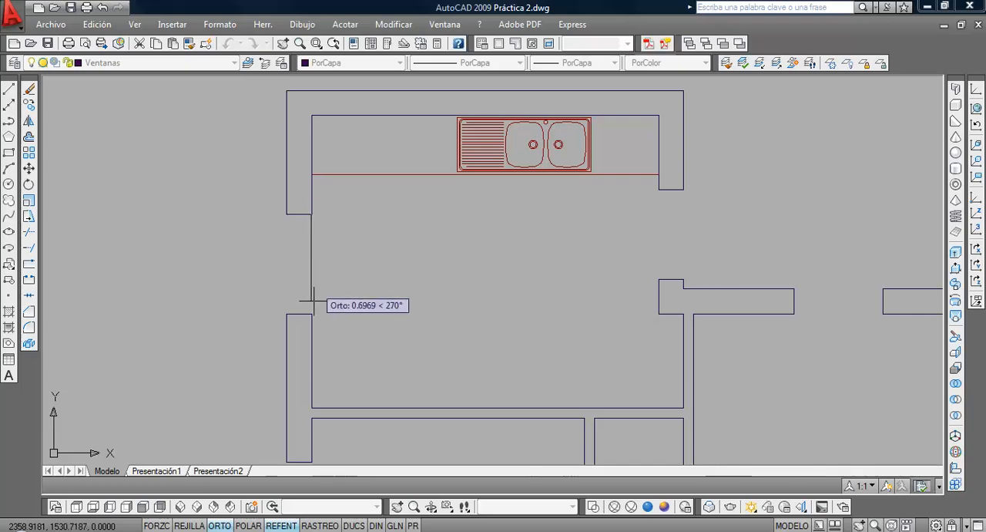
left_click(313, 315)
key("Return")
Offset the window line twice by 0.025 toward the outside of the wall to form the window's parallel lines
scroll(329, 275, "up", 3)
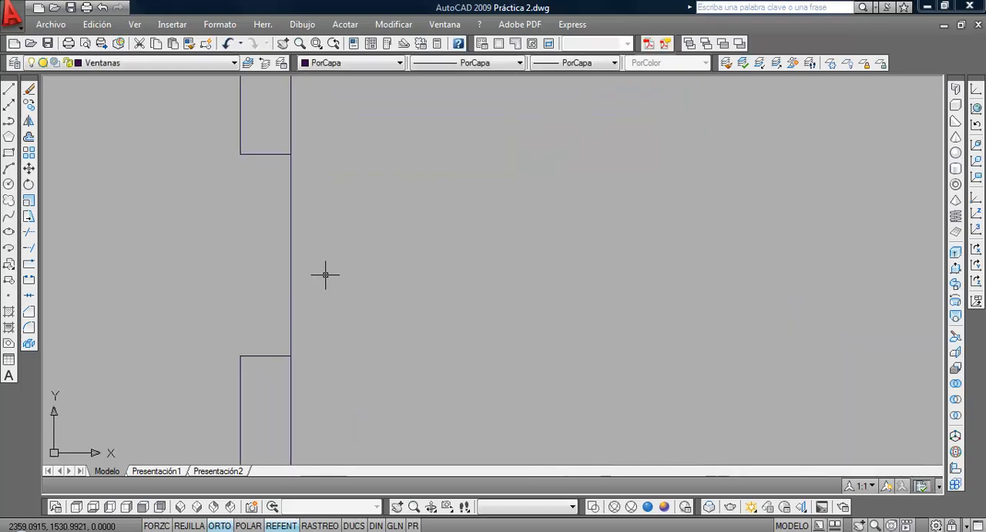
left_click(29, 136)
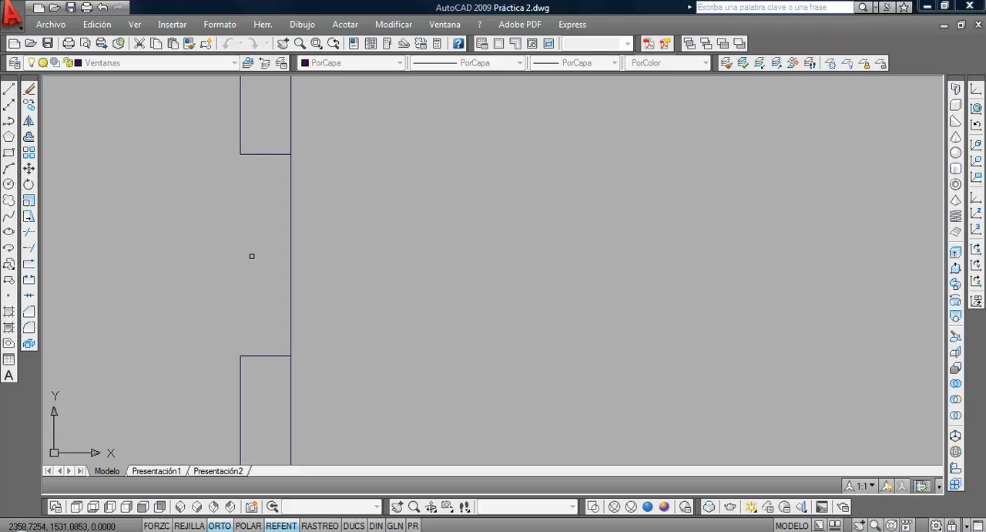
left_click(289, 271)
left_click(264, 270)
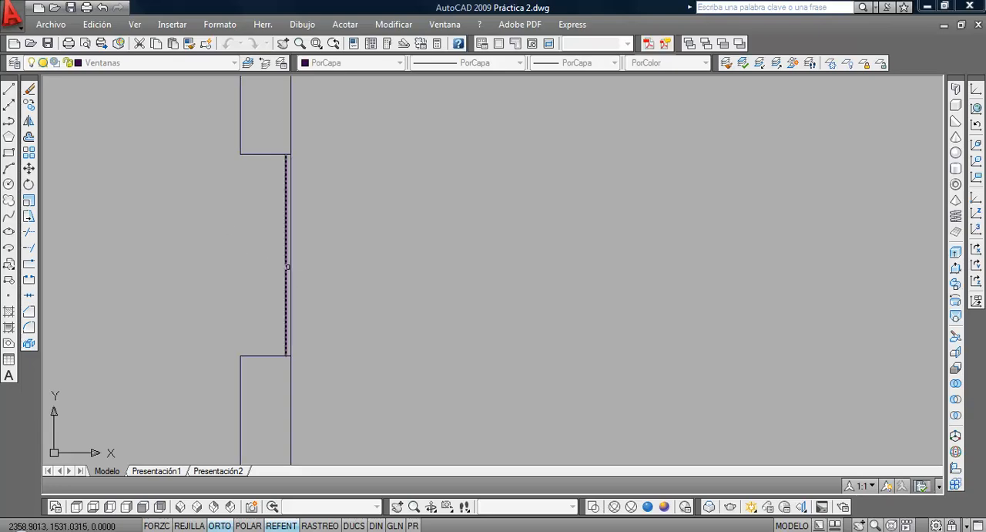
left_click(286, 266)
left_click(207, 262)
key("Return")
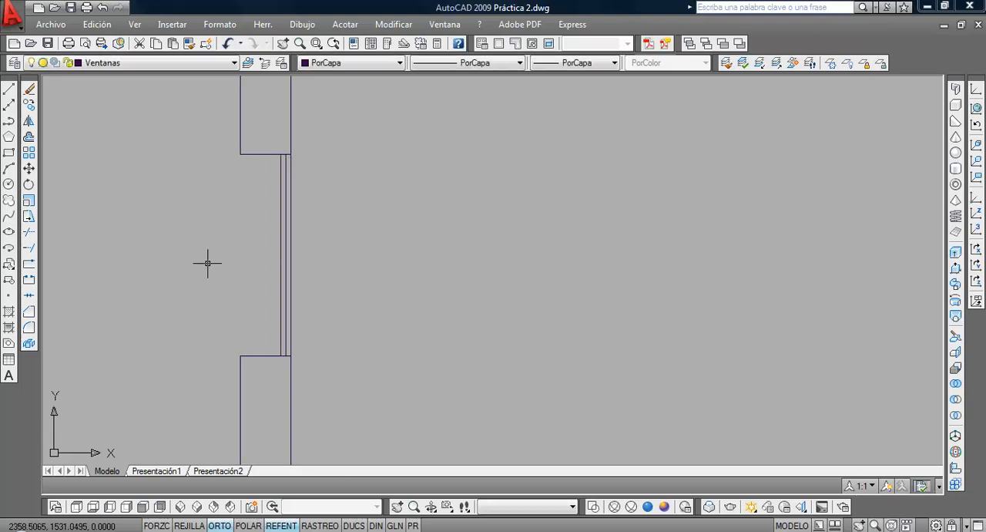
Change the Ventanas layer's colour to 32
left_click(14, 64)
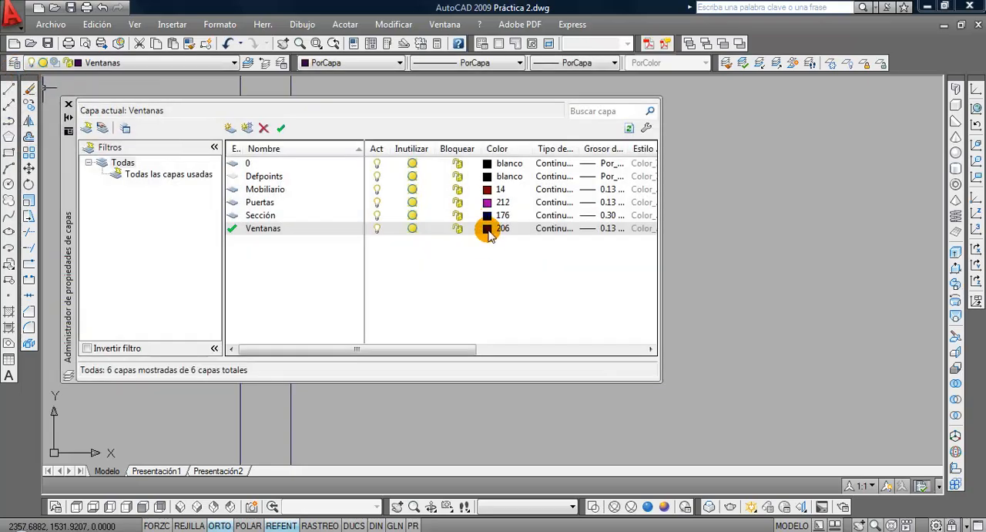
left_click(487, 228)
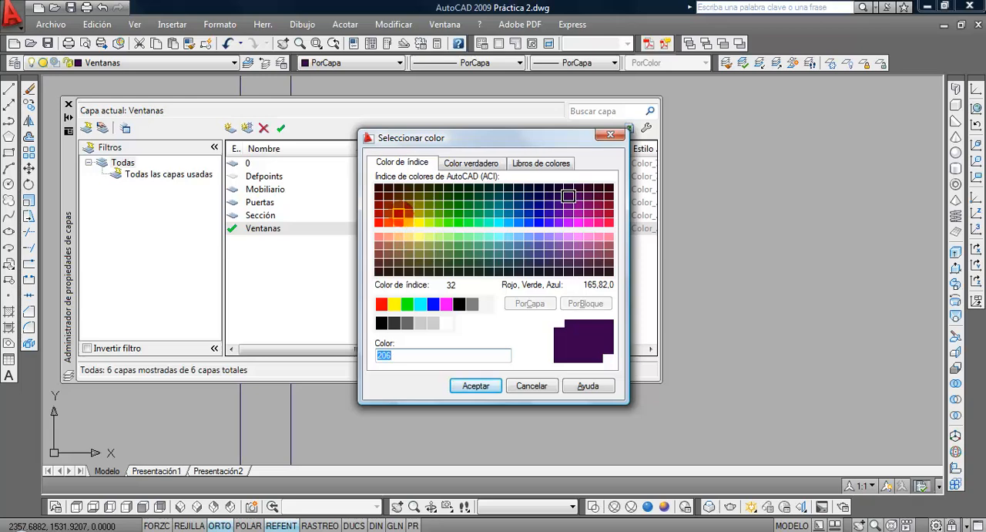
left_click(398, 214)
left_click(476, 385)
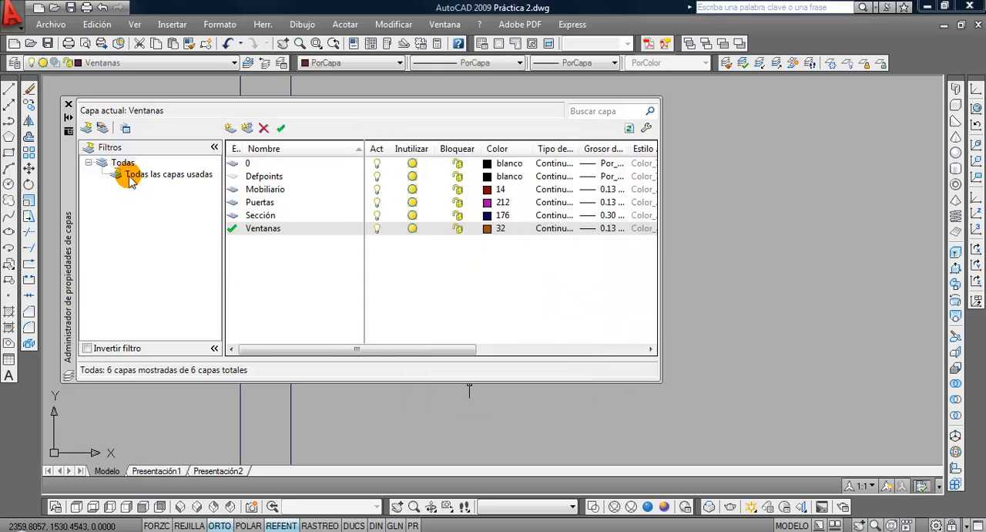
left_click(68, 104)
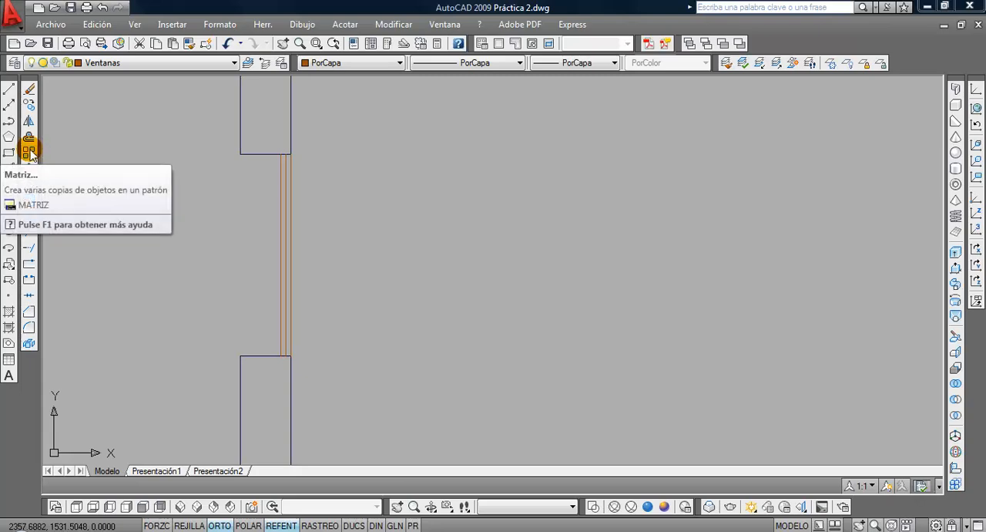
Show the command line and offset the wall end below the window opening twice by 0.025 into the opening
key("ctrl+9")
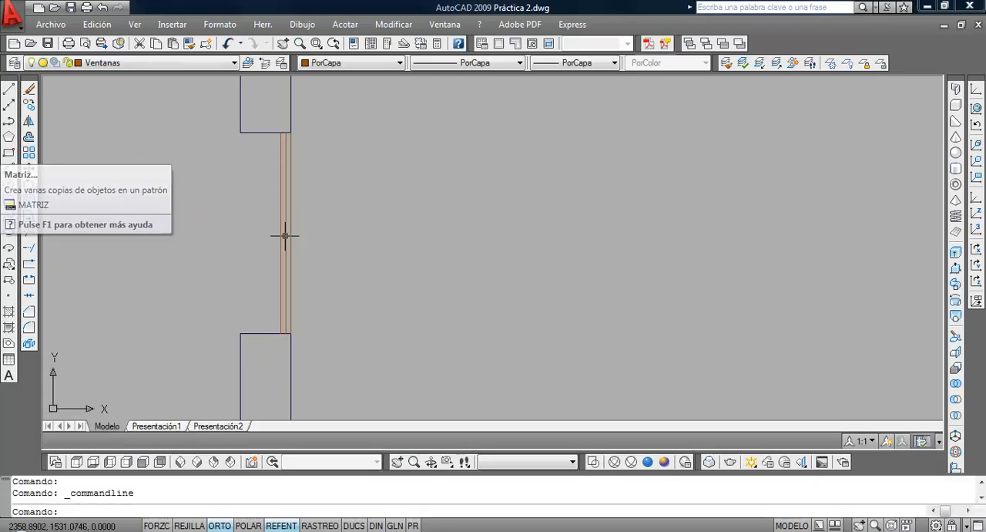
left_click(28, 136)
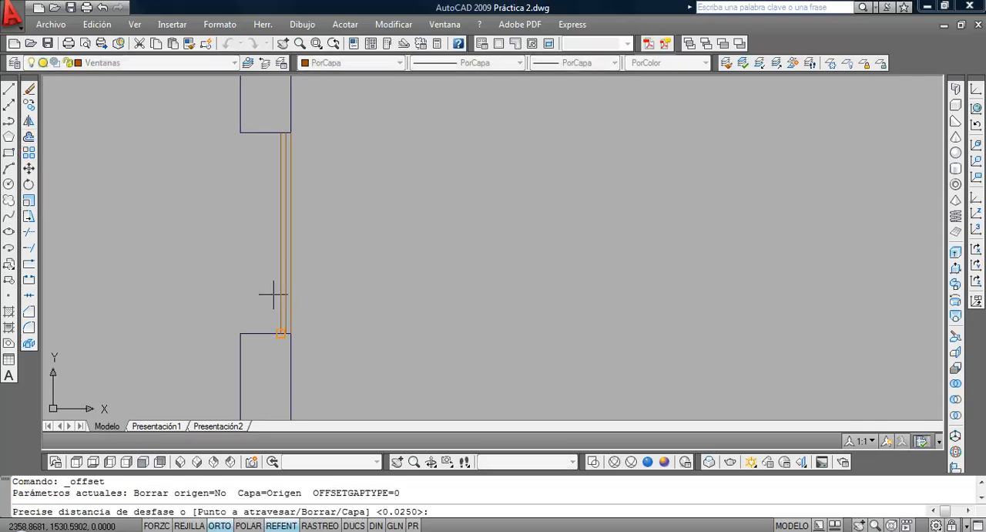
key("Return")
left_click(273, 331)
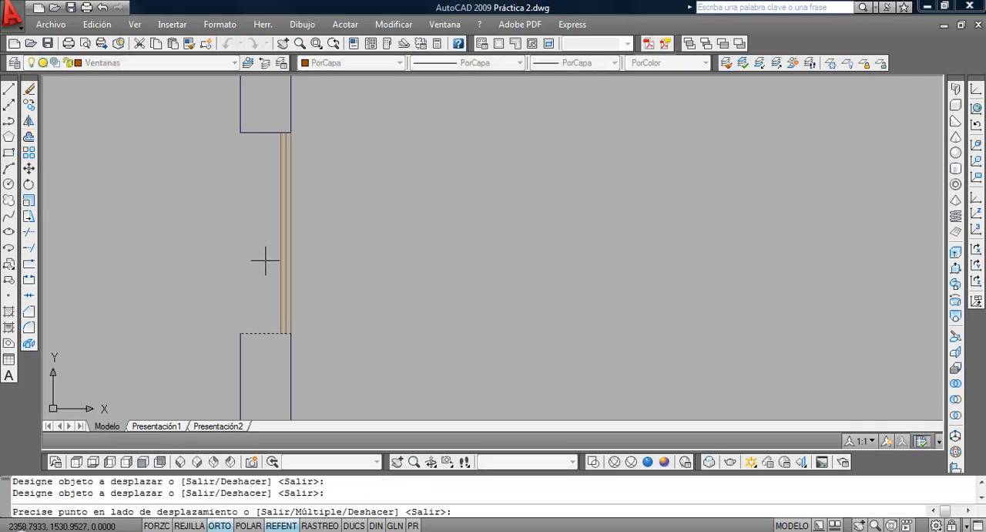
left_click(262, 326)
left_click(262, 330)
left_click(258, 258)
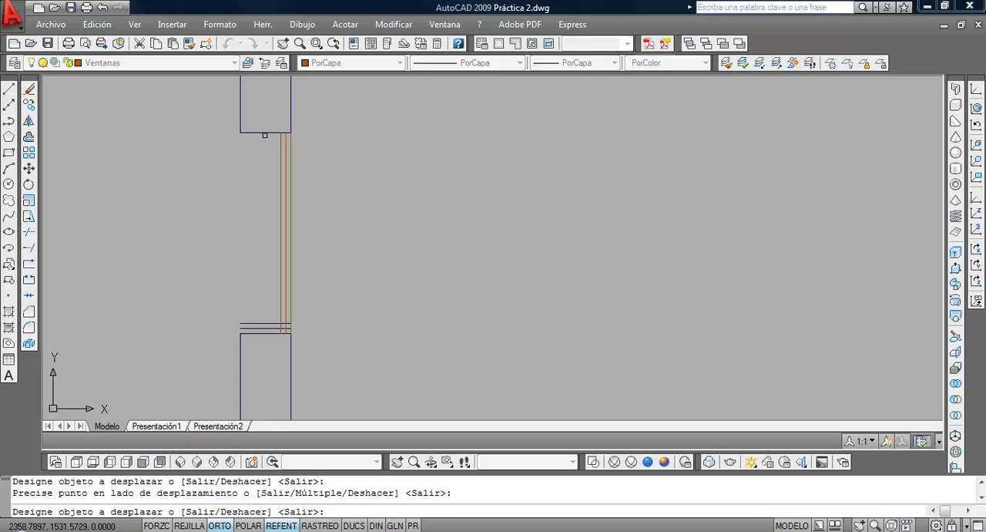
Offset the wall end above the window opening twice by 0.025 into the opening
left_click(264, 133)
left_click(262, 166)
left_click(264, 141)
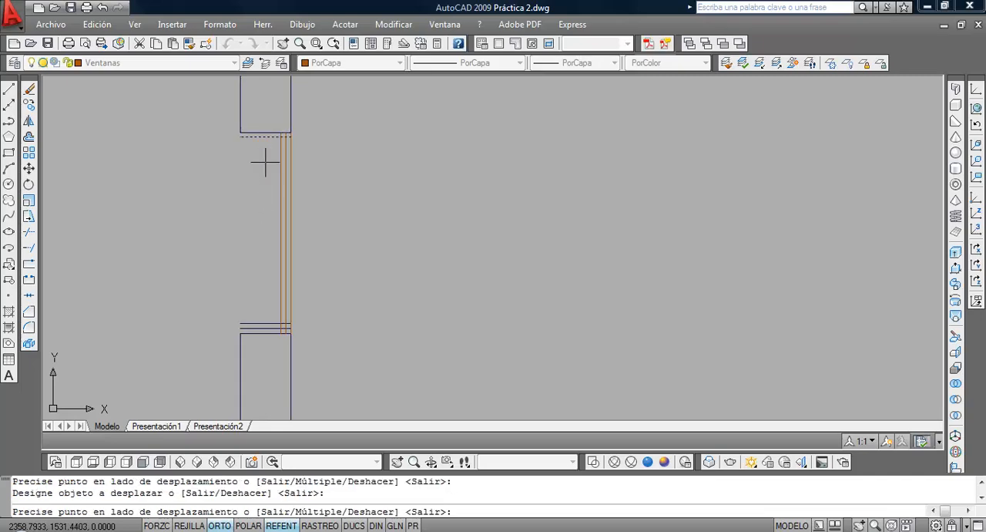
left_click(264, 176)
key("Return")
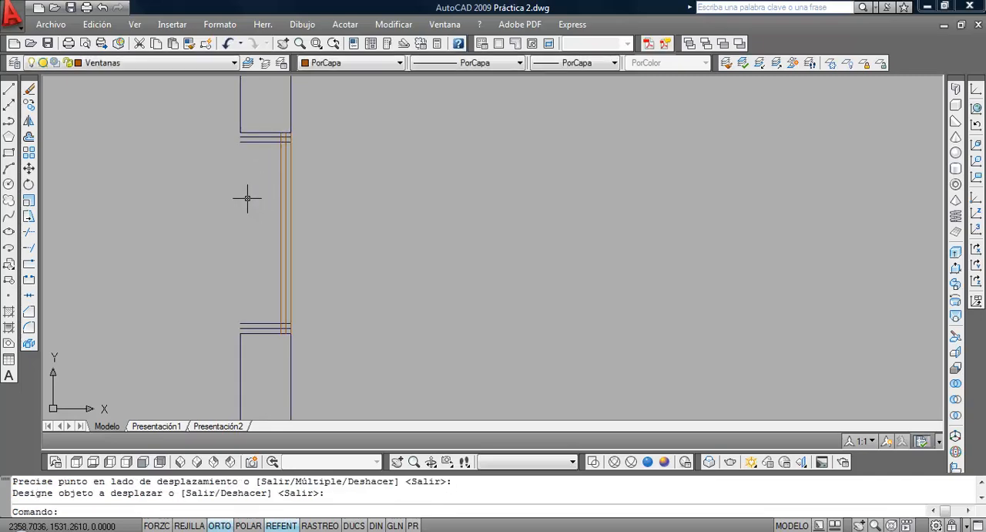
Trim the upper frame lines outside the window's outer line and the middle window line's end above the frame
left_click(29, 231)
key("Return")
left_click(270, 150)
left_click(262, 135)
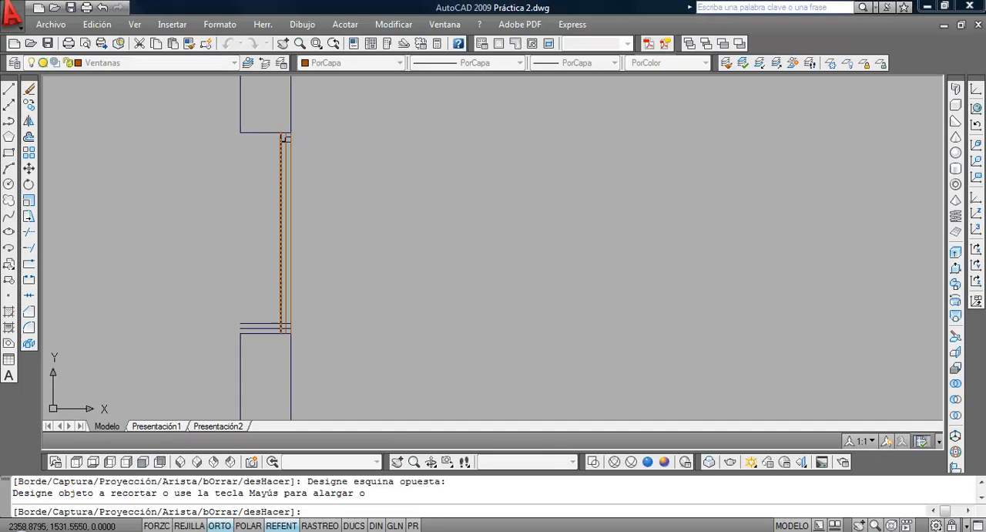
scroll(289, 142, "up", 3)
left_click(275, 118)
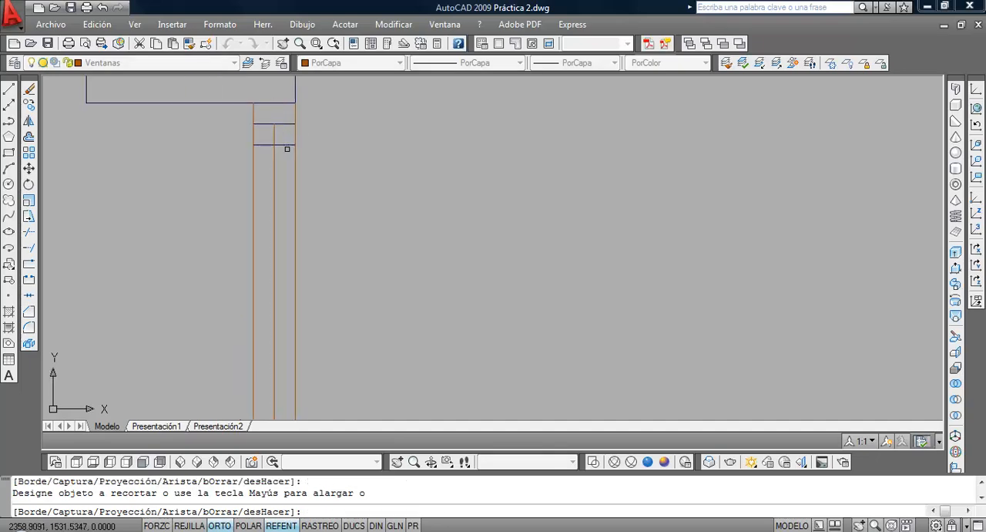
Finish trimming the upper frame, and trim the lower frame lines where they extend beyond the window's outer line
scroll(287, 149, "down", 5)
middle_click_drag(324, 247, 287, 163)
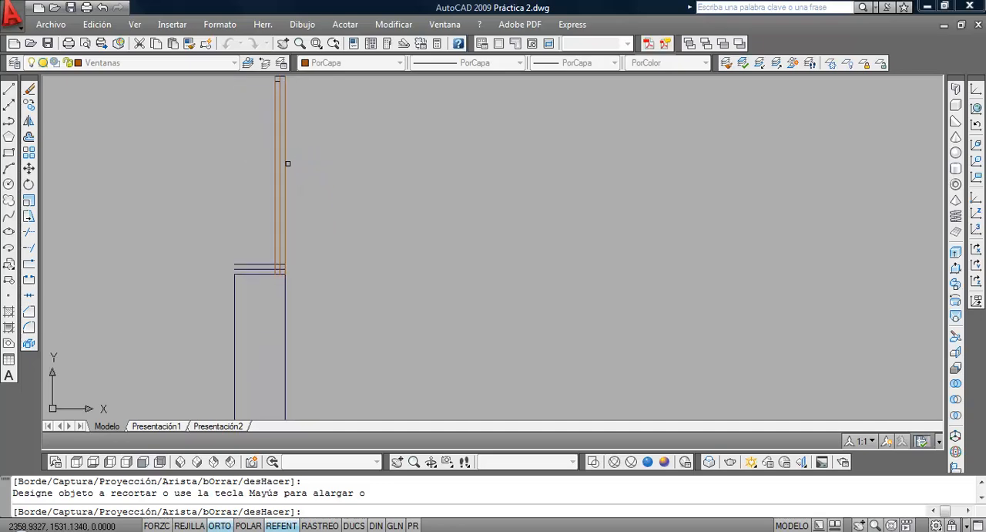
middle_click_drag(275, 91, 275, 169)
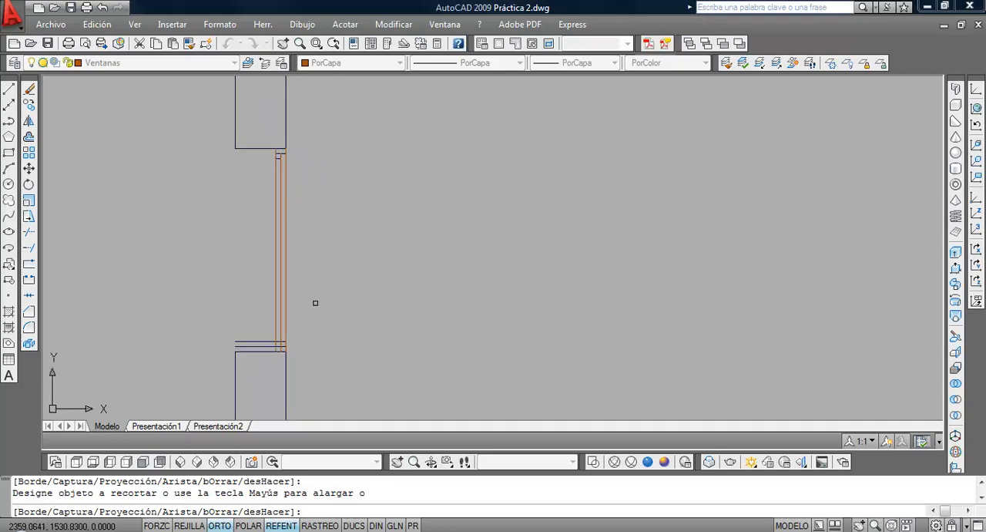
scroll(264, 354, "up", 3)
middle_click_drag(262, 357, 258, 310)
left_click(248, 319)
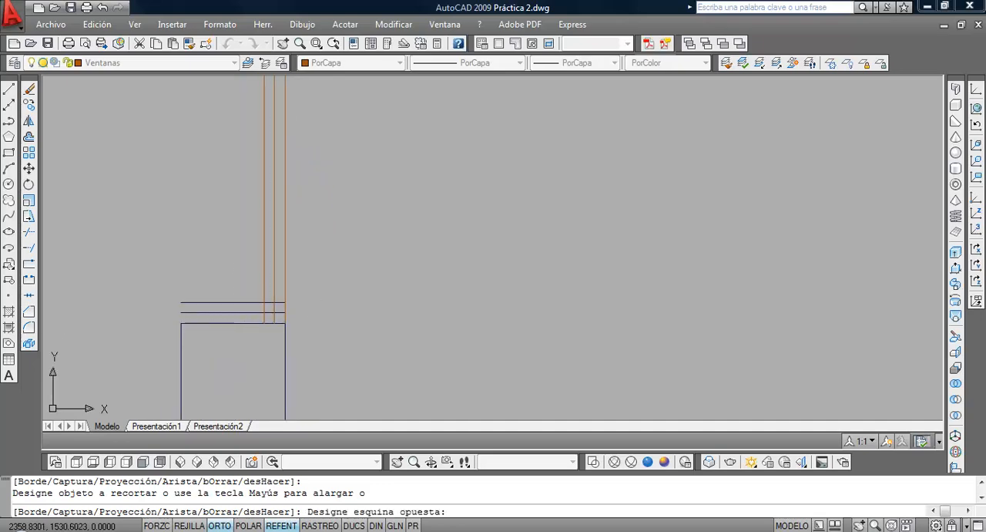
left_click(222, 273)
scroll(311, 295, "down", 2)
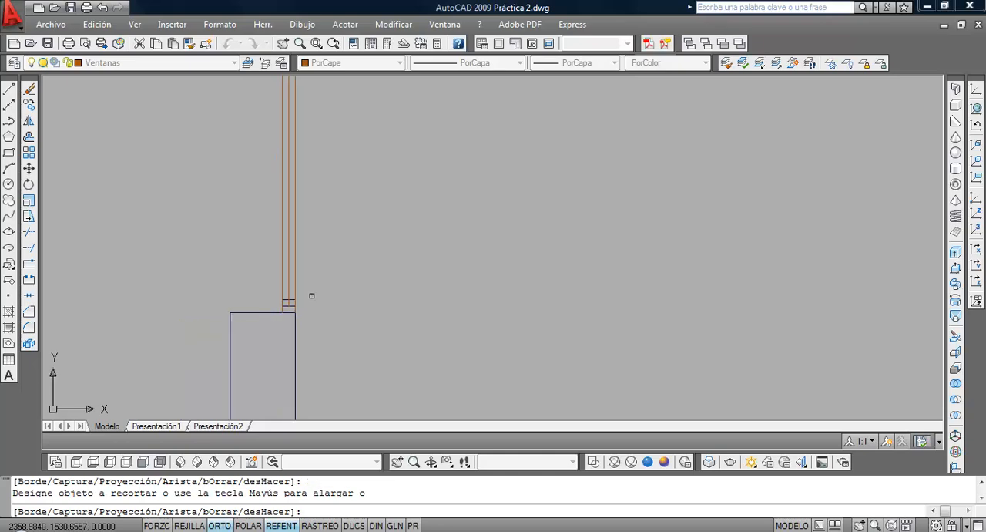
Trim the middle window line's end below the lower frame and the outer half of the lower frame's upper line
scroll(311, 295, "down", 2)
scroll(292, 313, "up", 4)
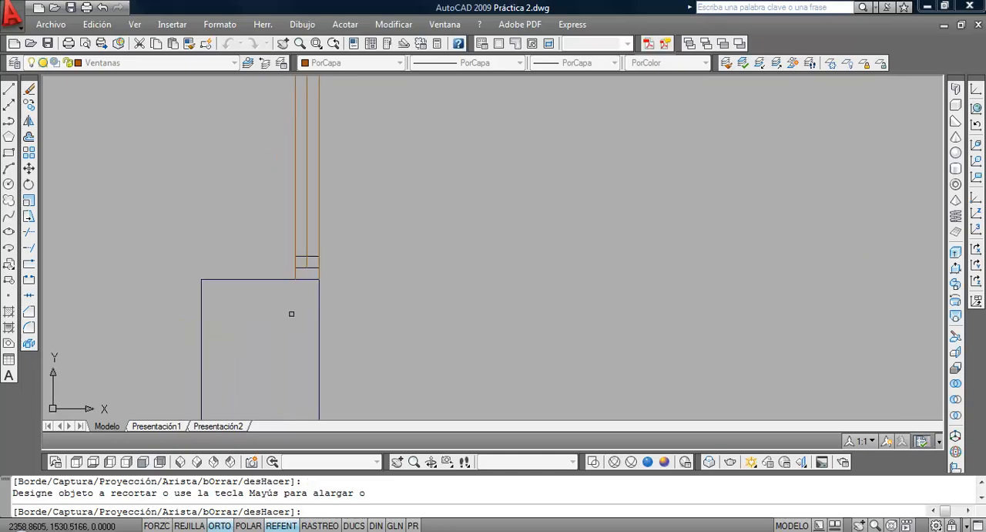
key("Escape")
scroll(352, 260, "down", 2)
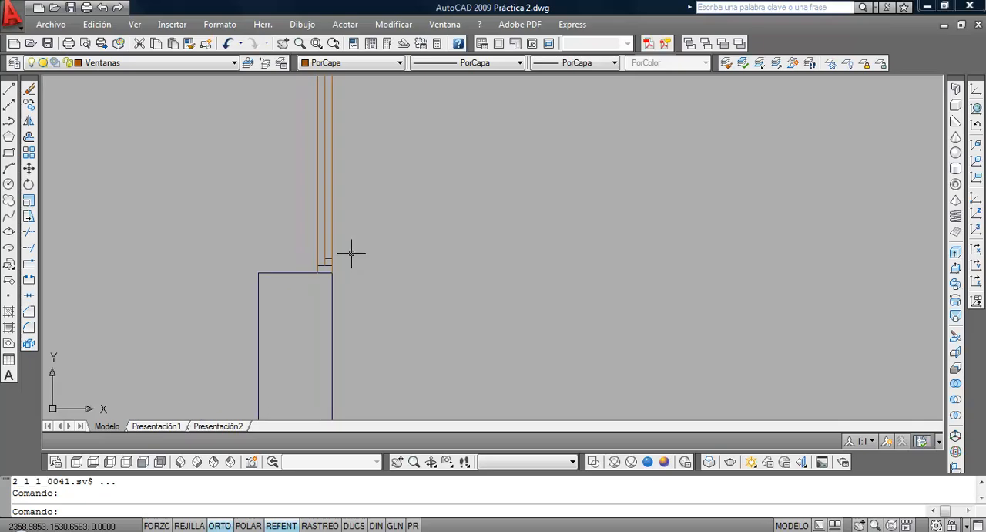
middle_click_drag(351, 253, 324, 301)
scroll(335, 271, "up", 1)
scroll(334, 271, "down", 2)
scroll(335, 271, "up", 2)
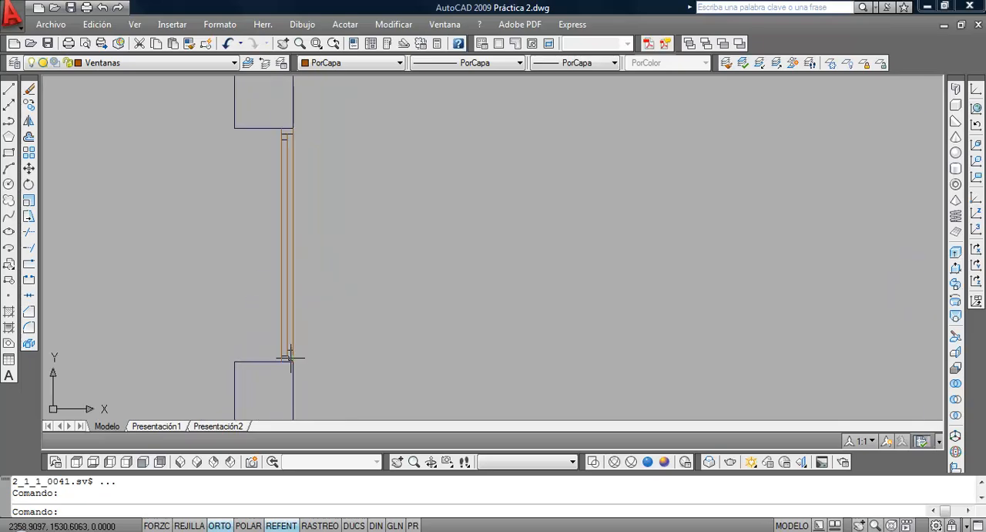
Try to assign all the window and frame lines to the Ventanas layer
left_click(291, 133)
left_click(290, 135)
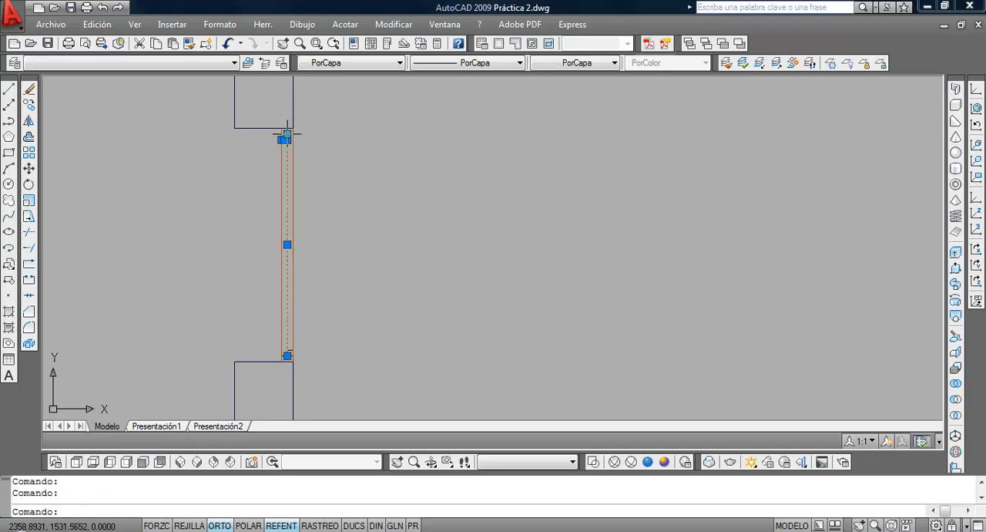
left_click(264, 122)
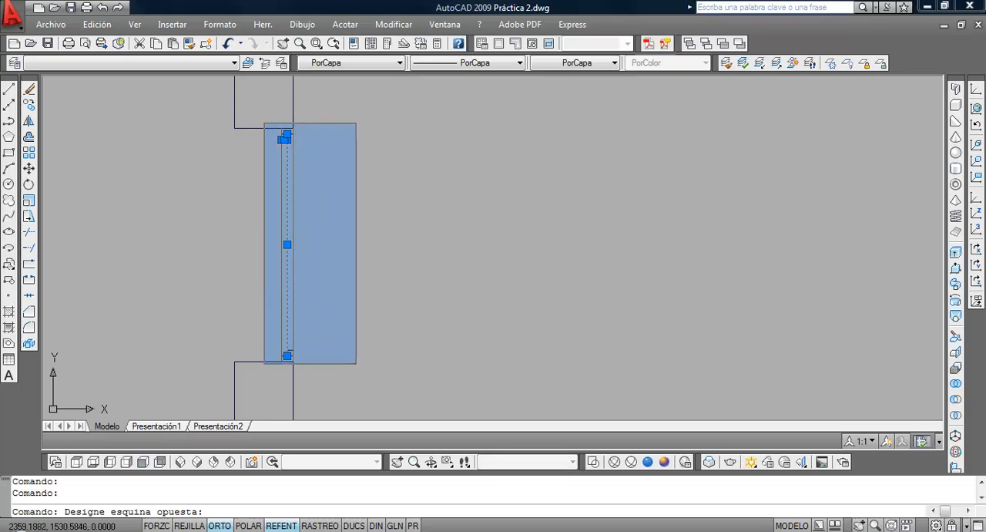
left_click(356, 360)
left_click(163, 67)
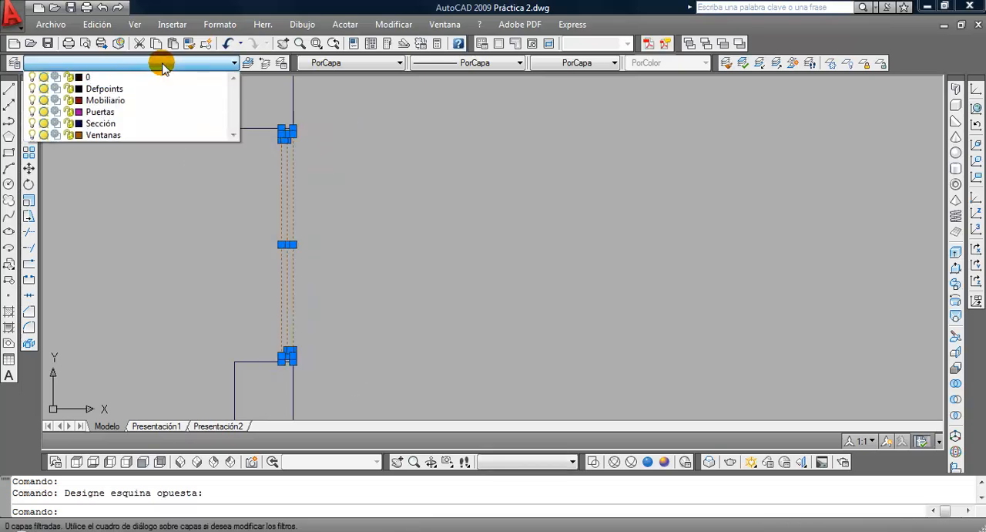
left_click(151, 136)
key("Escape")
key("Escape")
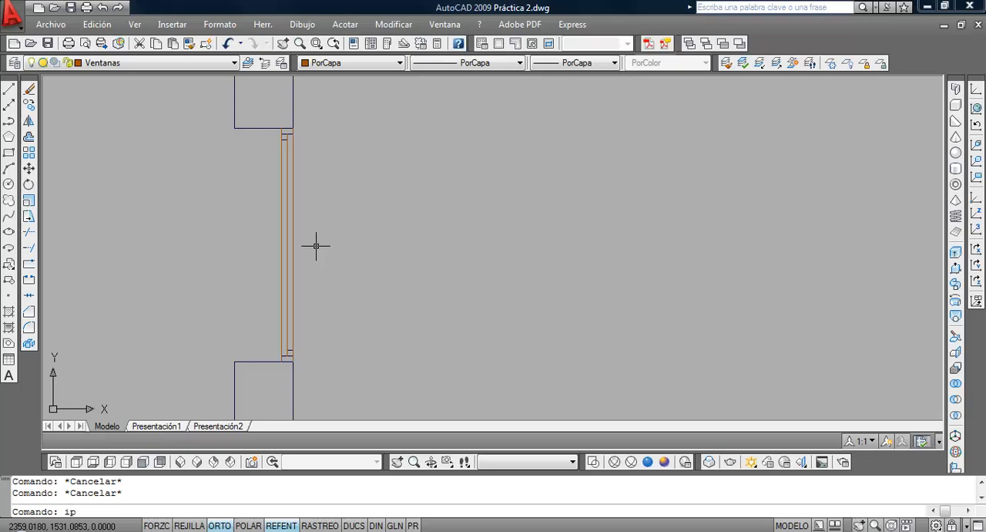
Match the properties of the window's outer line onto the upper frame lines
left_click(370, 44)
key("Return")
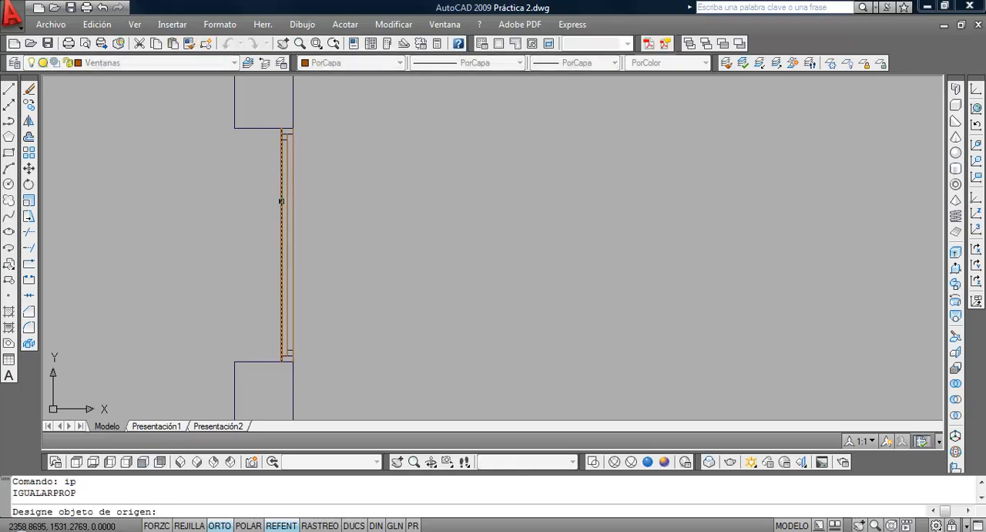
scroll(248, 184, "up", 3)
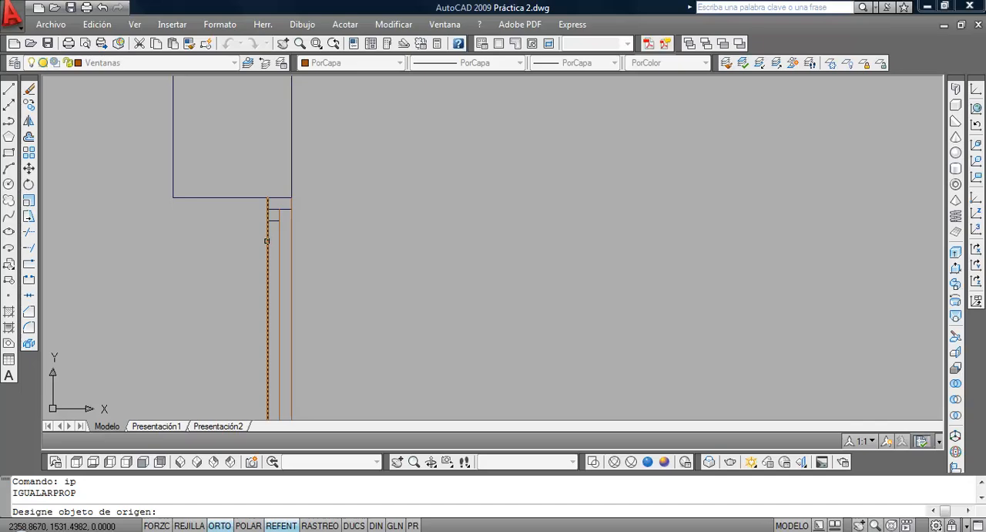
left_click(266, 241)
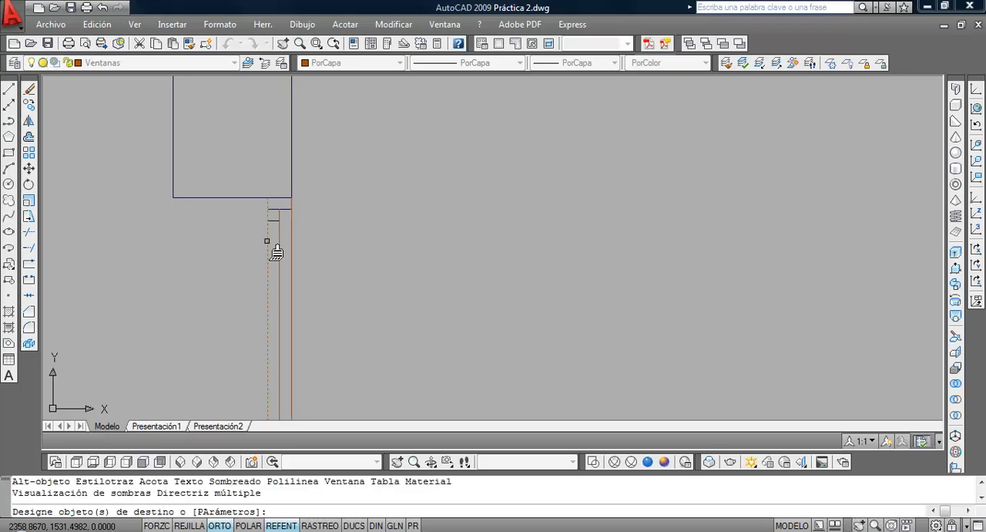
left_click(249, 247)
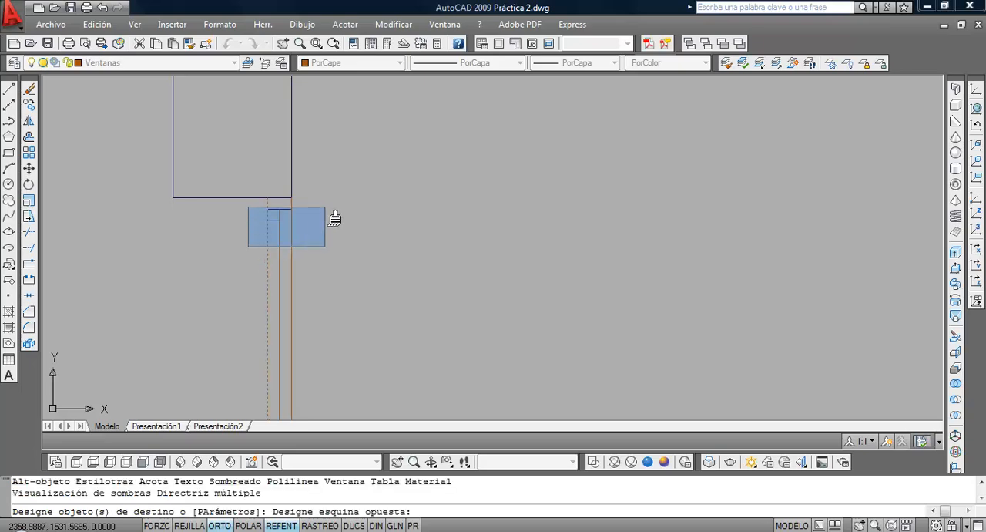
left_click(333, 217)
scroll(342, 282, "down", 4)
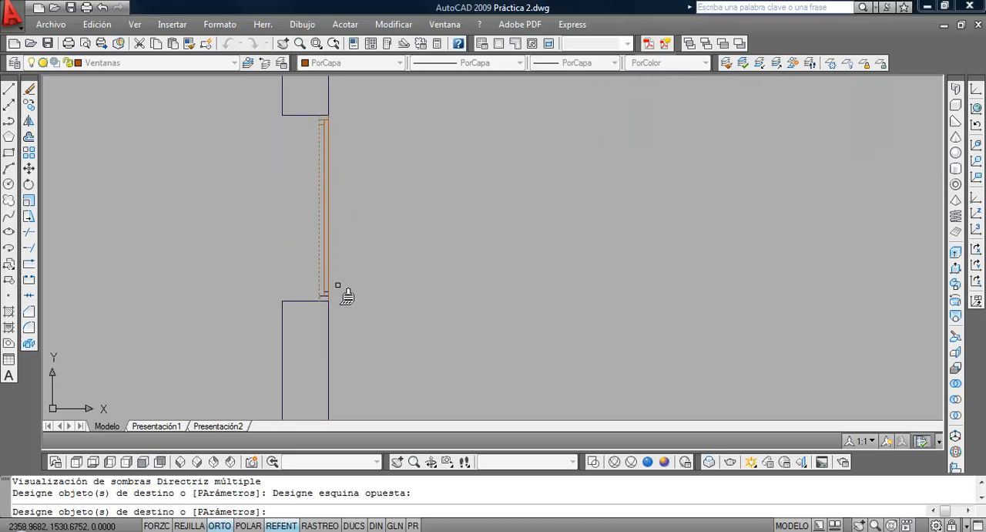
Apply the same matched properties to the lower frame lines and finish the command
scroll(330, 312, "up", 3)
left_click(331, 315)
left_click(232, 258)
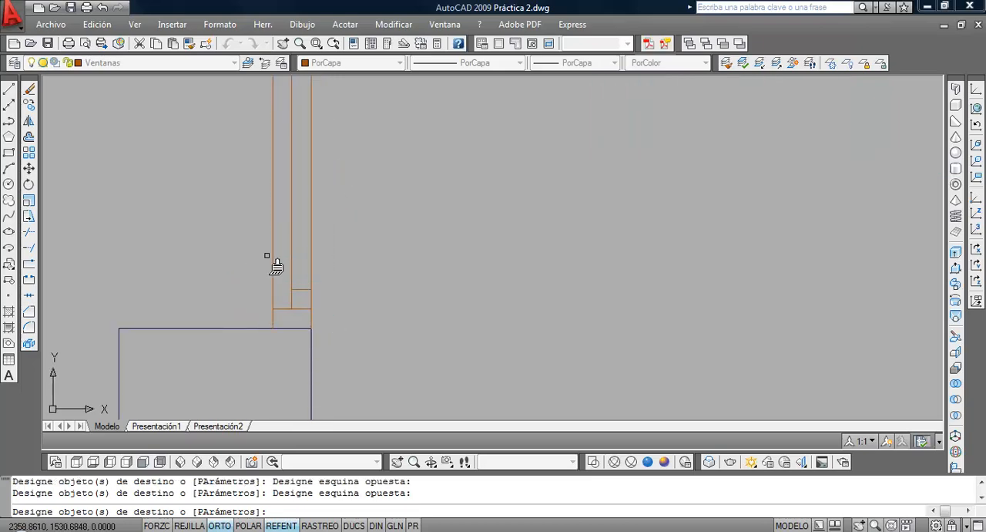
scroll(365, 260, "down", 5)
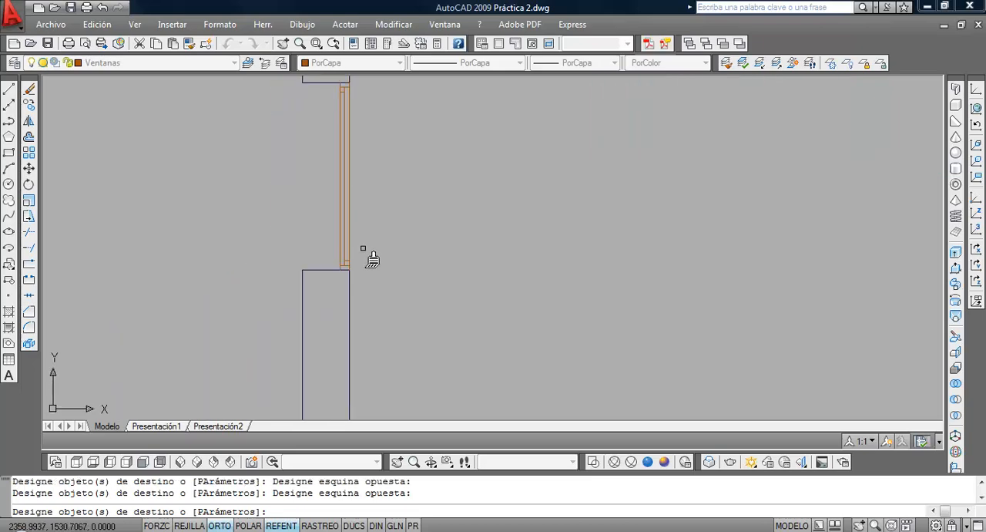
middle_click_drag(372, 259, 345, 316)
key("Return")
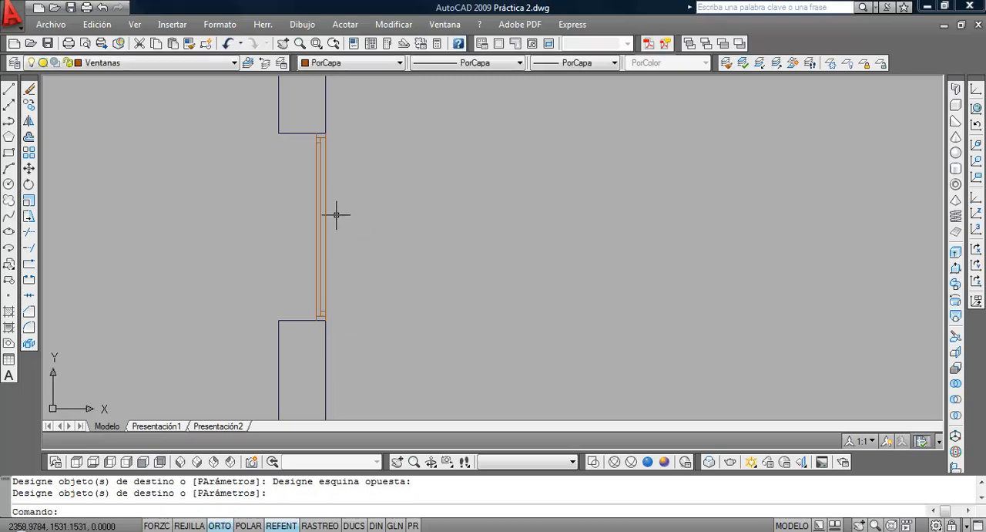
Draw a horizontal line across the window from the midpoint of its outer line to its inner line
scroll(336, 215, "up", 2)
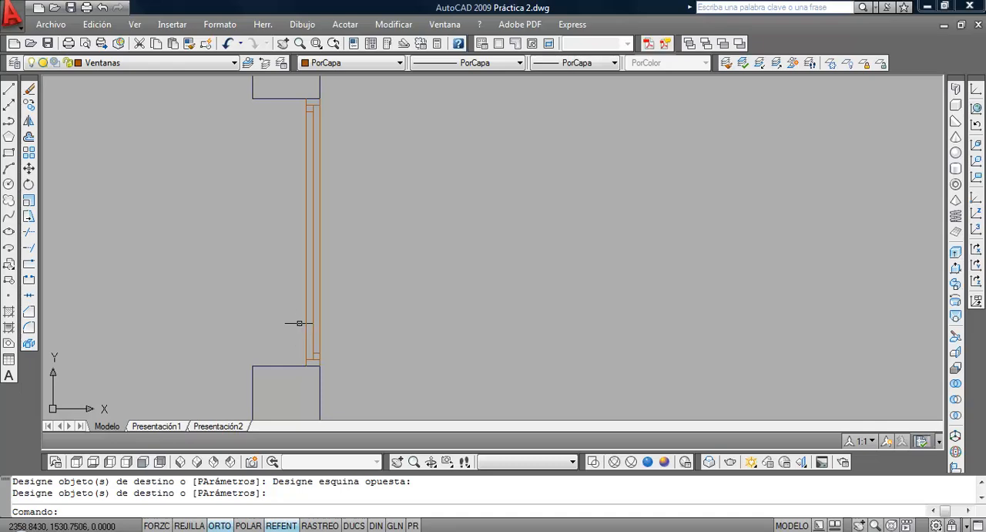
scroll(246, 218, "down", 3)
scroll(247, 218, "up", 2)
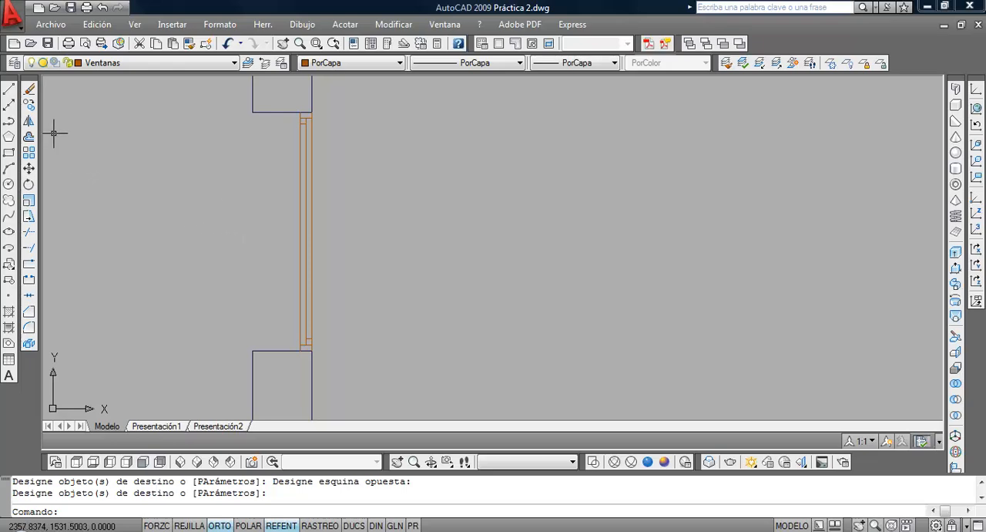
left_click(8, 89)
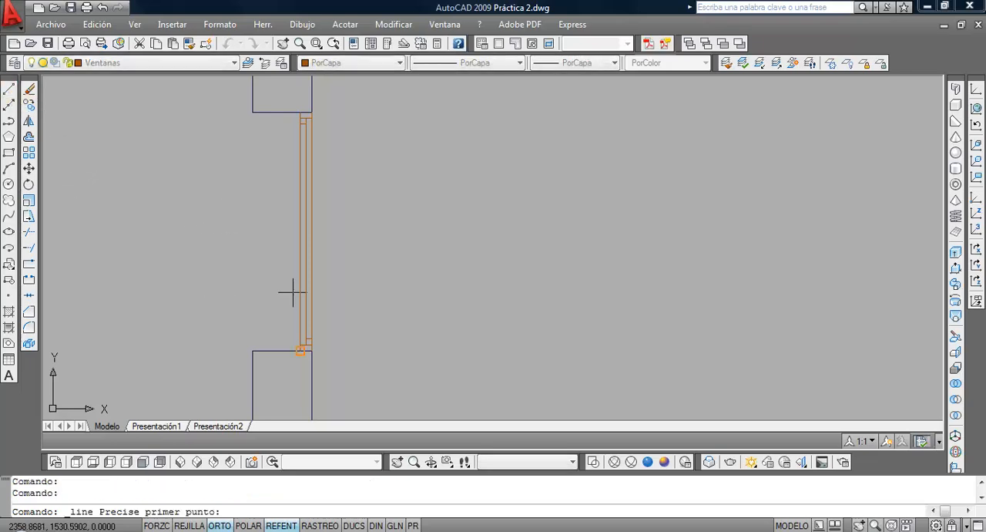
left_click(301, 231)
left_click(311, 231)
key("Return")
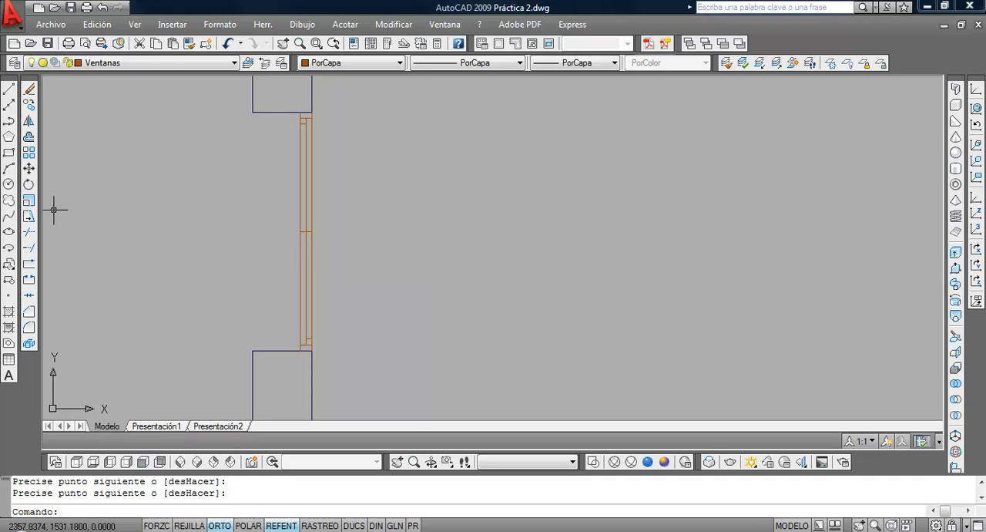
Move the line across the window's middle up by 0.0125
left_click(30, 168)
left_click(295, 221)
left_click(326, 242)
key("Return")
left_click(388, 292)
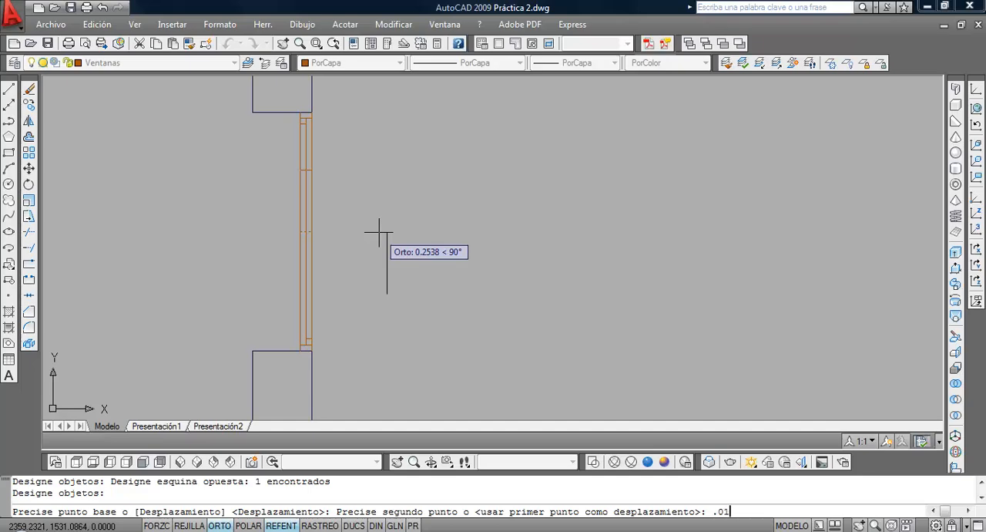
key("Return")
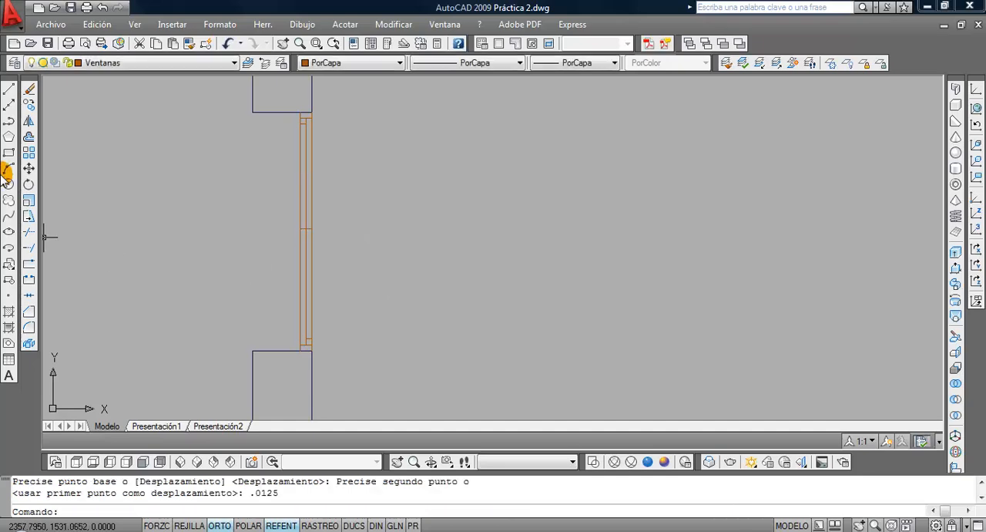
Offset the window's central cross line downward by 0.025
left_click(29, 139)
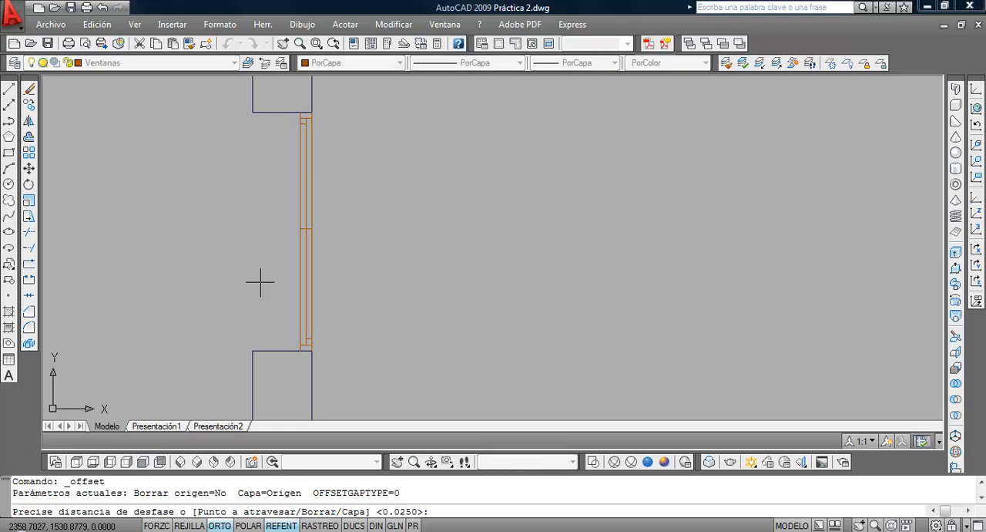
key("Return")
scroll(302, 220, "up", 3)
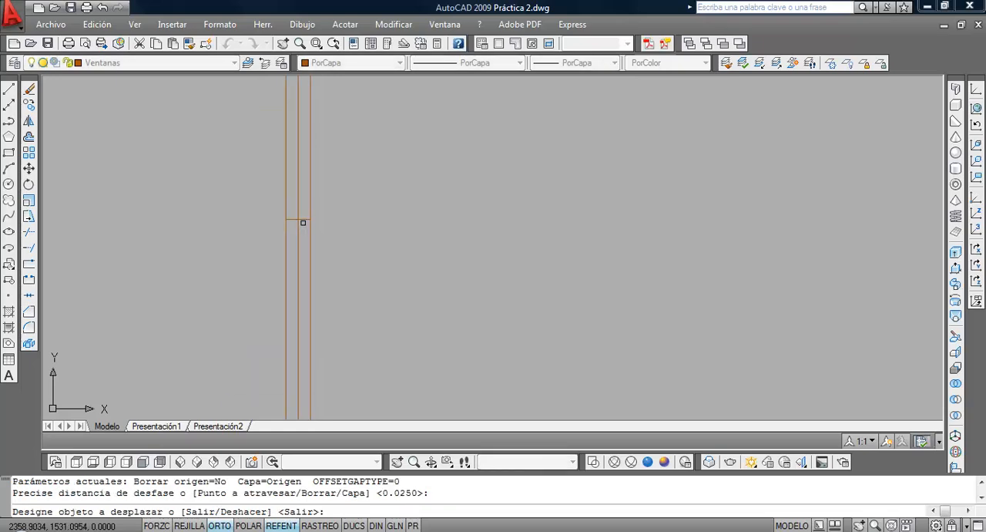
left_click(300, 221)
left_click(328, 292)
key("Return")
scroll(337, 291, "down", 3)
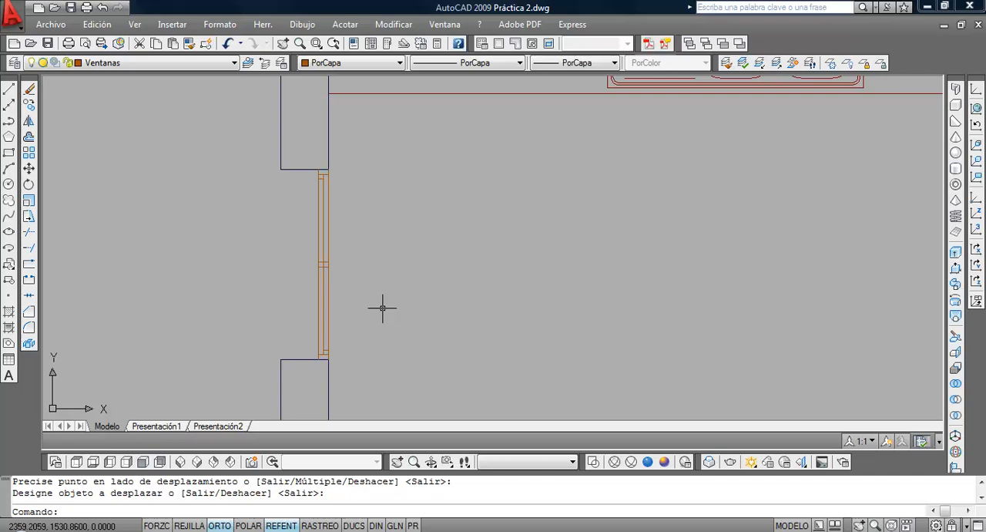
Consult the kitchen window in Vivienda.pdf and draw the outer sill polyline from the opening's upper outer corner: 0.05 outward, 1.1 down, 0.05 back
left_click(530, 502)
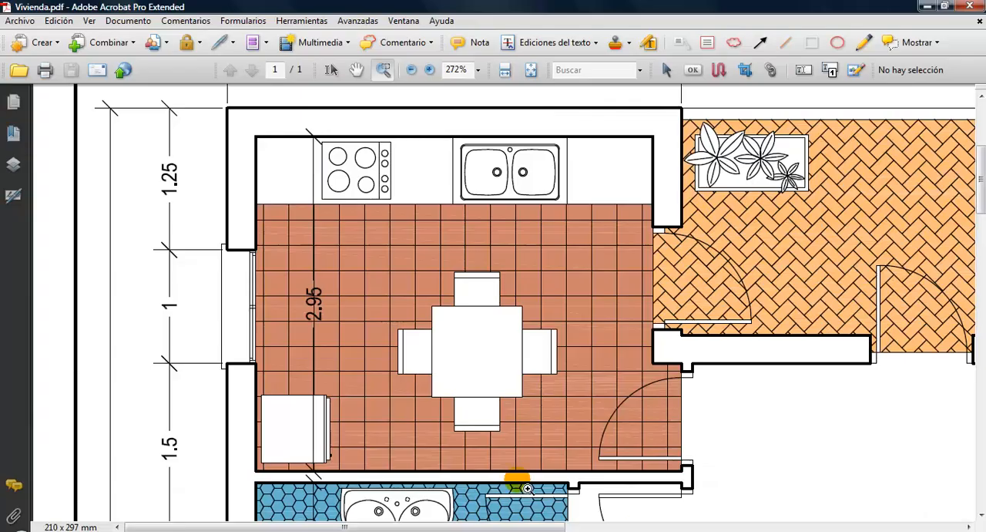
left_click(231, 243)
left_click(416, 531)
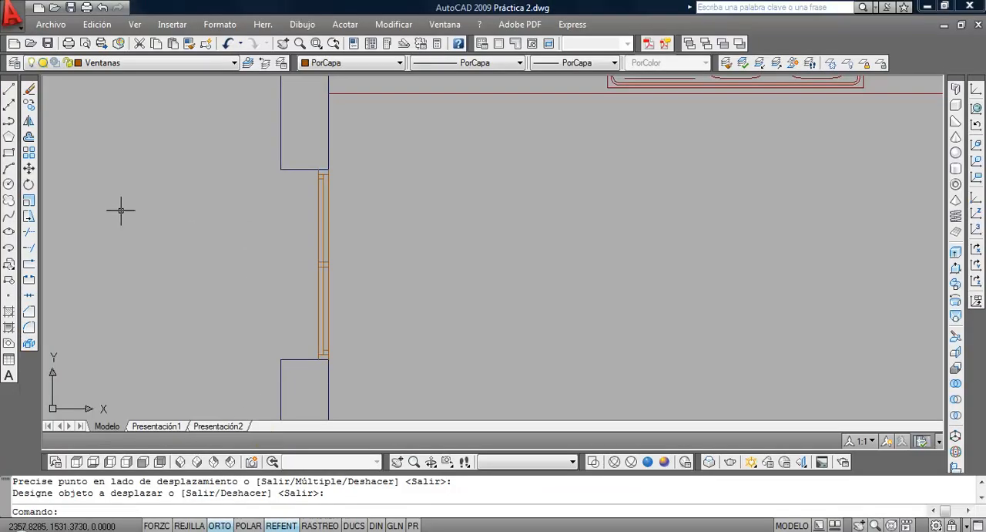
left_click(9, 121)
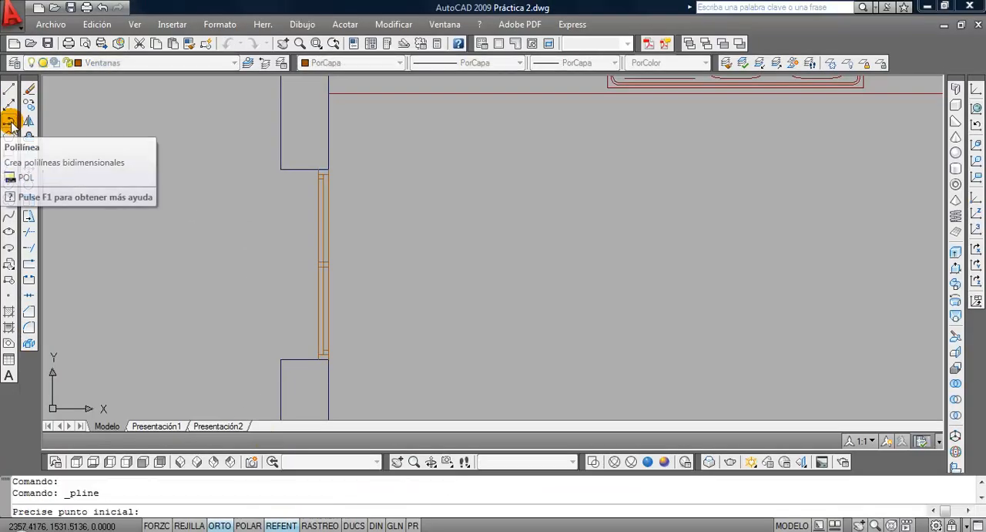
left_click(279, 168)
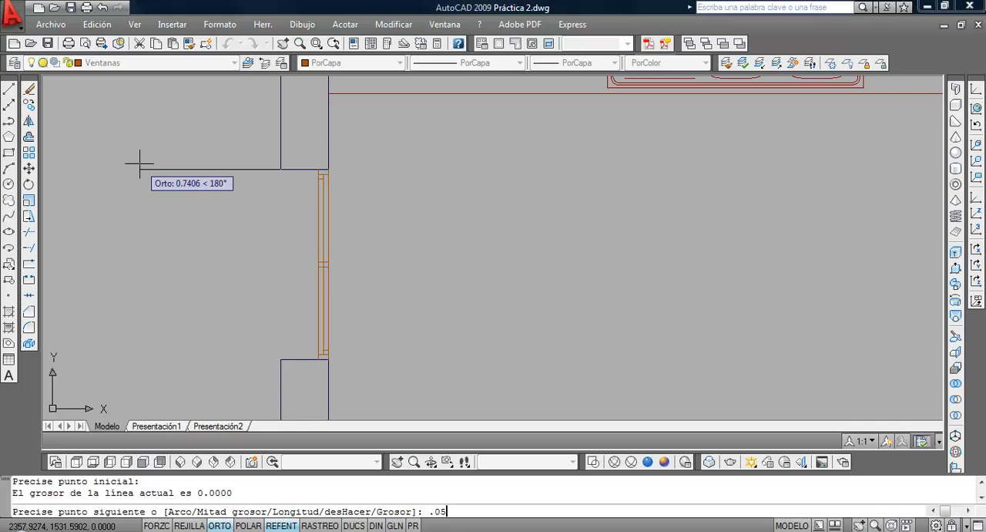
key("Return")
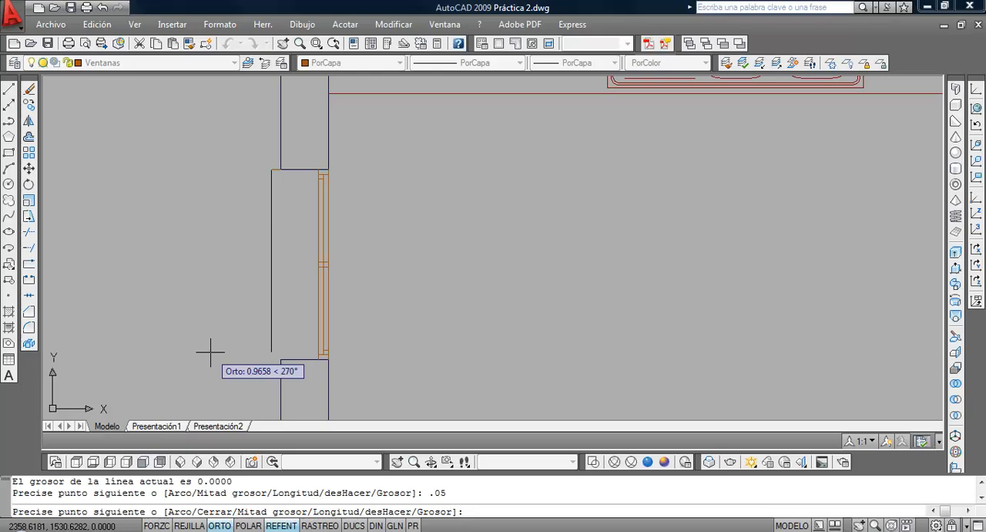
key("Return")
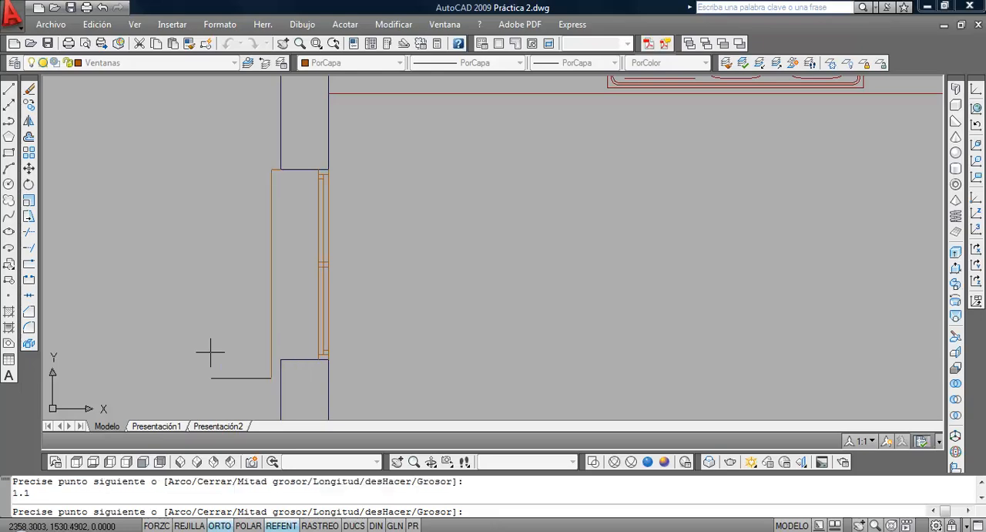
type(".0")
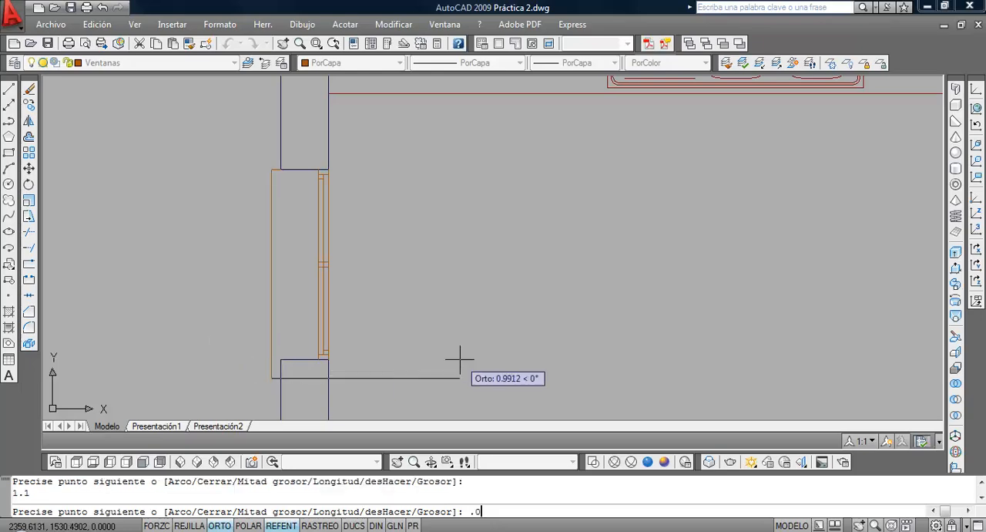
type("5")
key("Return")
key("Return")
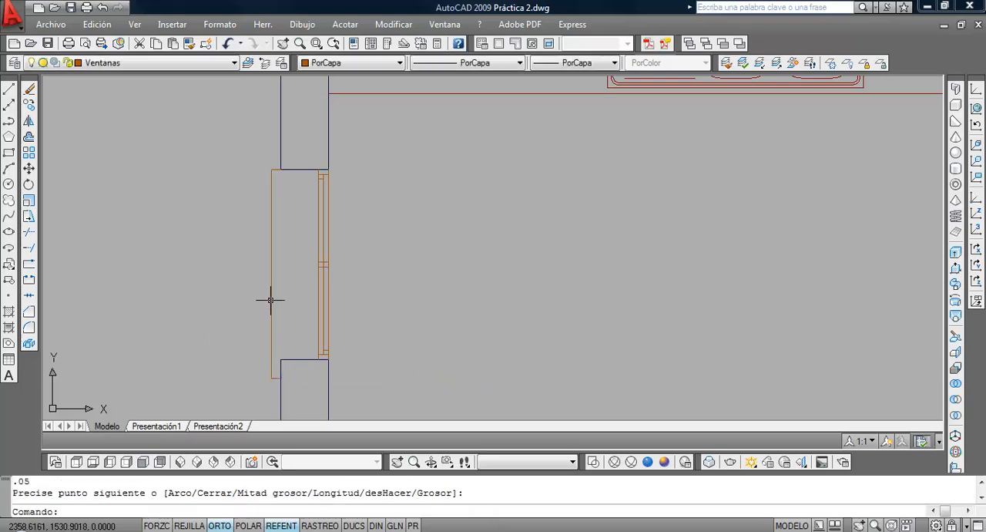
Move the outer sill polyline up by 0.05 to centre it on the window opening
left_click(28, 169)
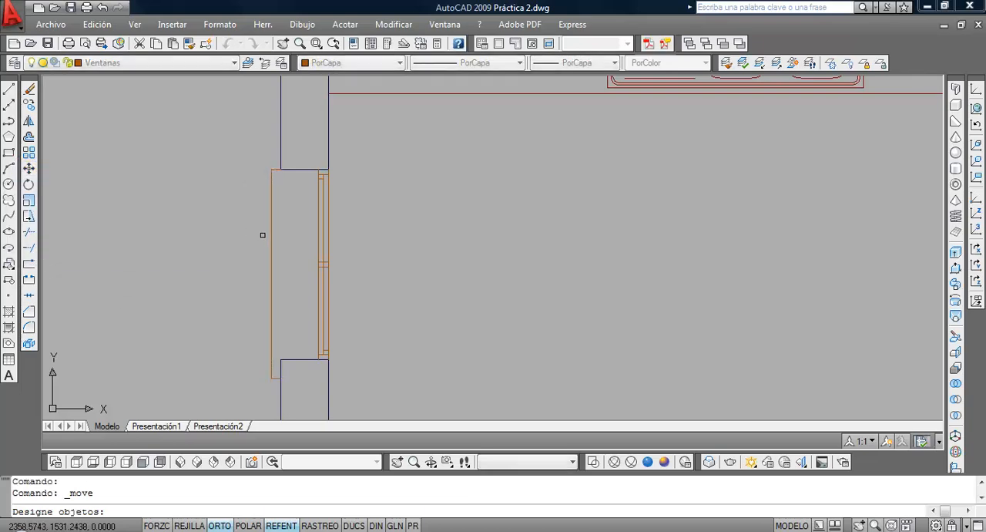
left_click(273, 237)
left_click(246, 237)
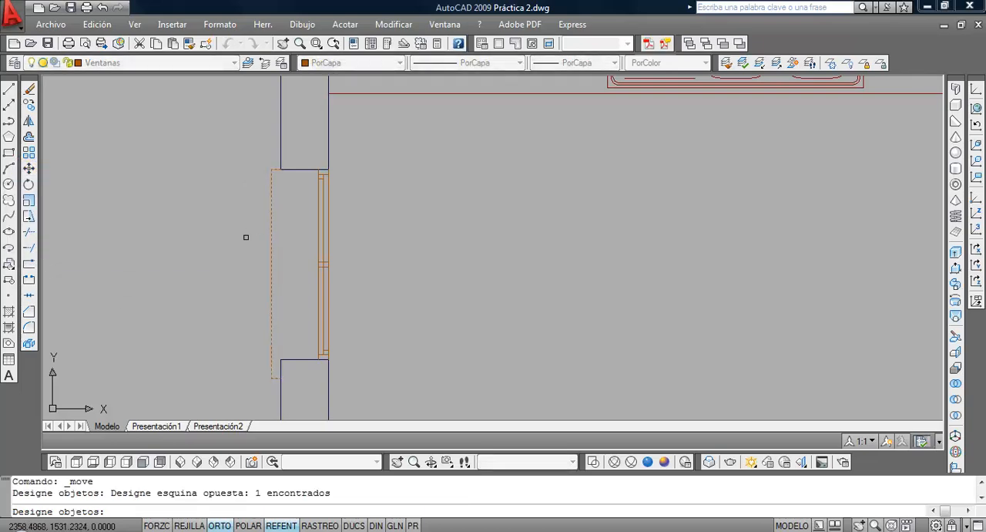
left_click(208, 324)
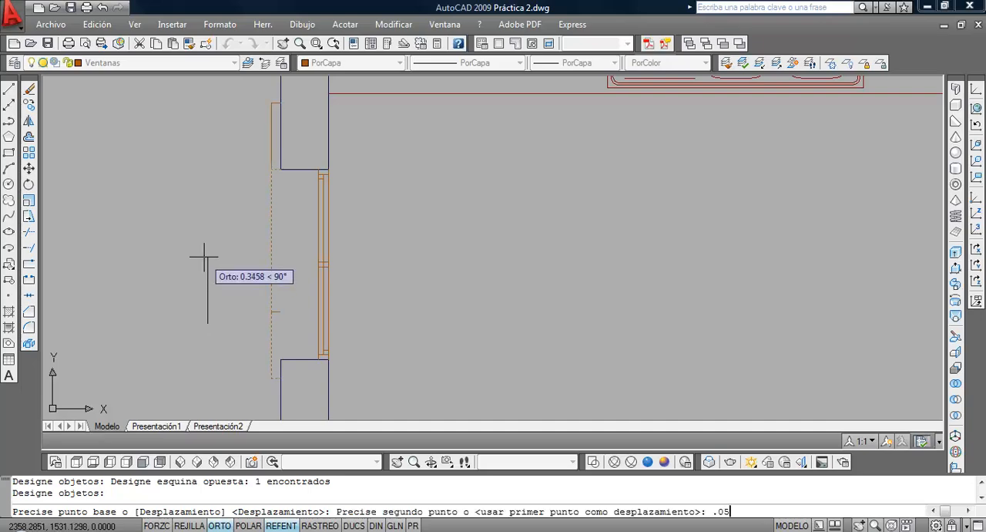
key("Return")
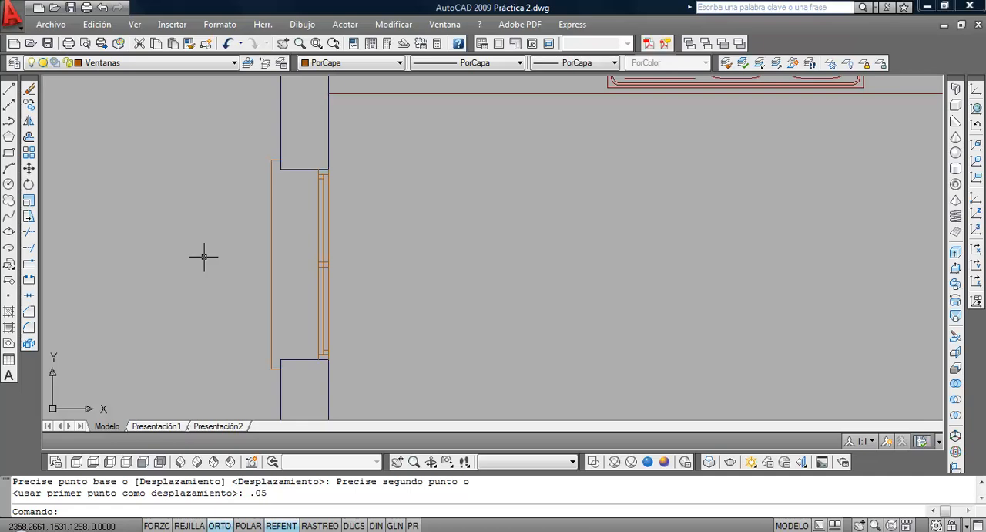
Examine the kitchen window and its outer sill, both up close and within the overall floor plan
scroll(509, 293, "down", 5)
middle_click_drag(608, 276, 497, 239)
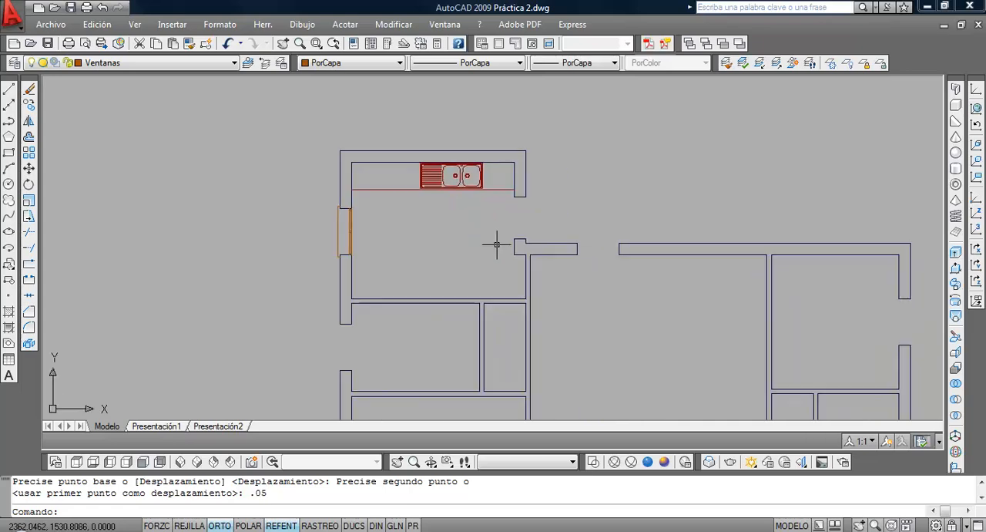
scroll(719, 268, "down", 1)
scroll(412, 188, "up", 4)
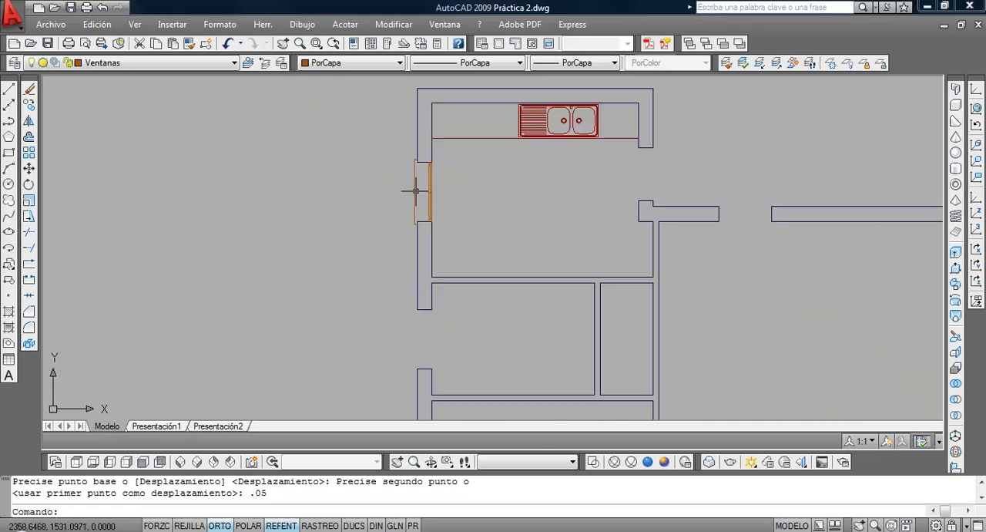
scroll(414, 190, "up", 3)
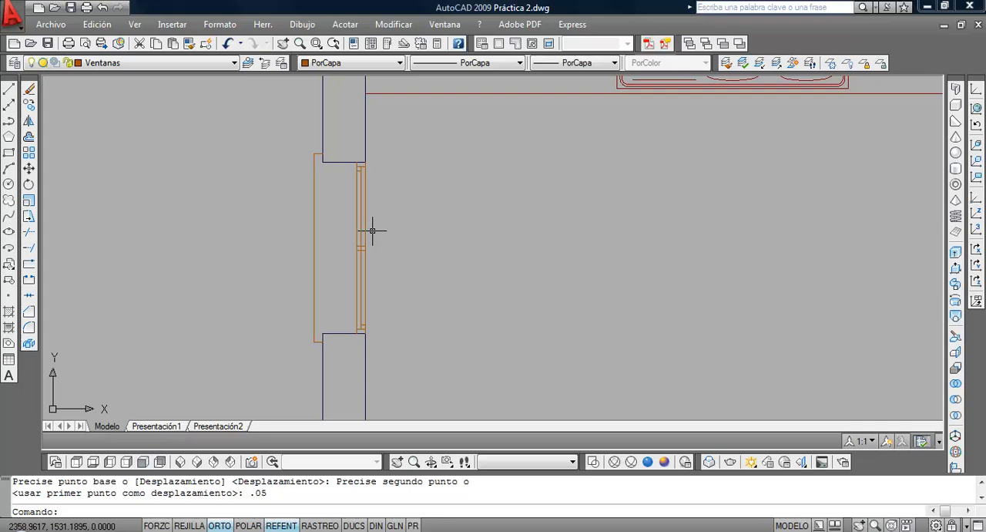
scroll(372, 230, "down", 6)
scroll(391, 264, "up", 1)
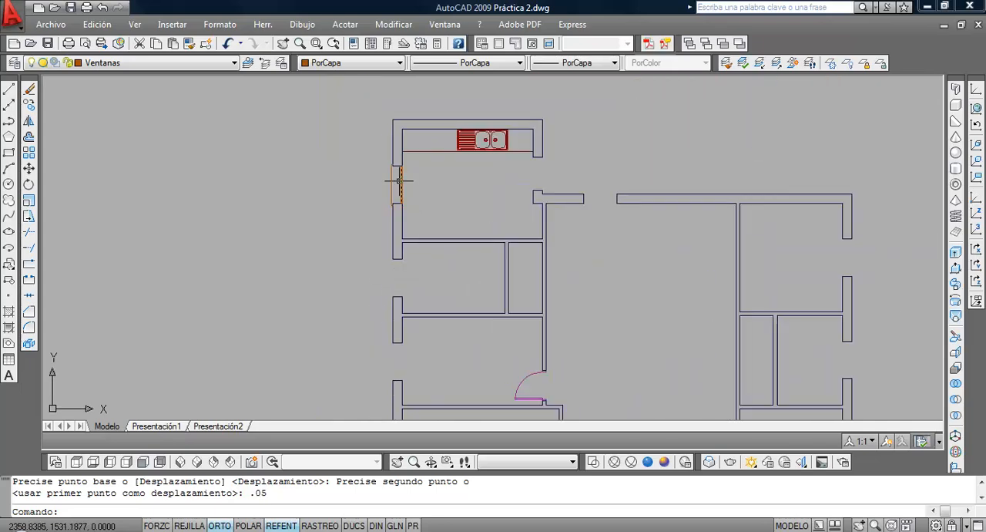
scroll(416, 168, "up", 4)
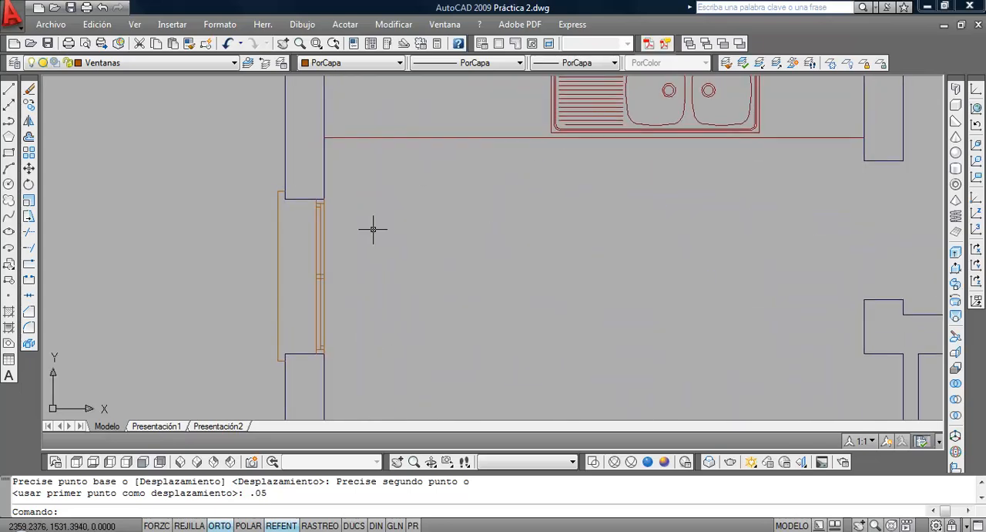
scroll(373, 229, "up", 1)
scroll(370, 230, "down", 2)
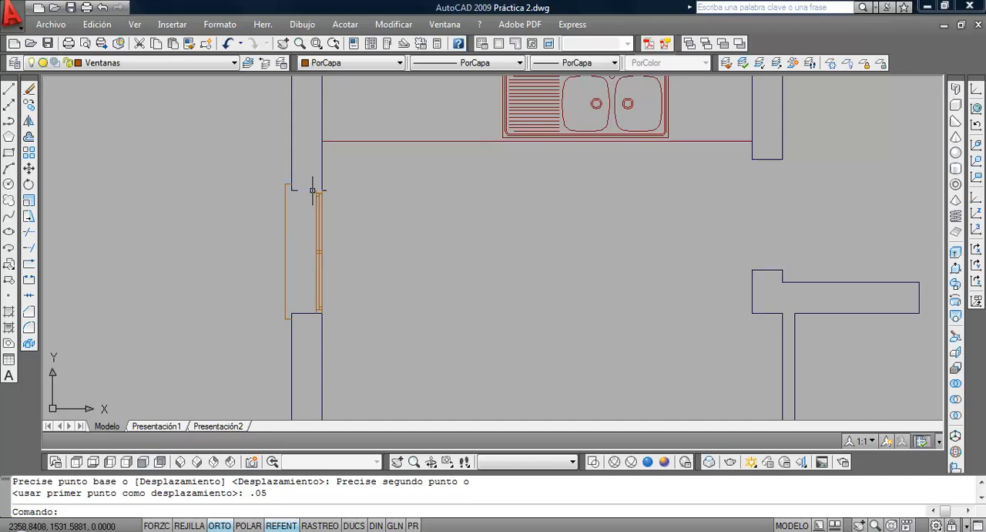
Transfer the outer sill and all the window frame lines to layer 0 and clear the selection
left_click(285, 190)
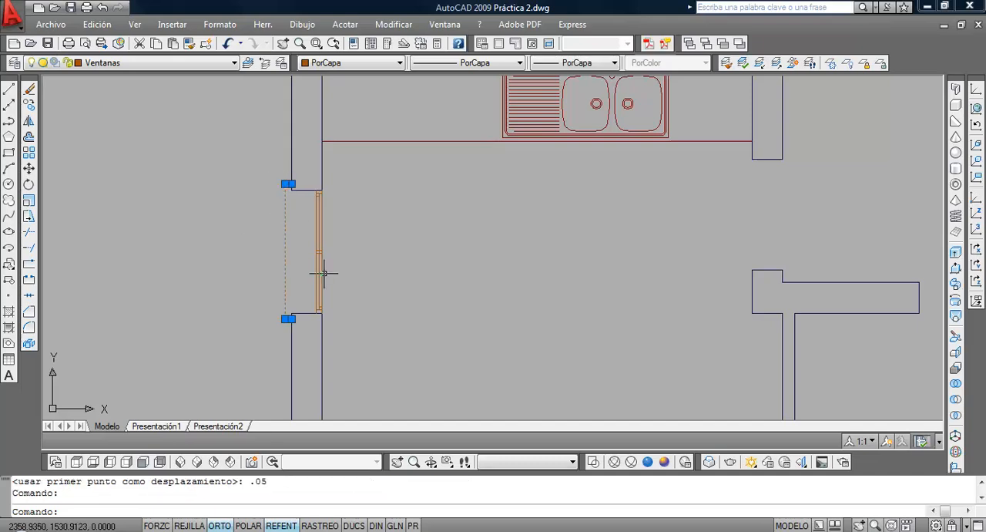
left_click(308, 327)
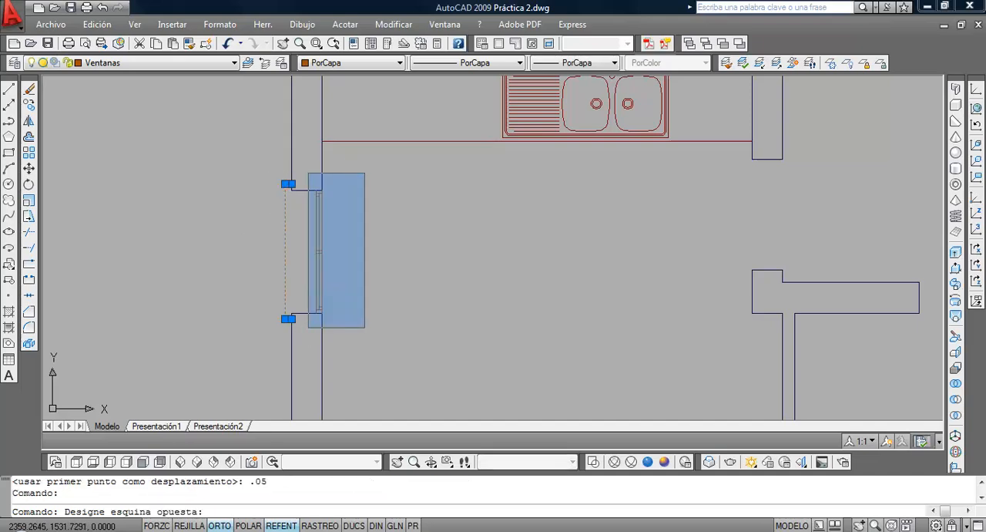
left_click(364, 173)
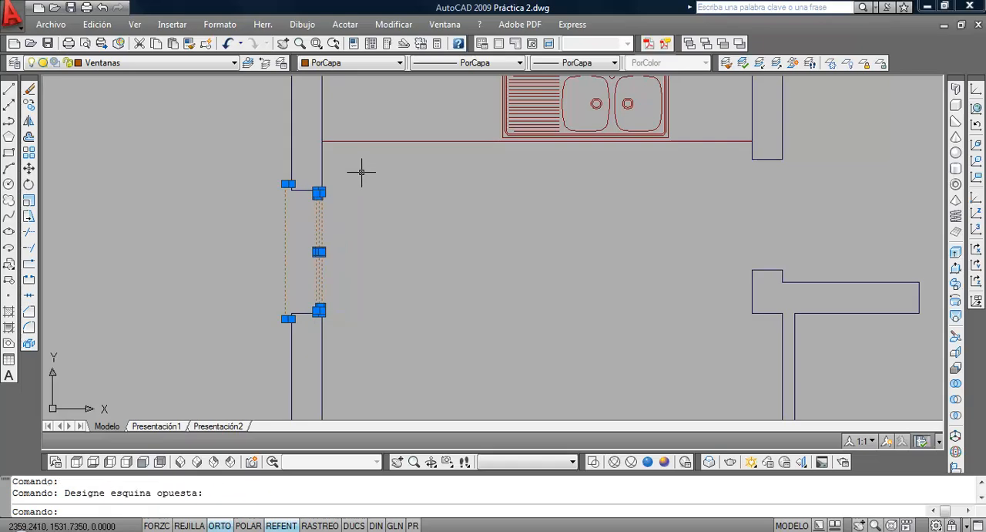
left_click(176, 62)
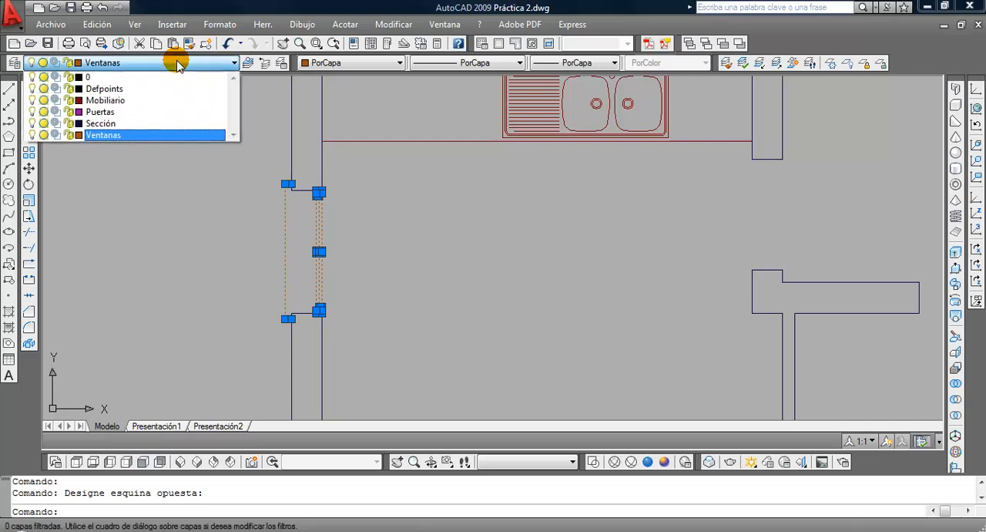
left_click(170, 77)
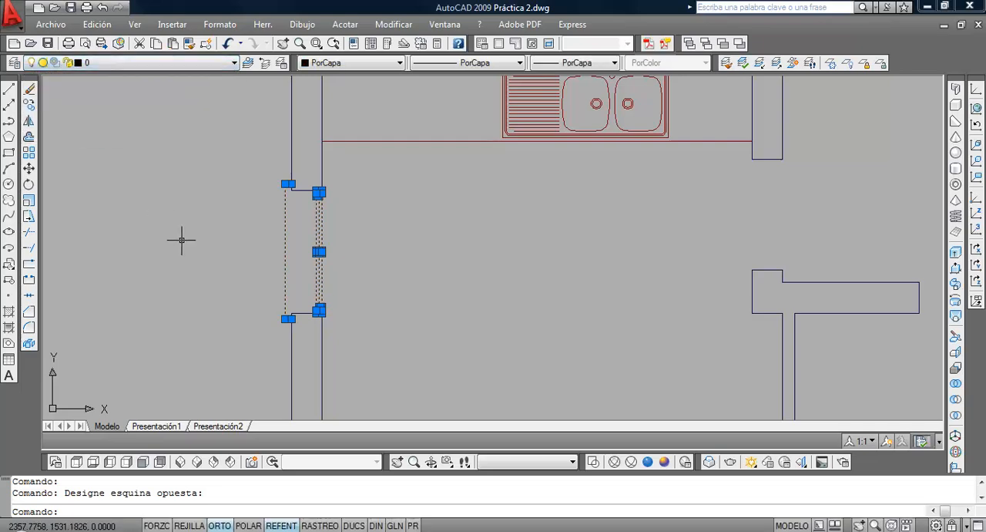
key("Escape")
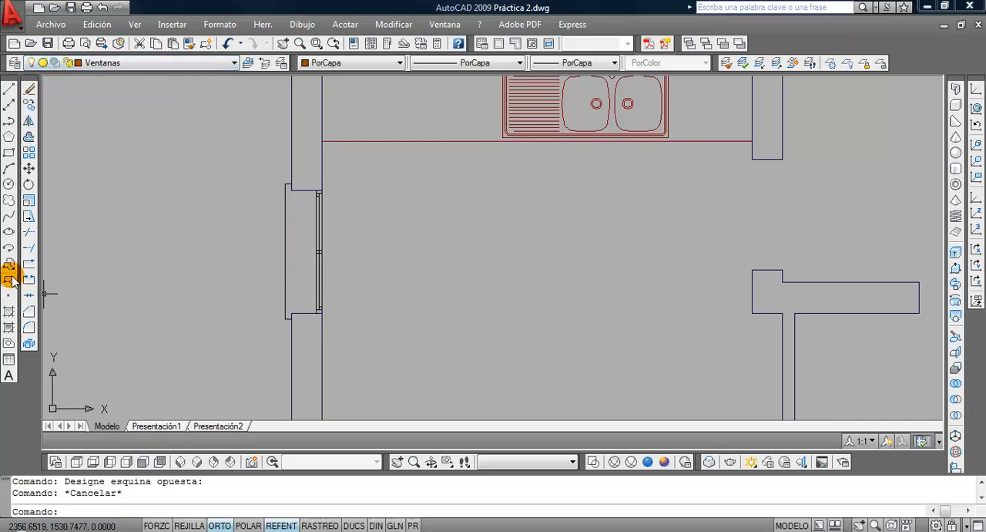
Start a new block definition and name the block Ventana
left_click(10, 279)
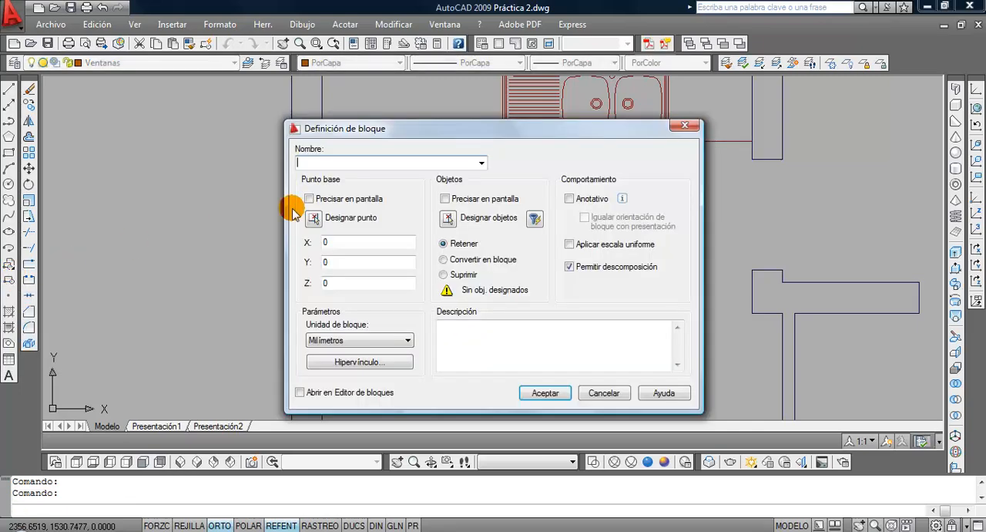
type("Ventana 2")
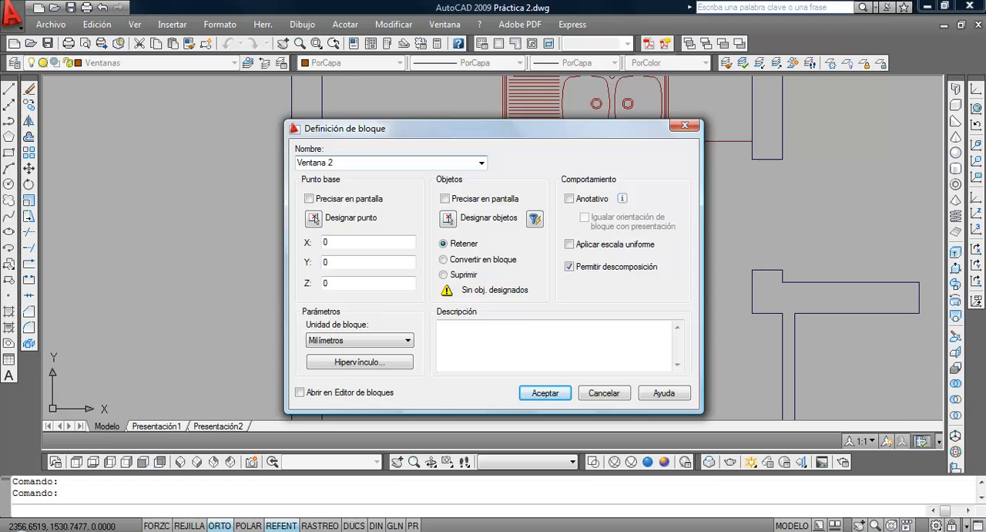
type("H-")
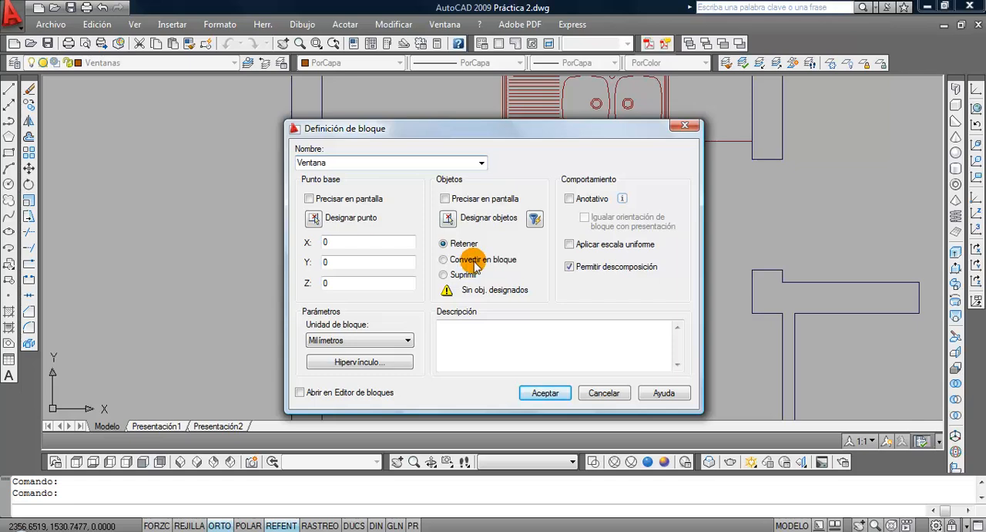
Select the outer sill and all the window frame lines as the objects of the Ventana block
left_click(446, 218)
left_click(254, 160)
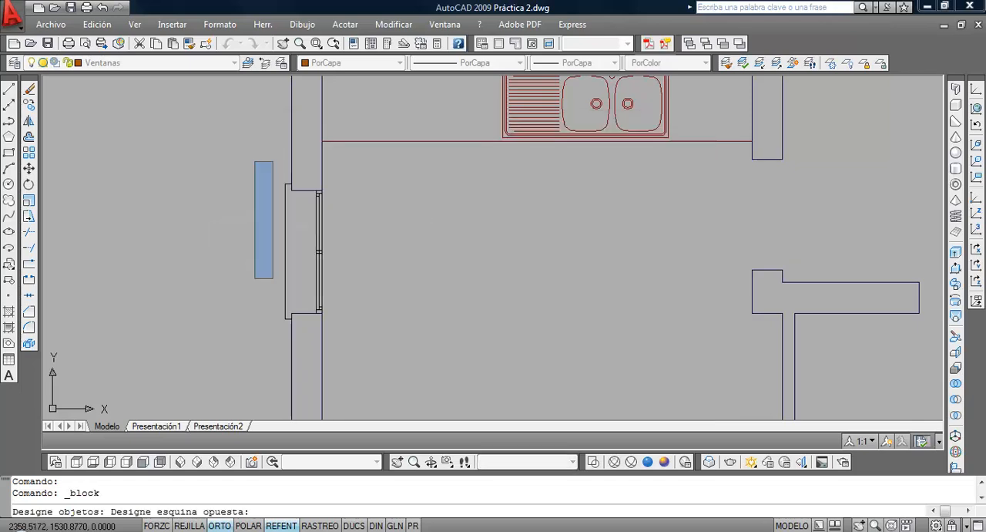
left_click(303, 416)
left_click(305, 170)
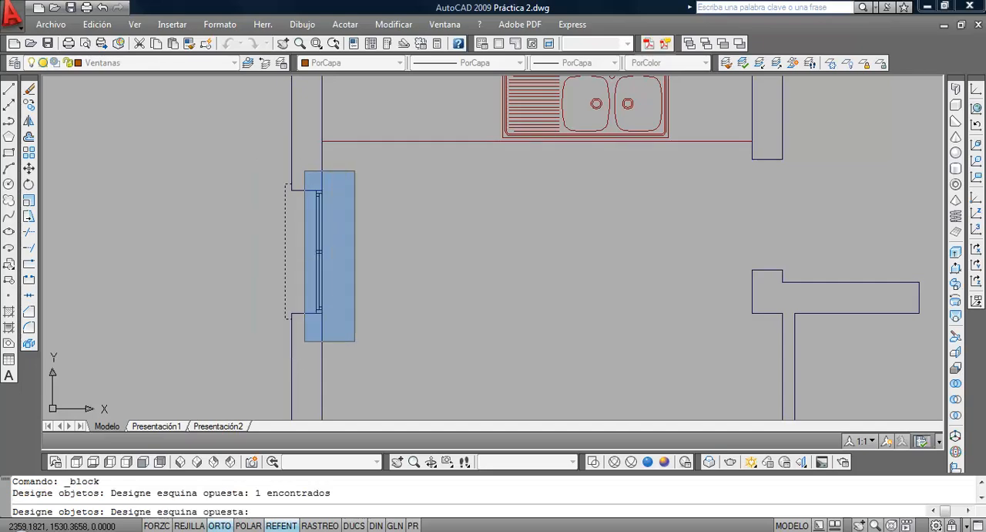
left_click(357, 343)
key("Return")
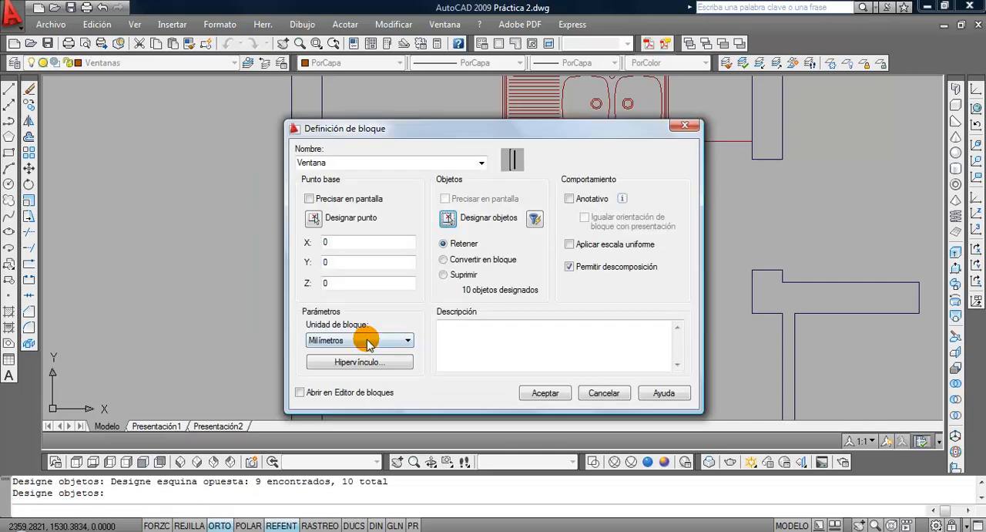
Set the block's base point at the opening's upper outer corner, choose Convertir en bloque and create the block
left_click(316, 218)
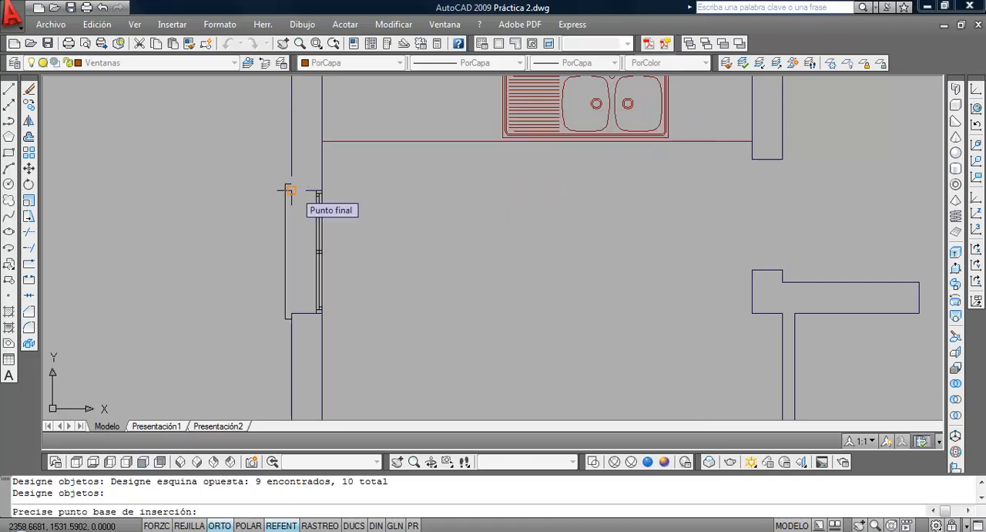
left_click(290, 191)
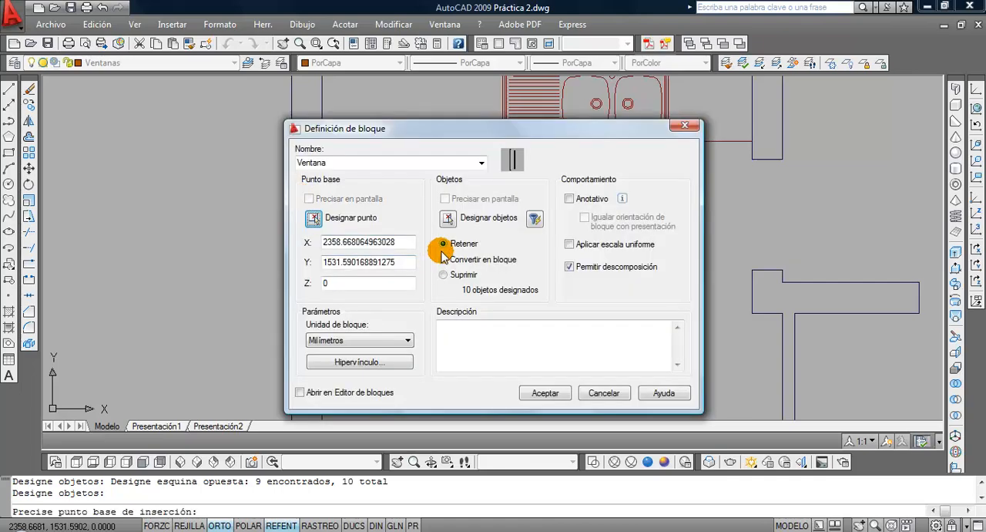
left_click(443, 260)
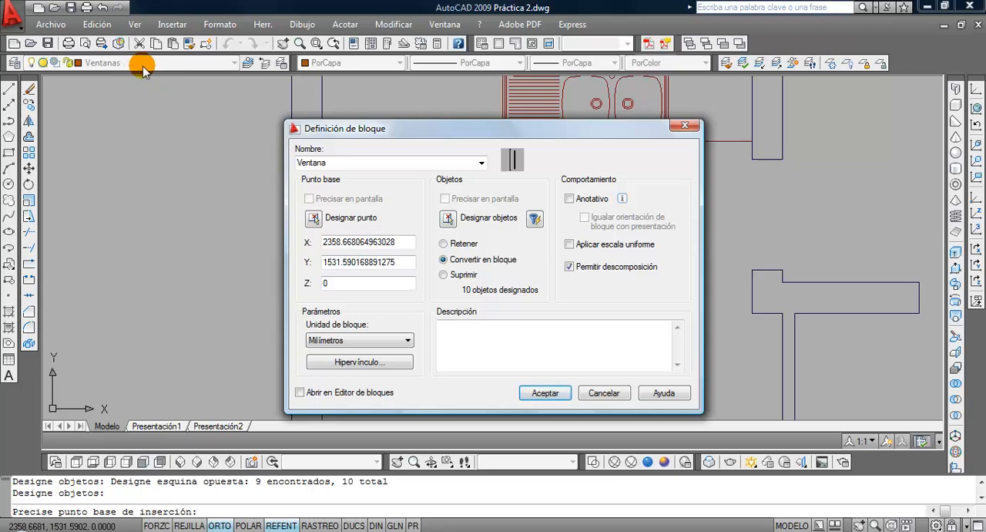
left_click(544, 394)
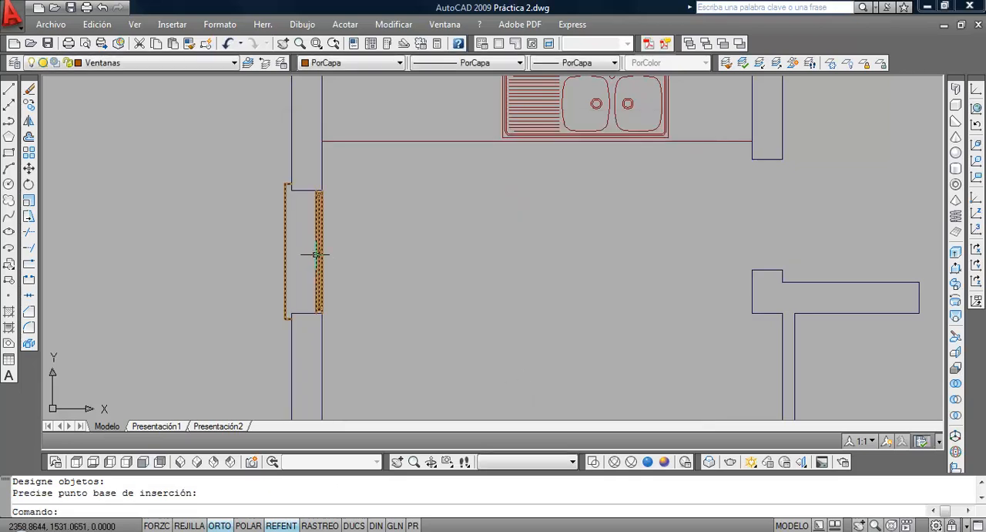
Copy the kitchen's Ventana block from its insertion corner into the next two openings down the left exterior wall
left_click(29, 107)
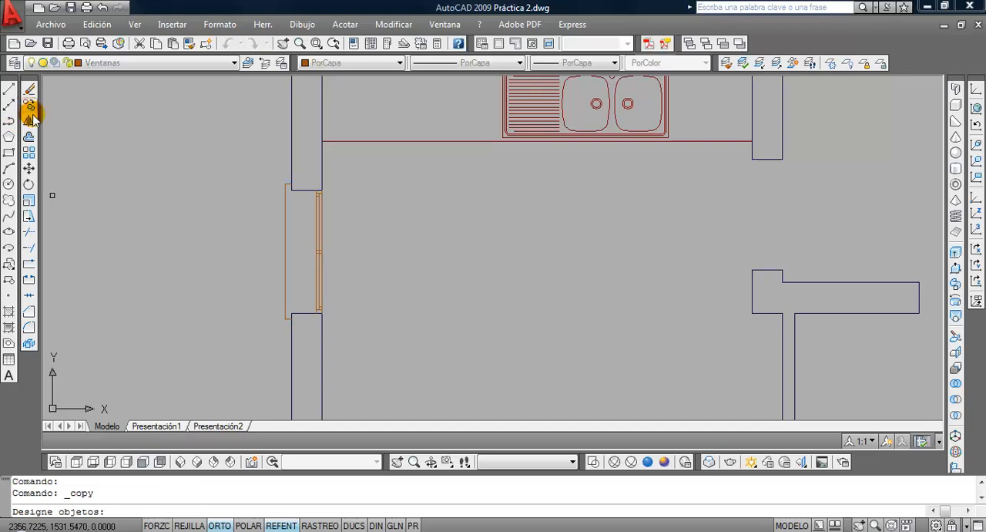
left_click(295, 257)
left_click(258, 255)
key("Return")
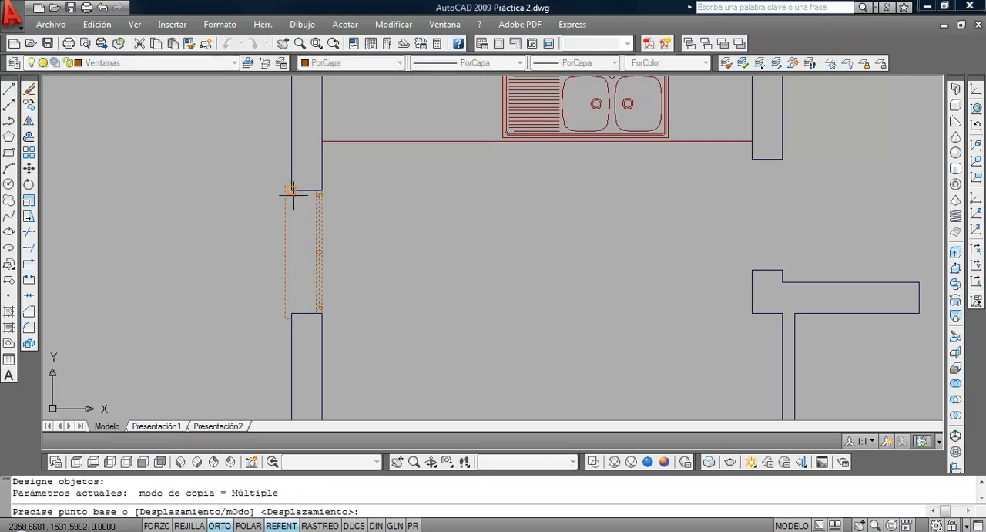
left_click(293, 189)
scroll(300, 208, "down", 4)
scroll(321, 201, "up", 3)
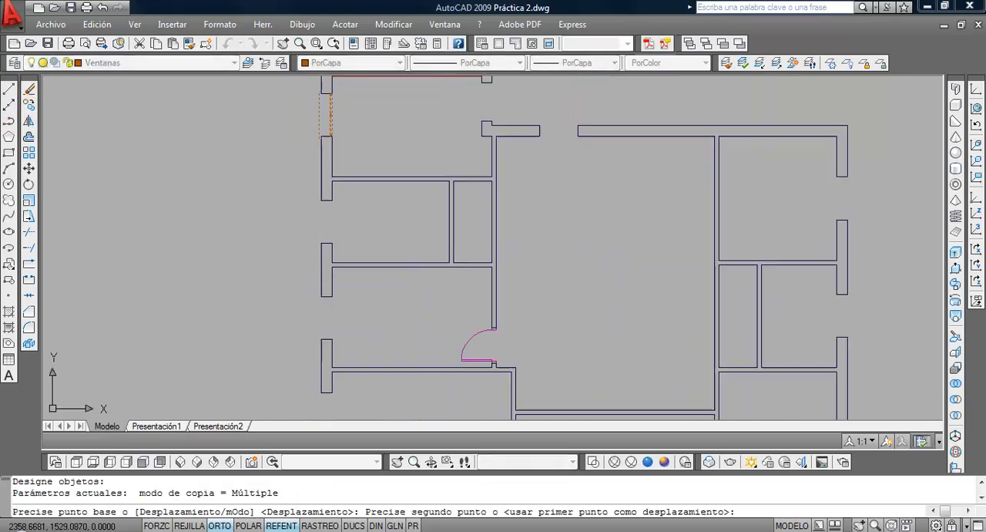
left_click(320, 201)
left_click(321, 337)
Place two more Ventana copies in the two garage openings of the same exterior wall
scroll(321, 337, "down", 4)
middle_click_drag(320, 278, 320, 151)
scroll(321, 262, "up", 3)
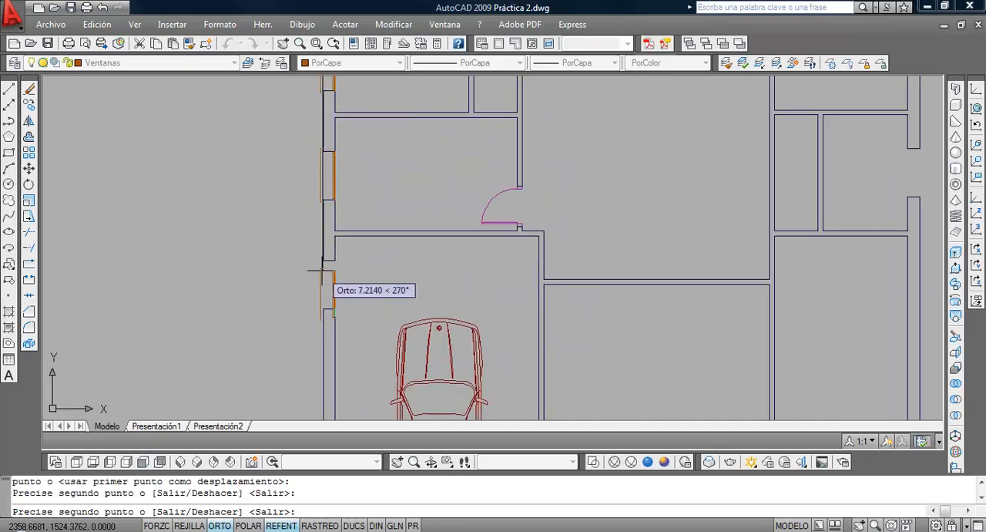
left_click(327, 264)
scroll(327, 264, "down", 3)
scroll(330, 243, "up", 2)
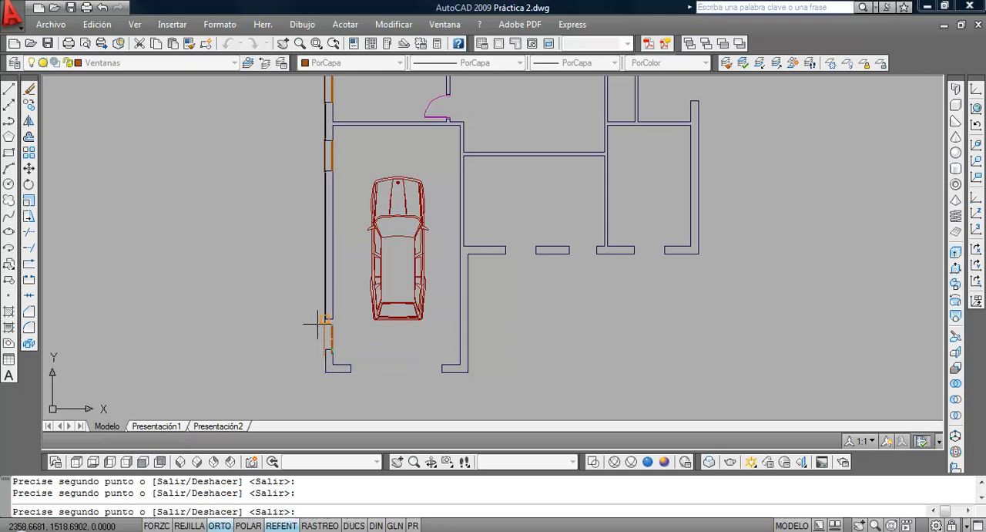
left_click(323, 323)
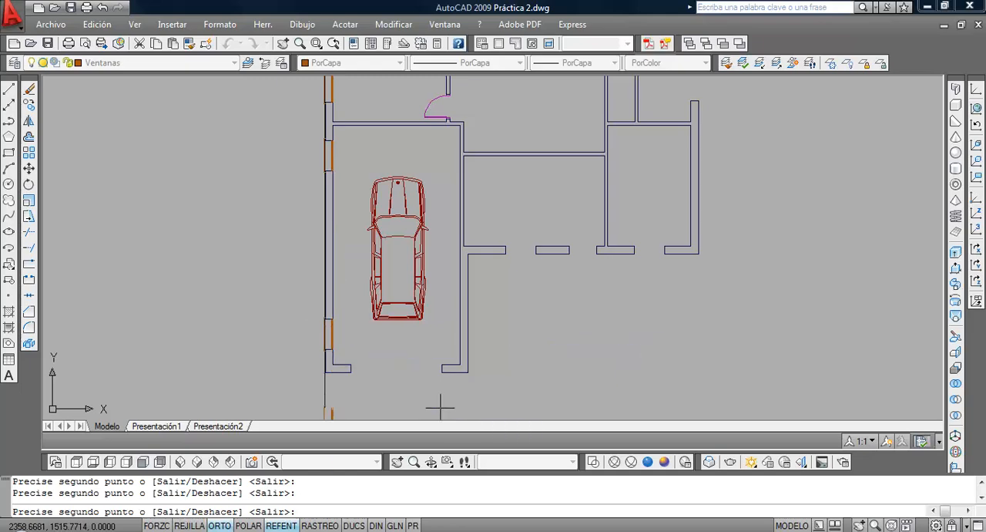
Turn Orto off, place another Ventana copy in the free area below the front wall and finish copying
left_click(219, 525)
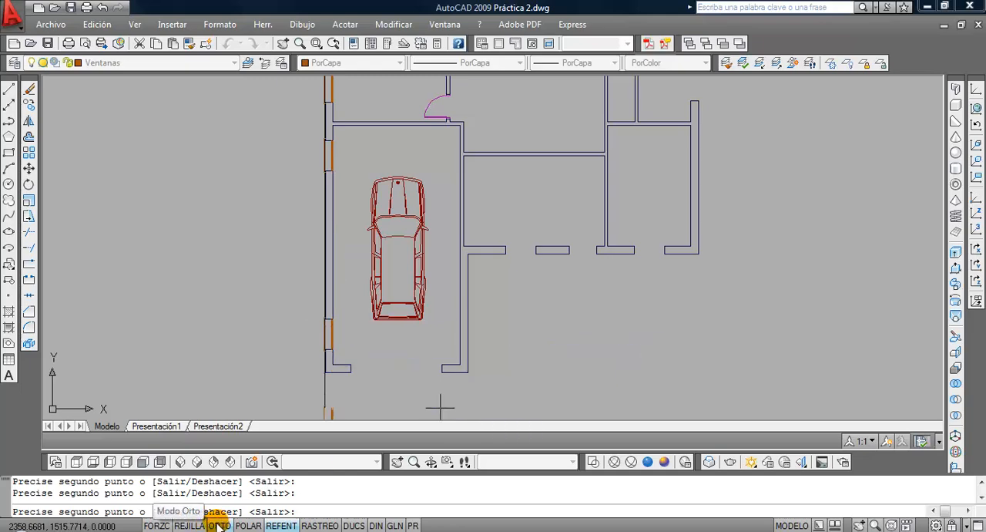
left_click(219, 525)
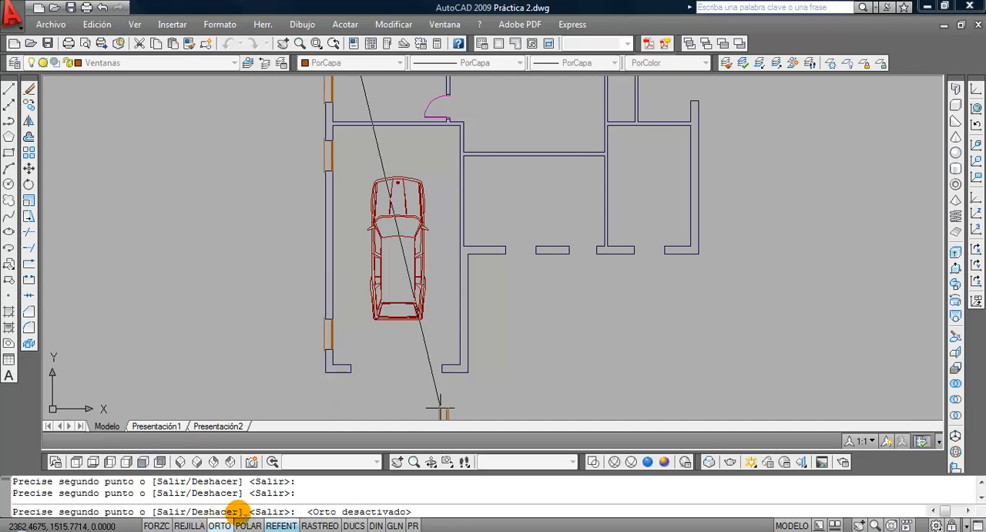
left_click(533, 299)
key("Return")
Rotate the loose Ventana copy 90° with Orto on so its sill faces the outside of the front wall
middle_click_drag(484, 370, 291, 326)
scroll(291, 326, "up", 3)
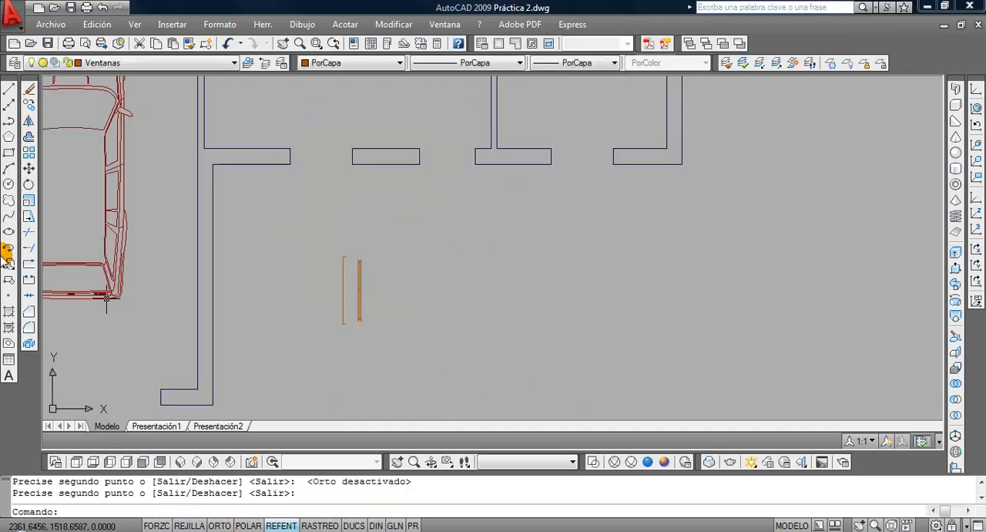
left_click(28, 184)
left_click(319, 231)
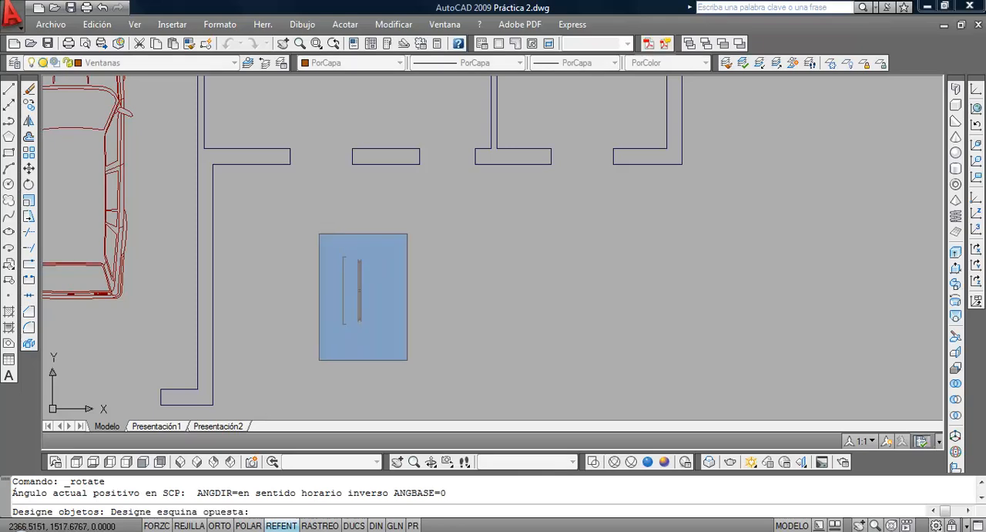
left_click(410, 361)
key("Return")
left_click(394, 287)
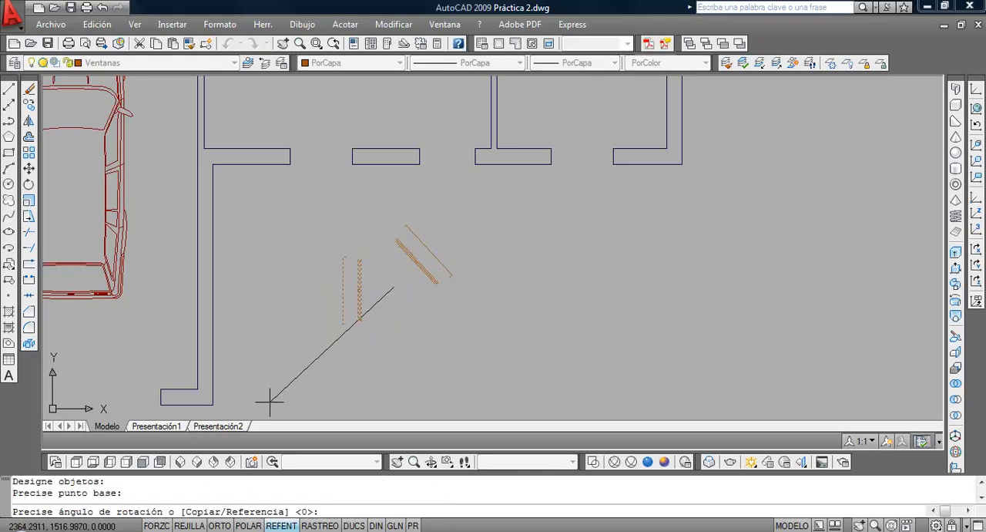
left_click(220, 526)
left_click(462, 215)
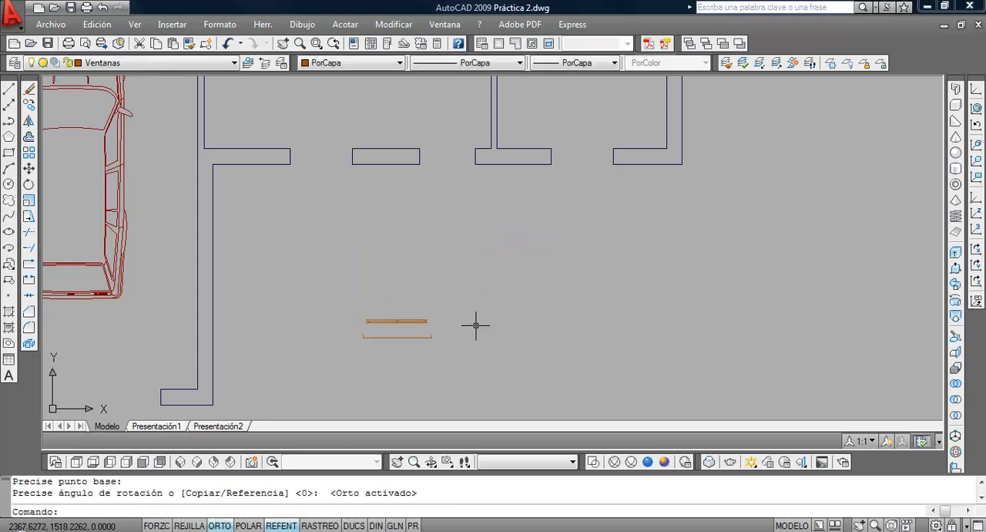
Move the rotated window by its inner frame corner to the inner corner of the front wall opening nearest the garage
left_click(28, 185)
left_click(28, 168)
left_click(370, 321)
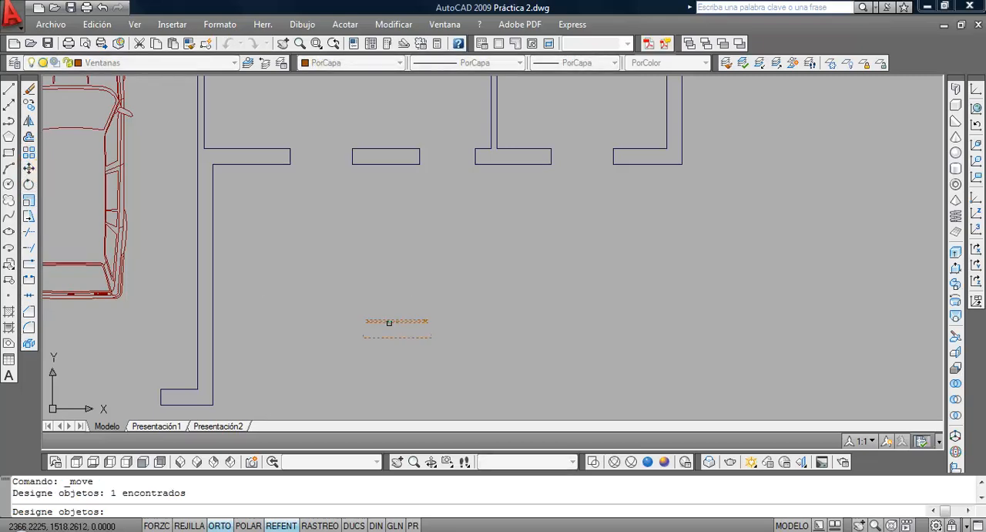
key("Return")
scroll(357, 324, "up", 3)
left_click(377, 312)
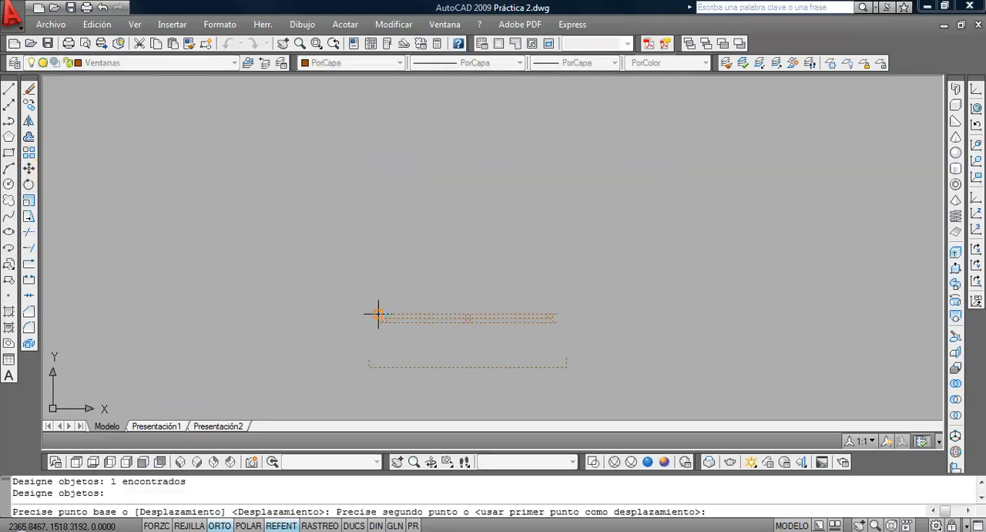
scroll(377, 312, "down", 3)
middle_click_drag(323, 249, 329, 363)
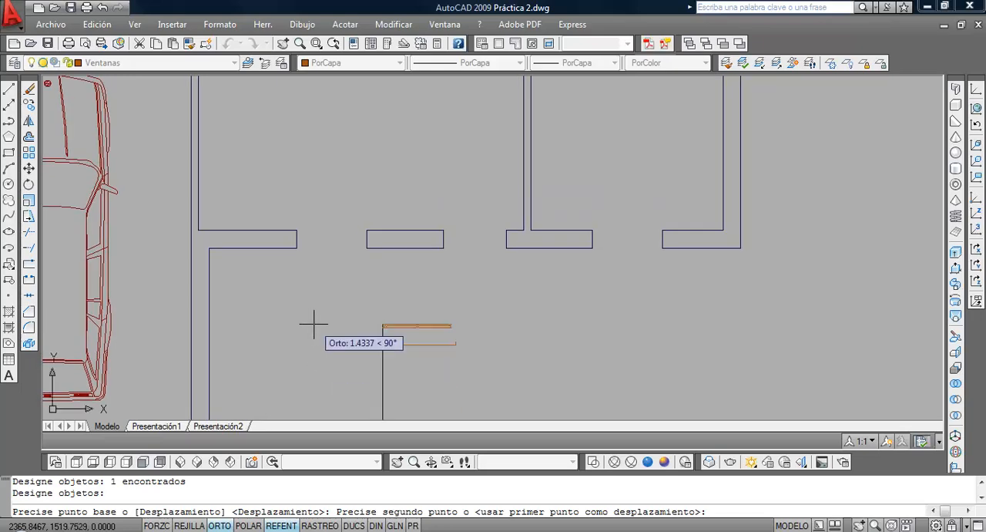
left_click(297, 230)
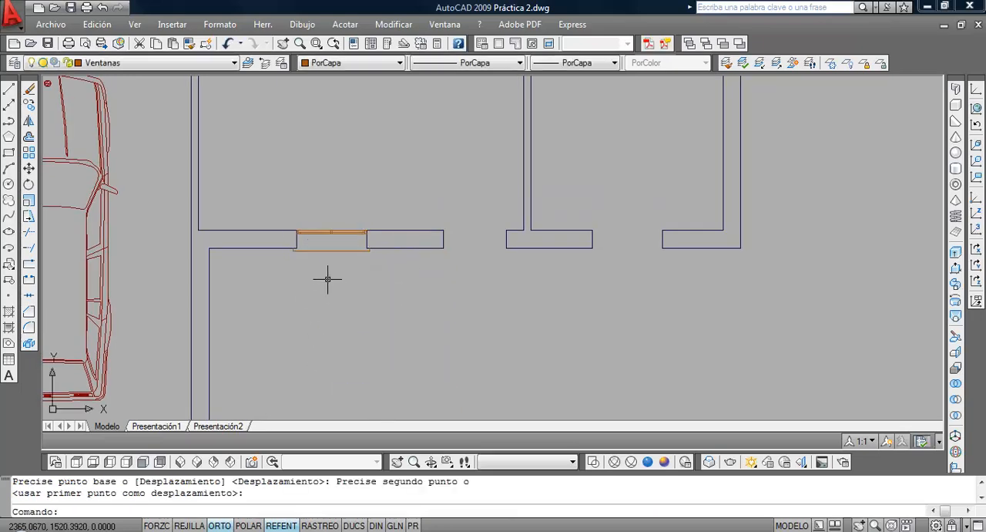
Copy the front wall window into the remaining window opening of the room at the right end of that wall
left_click(333, 270)
left_click(310, 214)
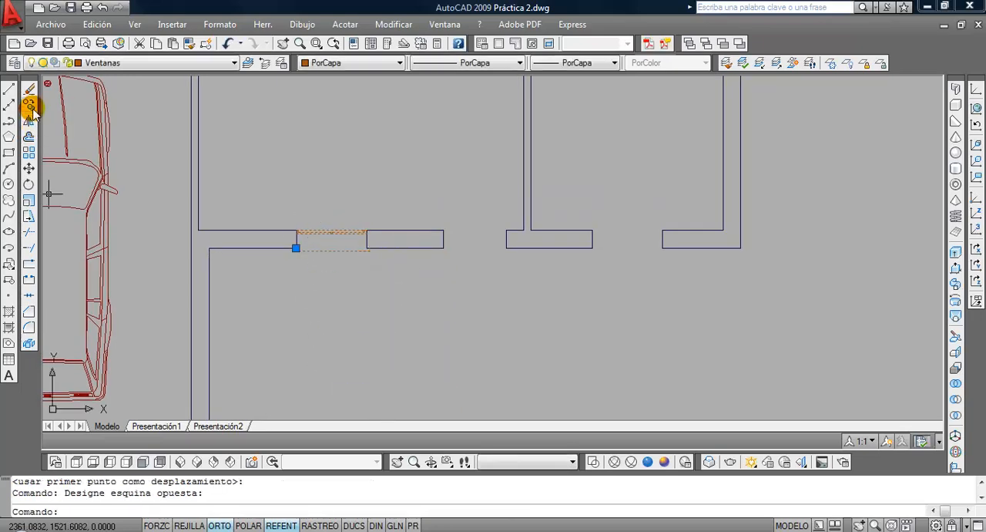
left_click(30, 106)
left_click(271, 229)
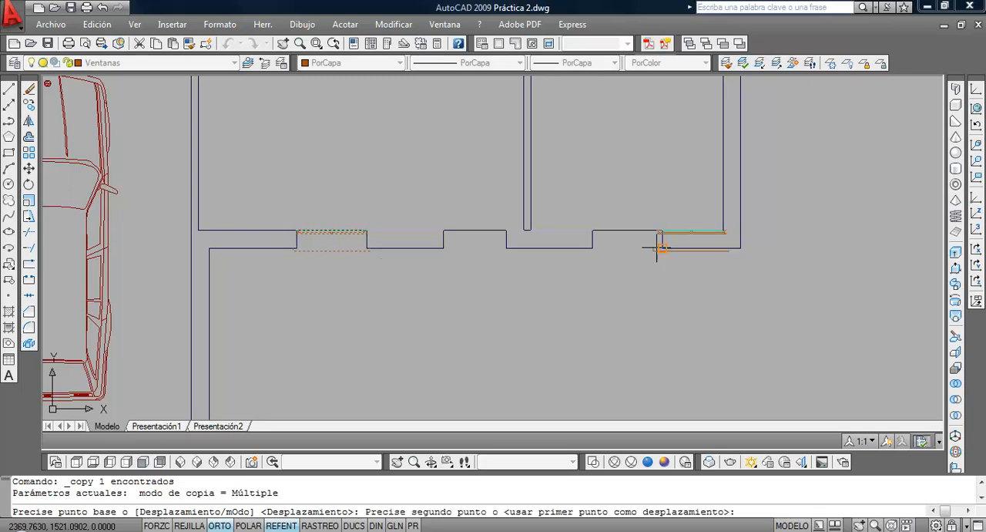
left_click(594, 231)
key("Return")
Examine the placed windows, the existing interior door and the entrance opening in the front wall
scroll(598, 283, "down", 4)
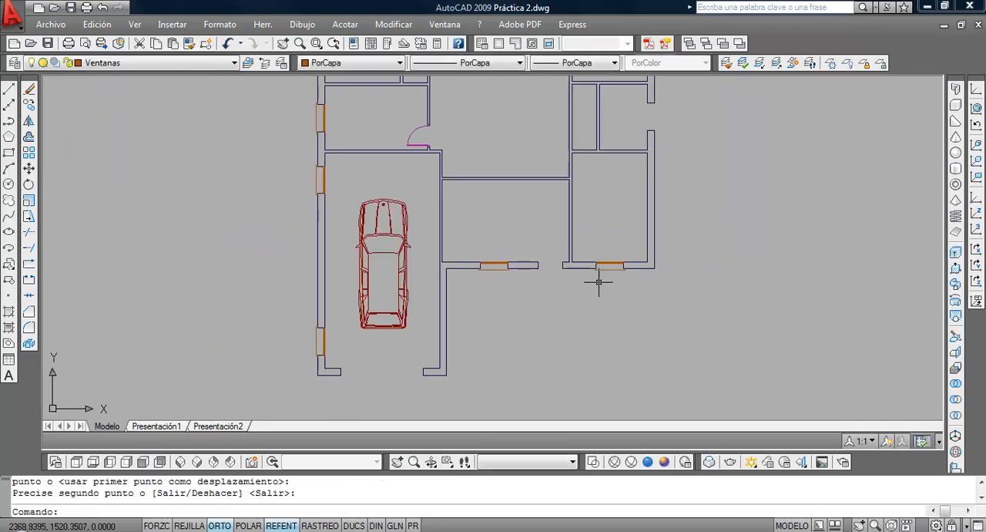
middle_click_drag(609, 245, 561, 352)
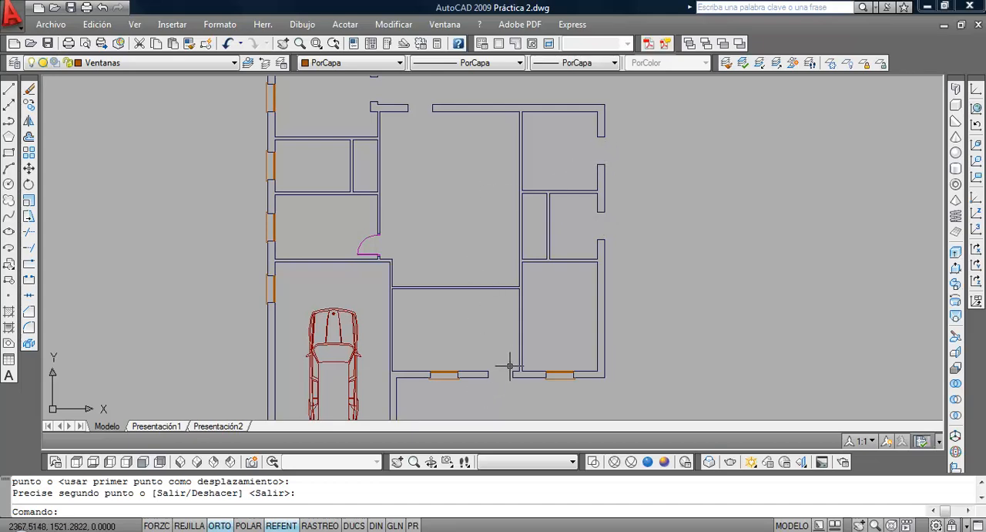
scroll(513, 357, "up", 2)
scroll(513, 357, "down", 2)
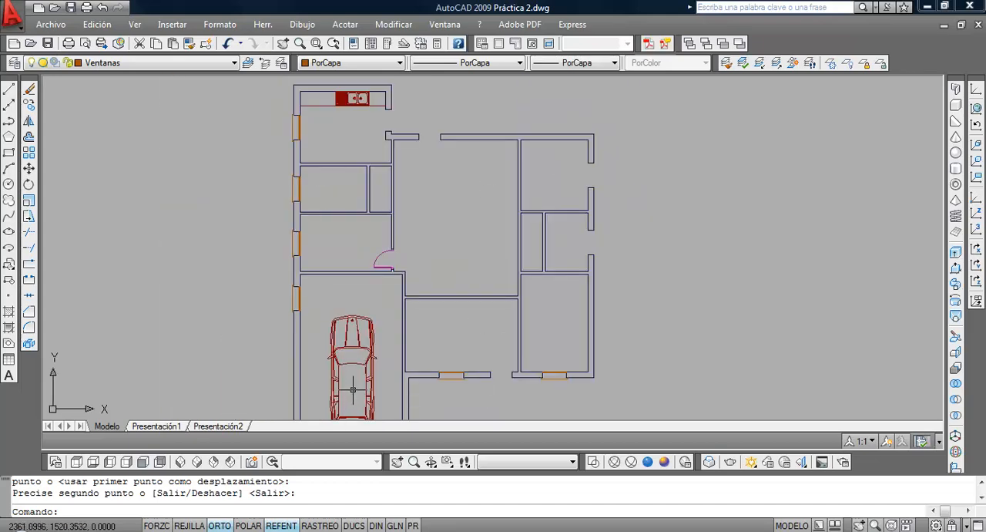
scroll(376, 267, "up", 8)
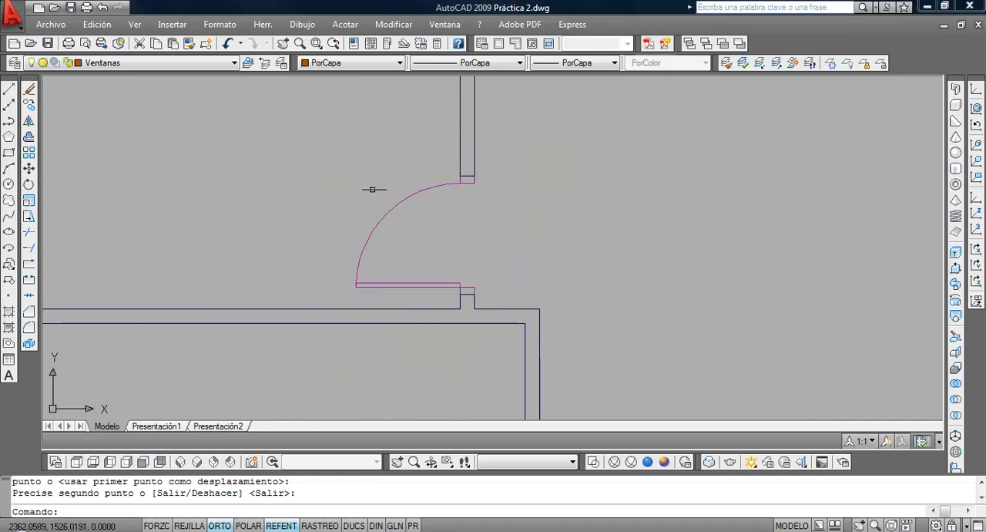
scroll(447, 293, "down", 6)
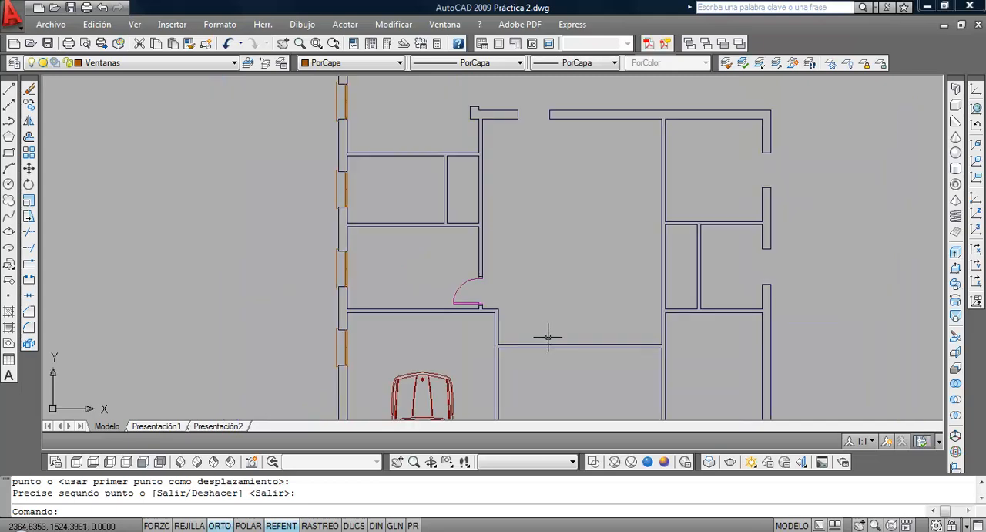
middle_click_drag(548, 337, 416, 255)
scroll(421, 292, "up", 5)
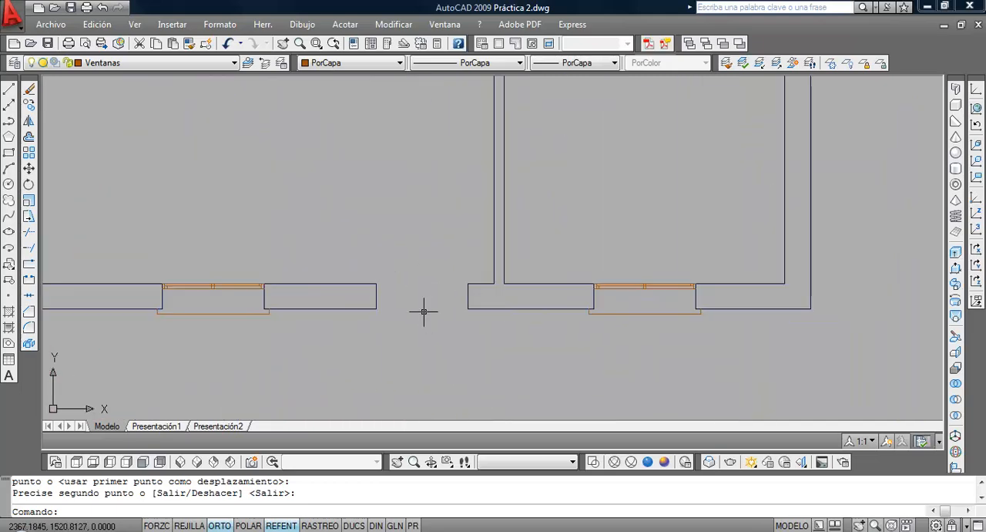
scroll(387, 314, "up", 2)
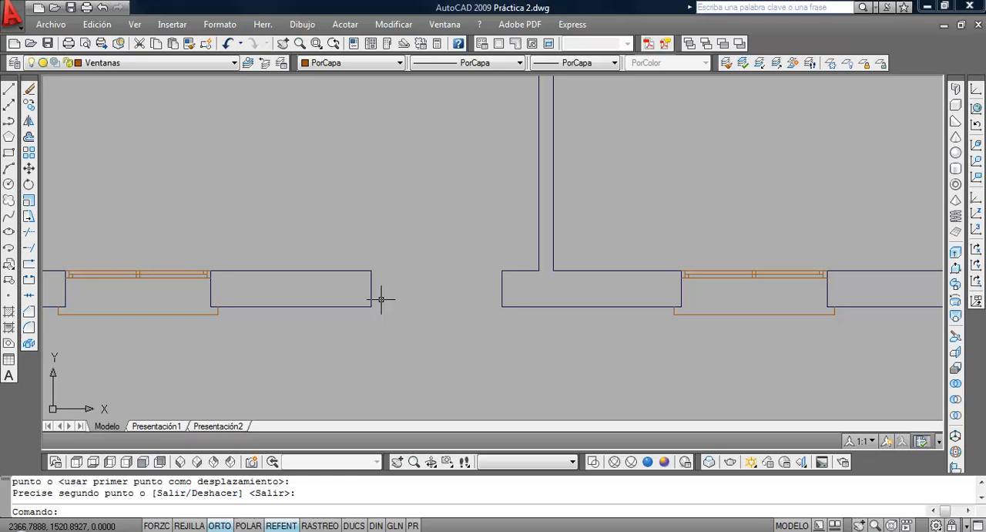
Make layer 0 the current layer and check the jambs of the existing interior door
left_click(168, 67)
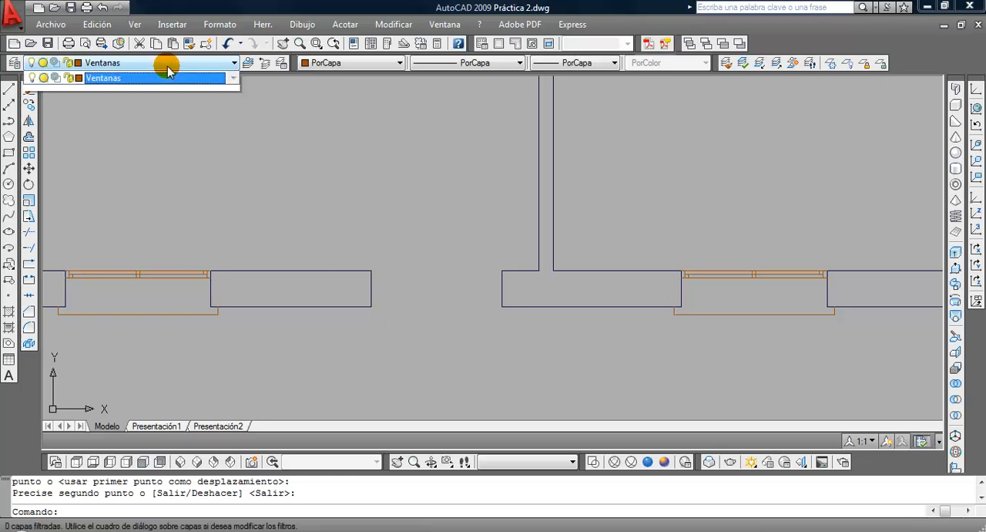
left_click(165, 77)
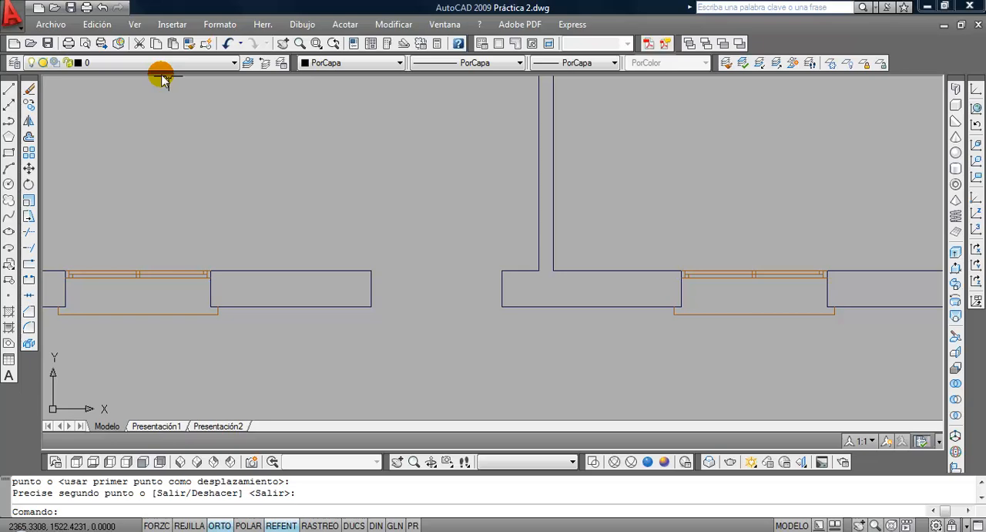
scroll(314, 221, "down", 3)
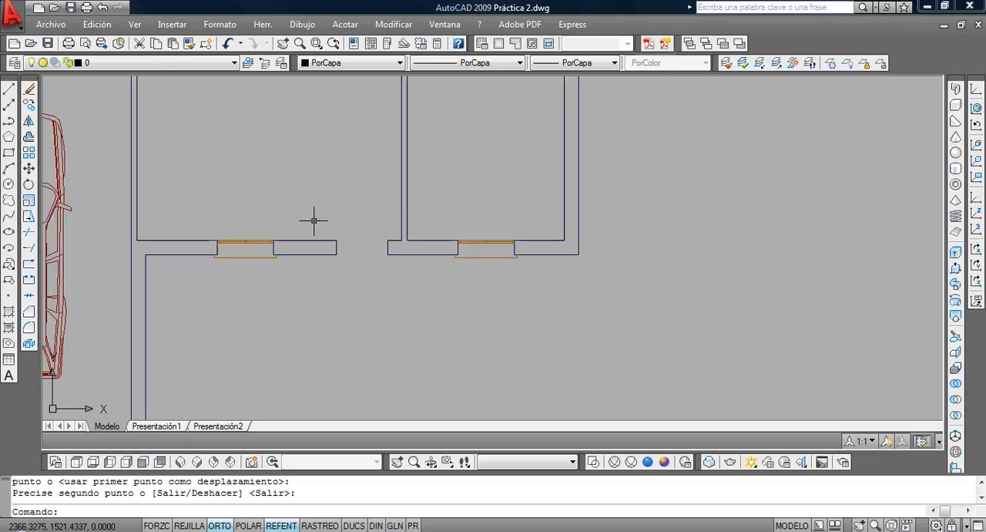
middle_click_drag(331, 240, 307, 293)
scroll(181, 121, "down", 2)
scroll(157, 101, "up", 5)
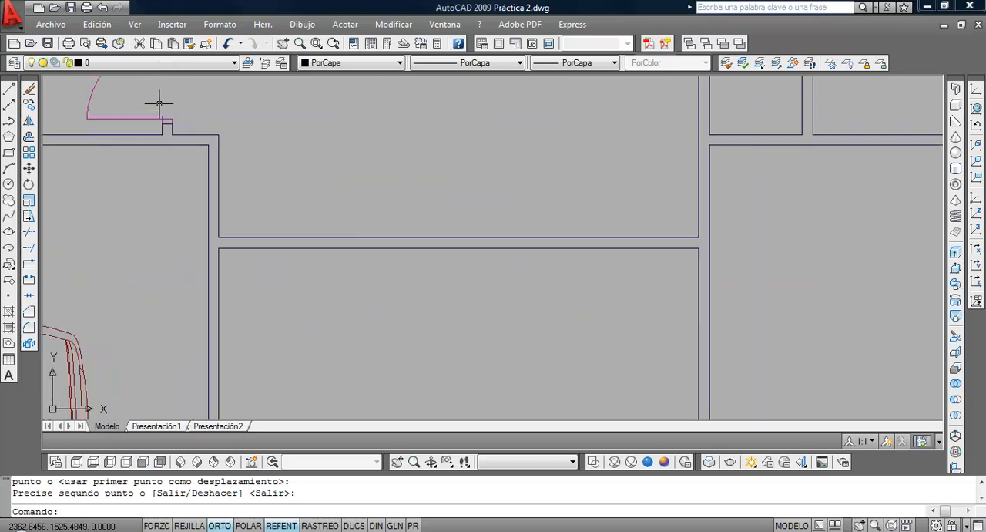
scroll(309, 229, "down", 2)
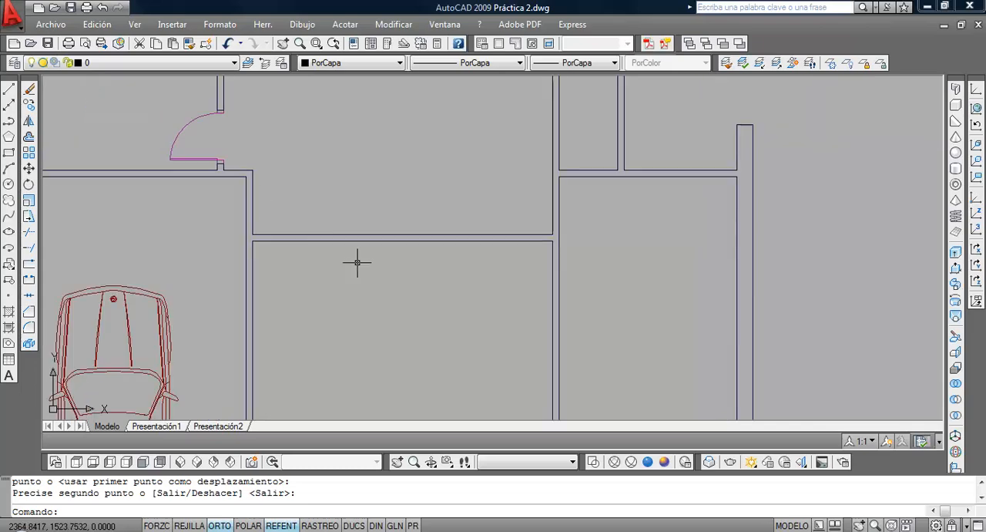
Draw a door jamb 0.05 wide and 0.1 deep with lines from the inner corner of the entrance opening's left wall end
middle_click_drag(410, 305, 238, 181)
scroll(232, 198, "down", 4)
scroll(247, 238, "up", 4)
scroll(282, 240, "up", 3)
middle_click_drag(315, 244, 213, 216)
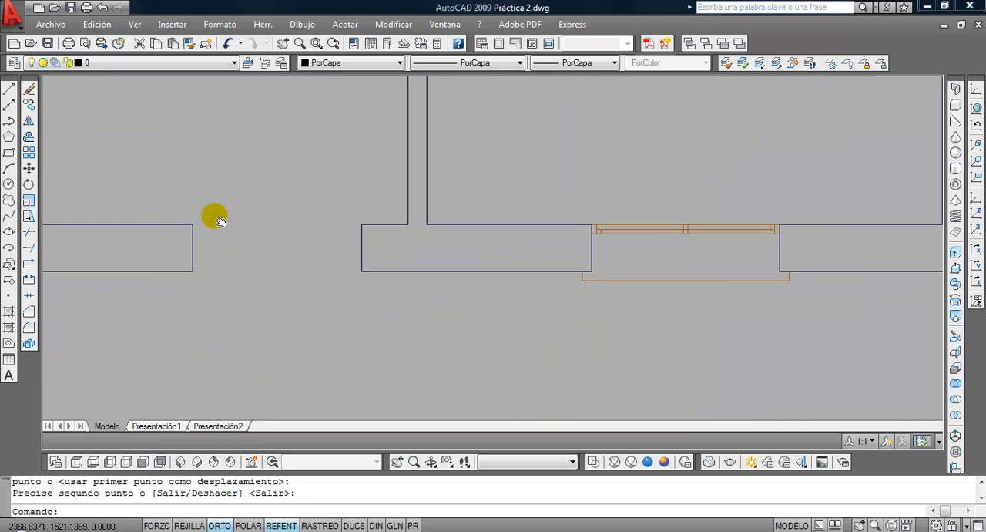
scroll(225, 216, "up", 2)
left_click(8, 91)
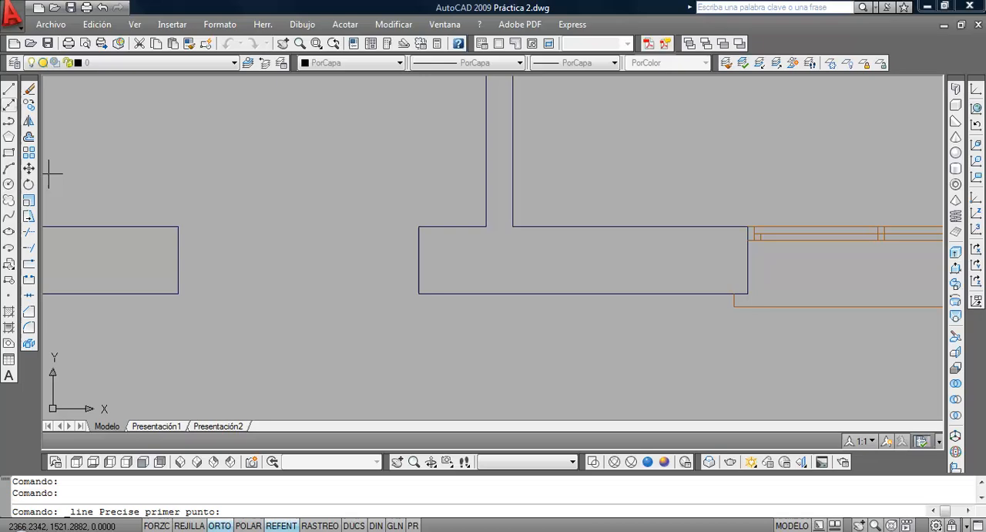
left_click(178, 227)
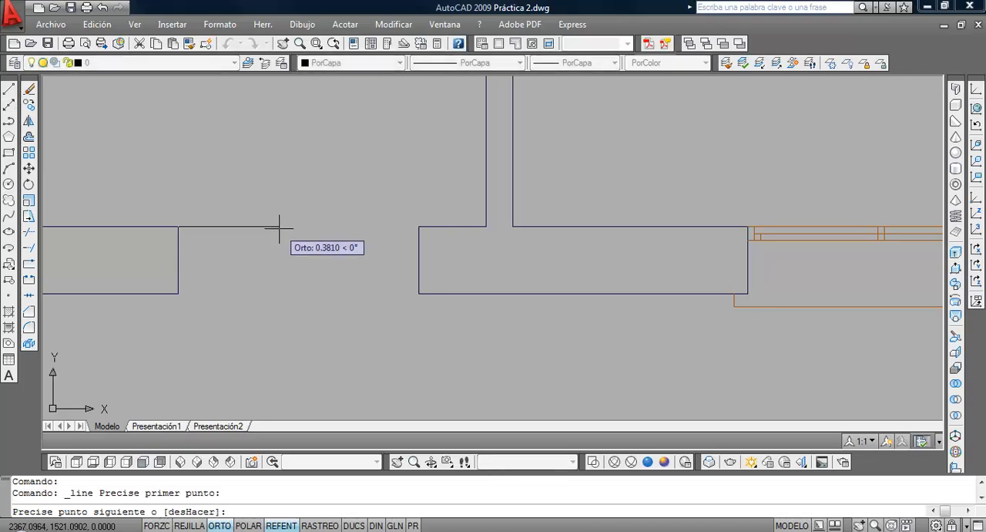
key("Return")
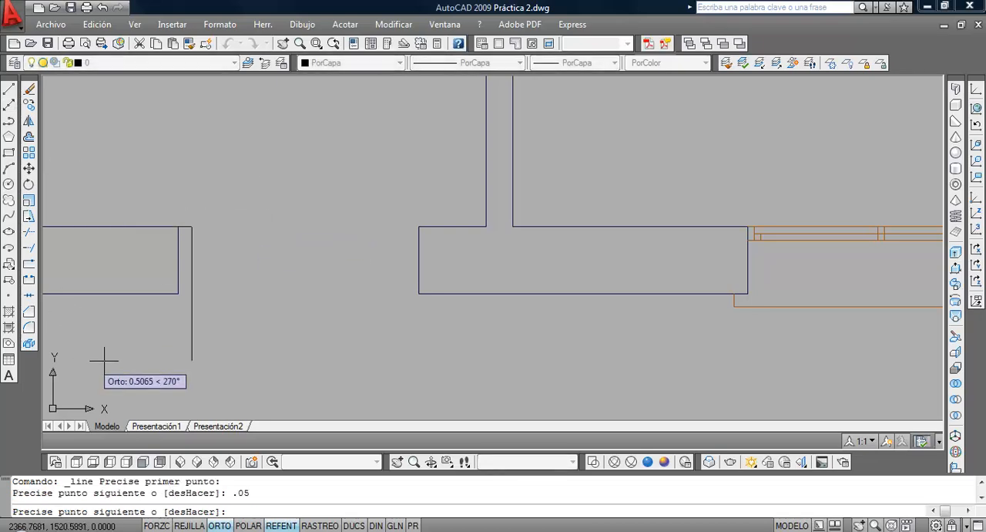
type(".1")
key("Return")
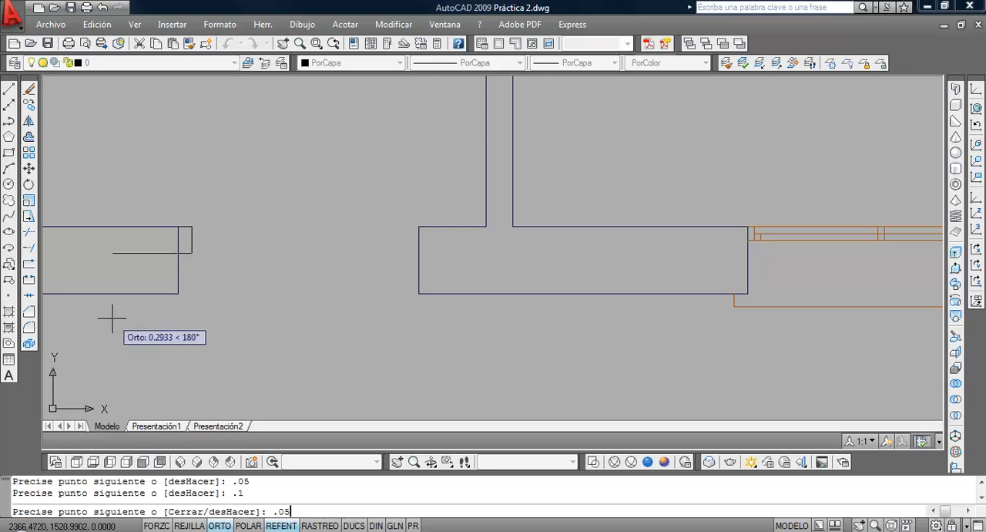
key("Return")
key("Return")
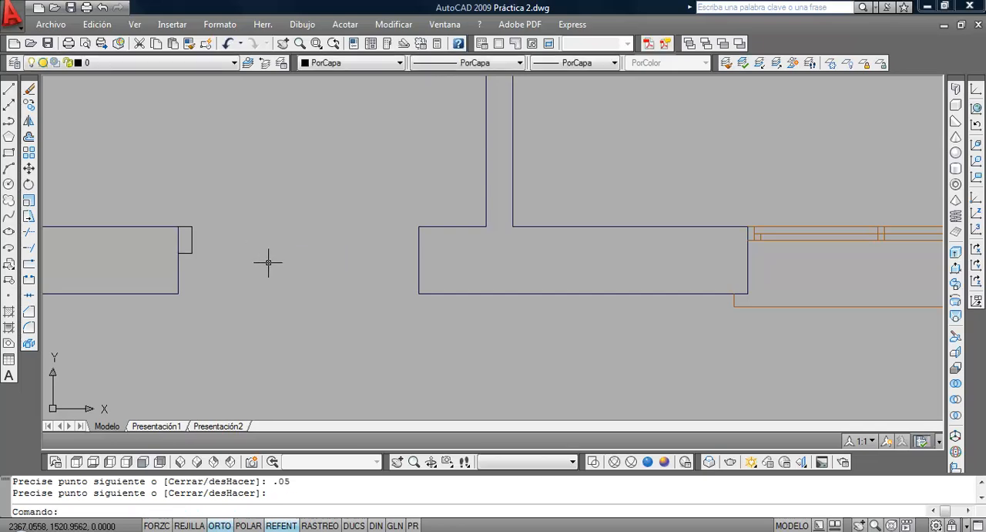
Mirror the jamb to the other side of the entrance opening about a vertical axis through its midpoint, keeping the original
scroll(280, 262, "down", 5)
scroll(277, 266, "up", 2)
middle_click_drag(279, 265, 286, 287)
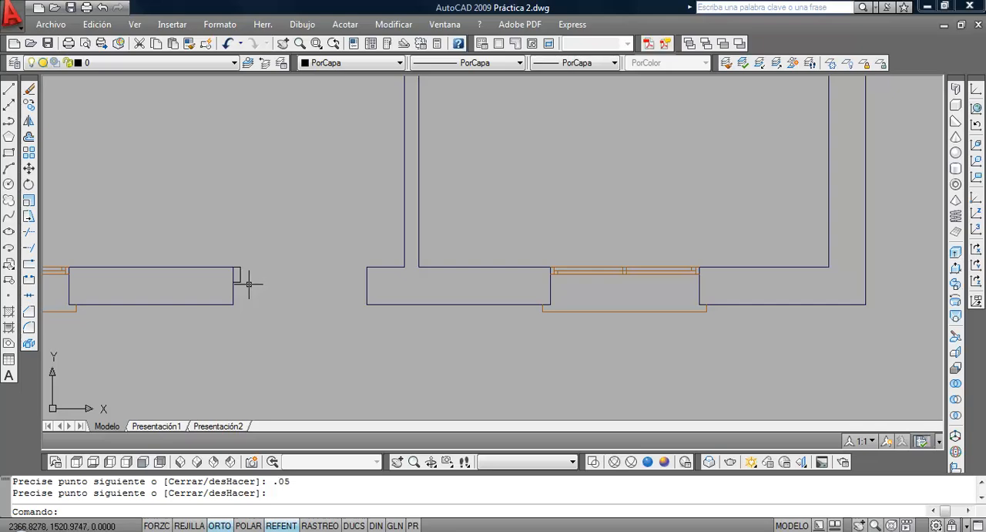
left_click(29, 121)
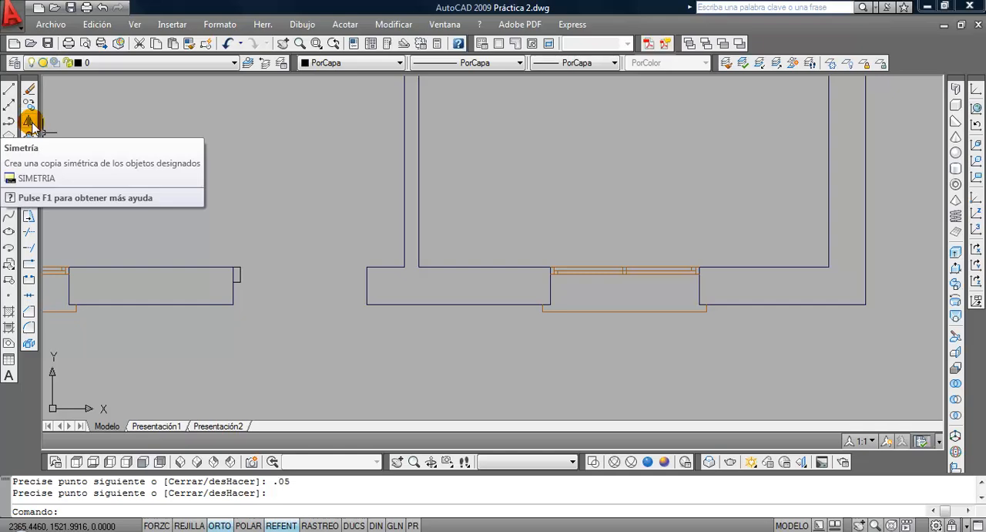
left_click(29, 122)
scroll(264, 281, "up", 2)
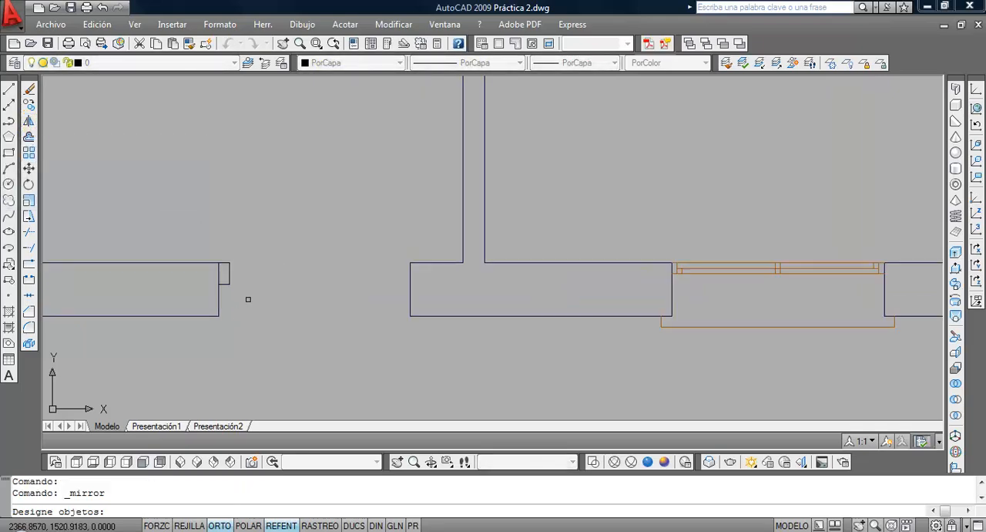
left_click(248, 301)
left_click(224, 235)
key("Return")
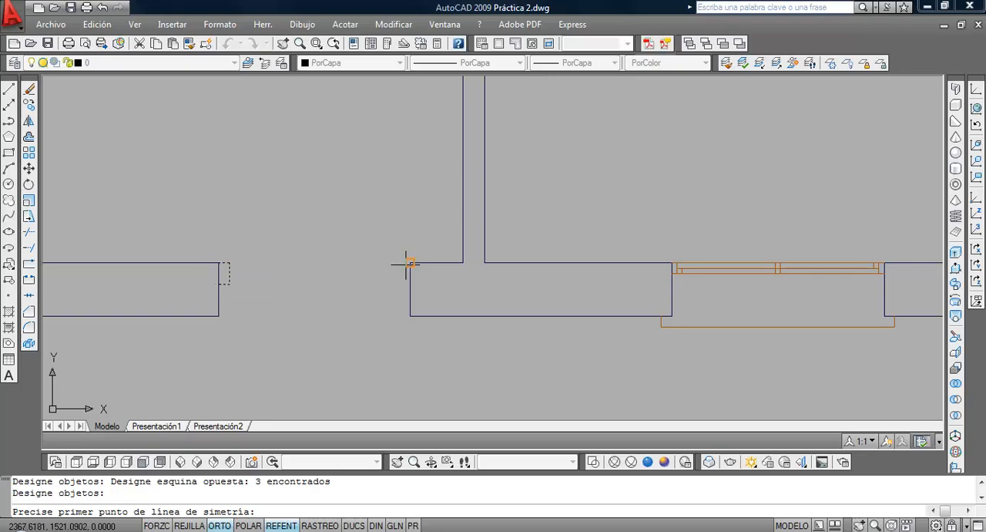
right_click(298, 302, "shift")
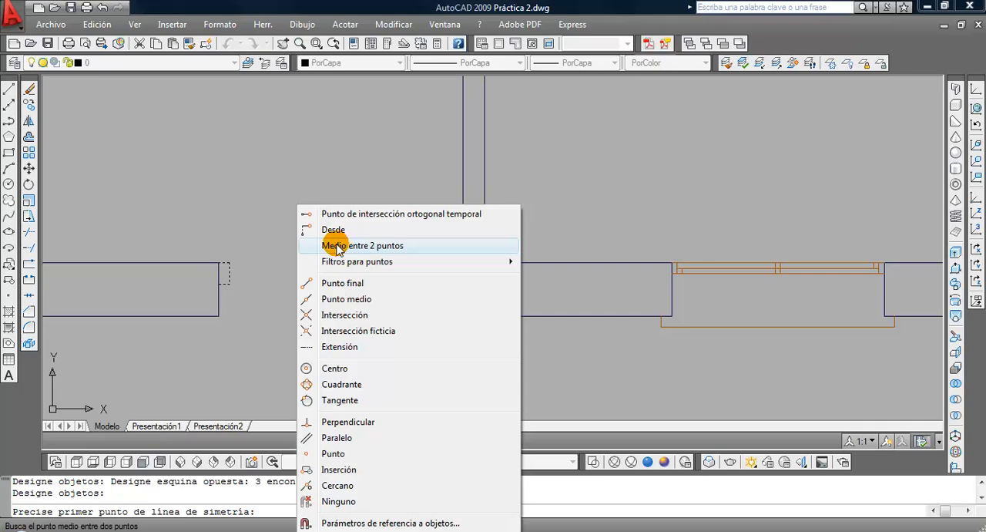
left_click(336, 246)
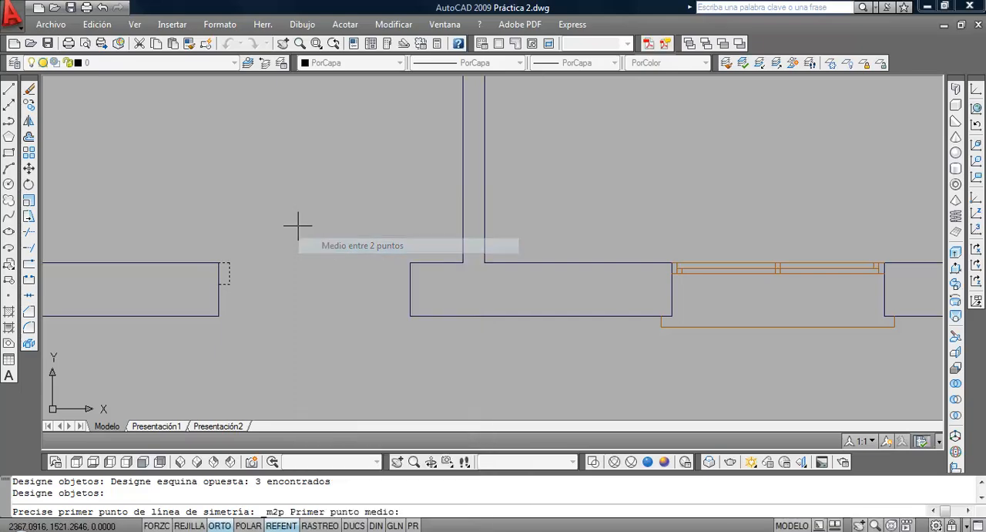
left_click(219, 262)
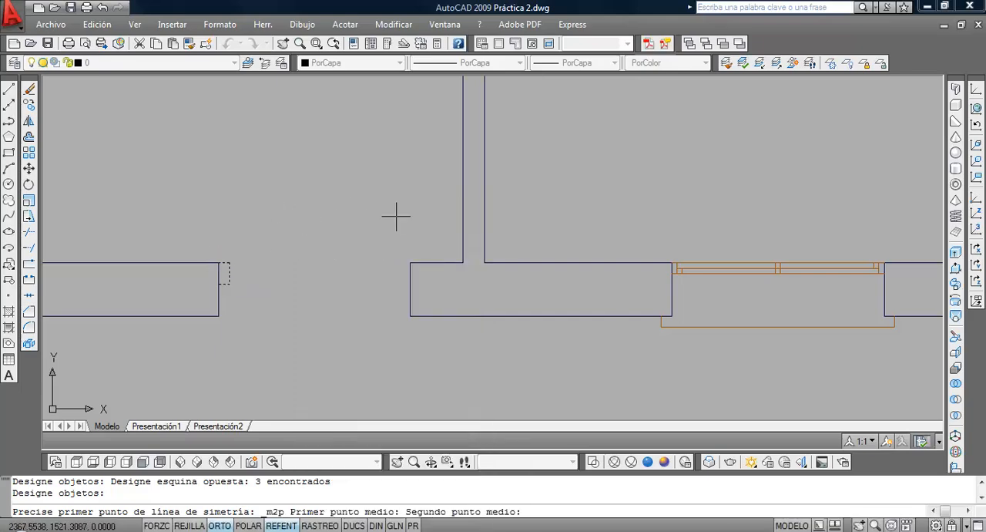
left_click(410, 262)
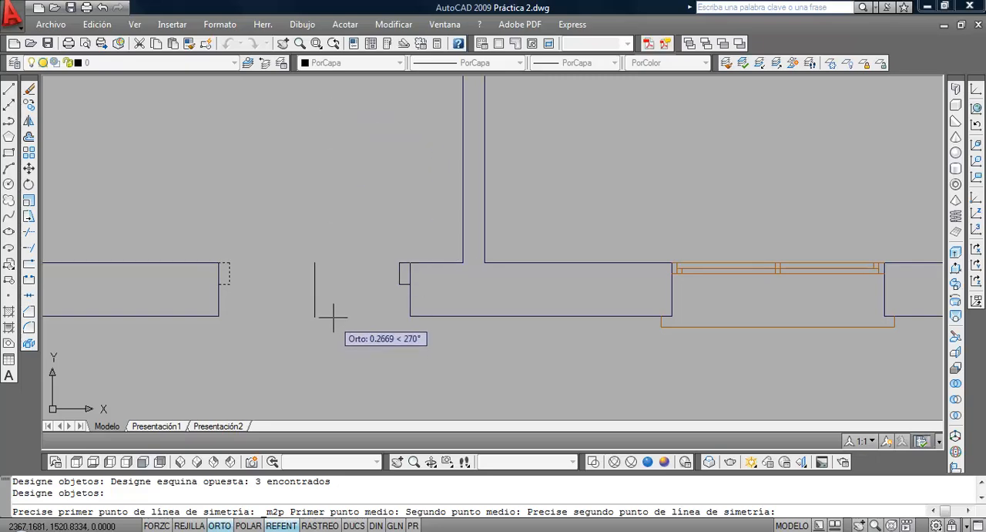
scroll(322, 281, "down", 2)
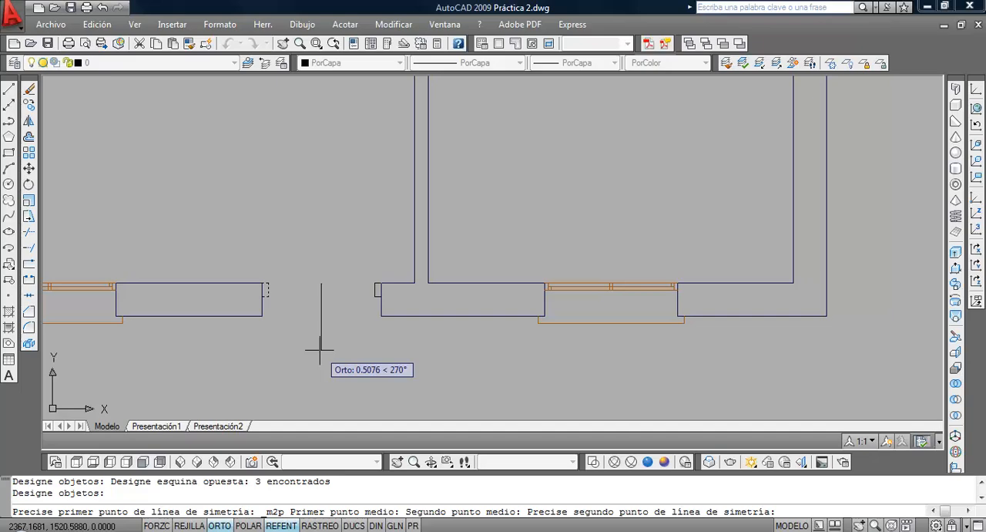
left_click(319, 349)
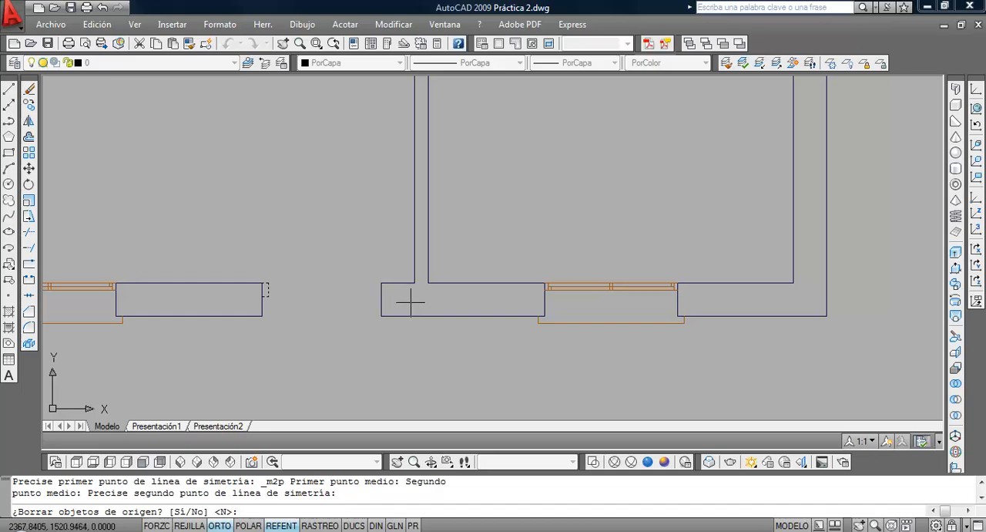
key("Return")
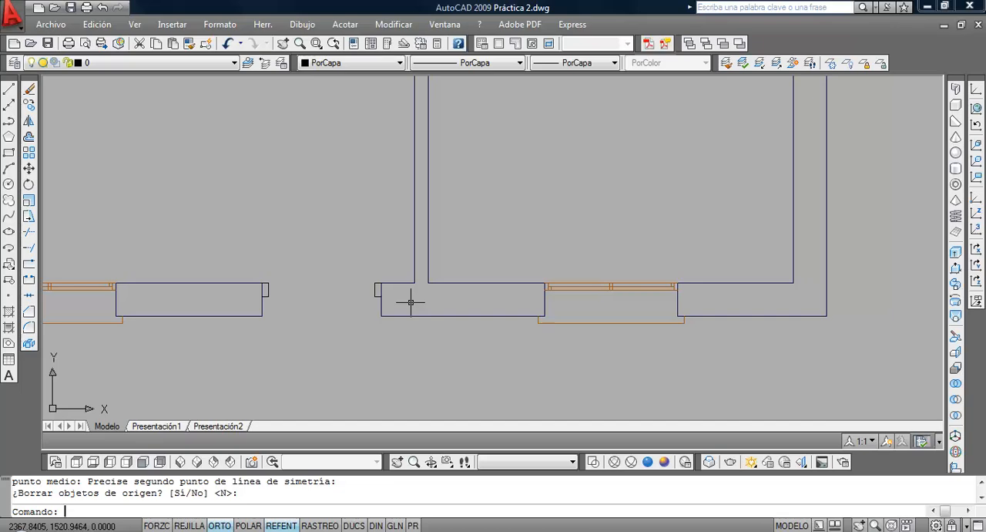
Draw a line across the entrance opening between the inner corners of the two jambs
scroll(311, 273, "up", 1)
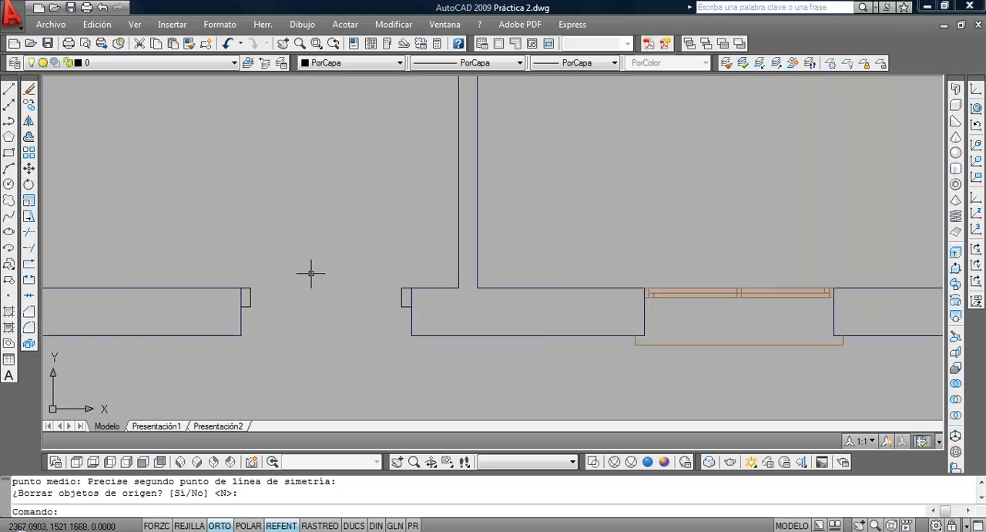
scroll(311, 274, "up", 1)
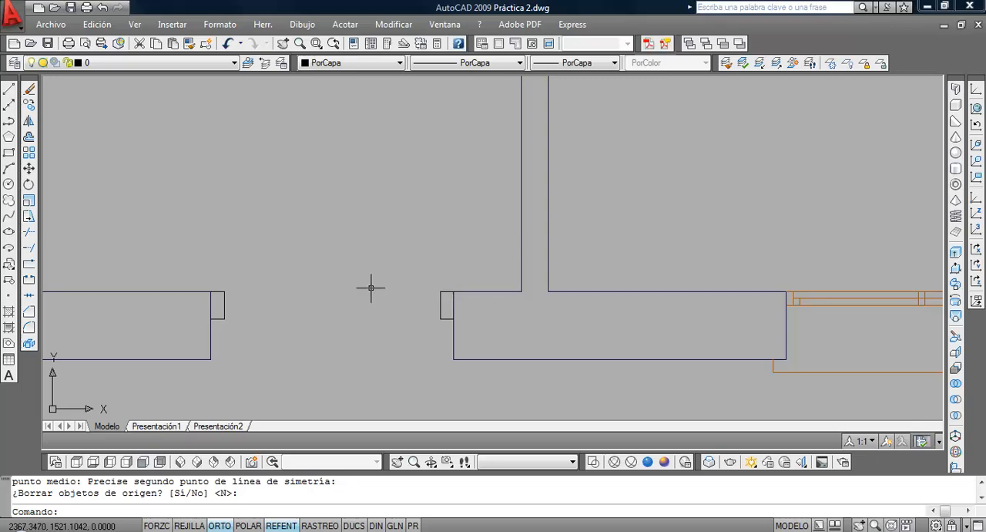
left_click(9, 88)
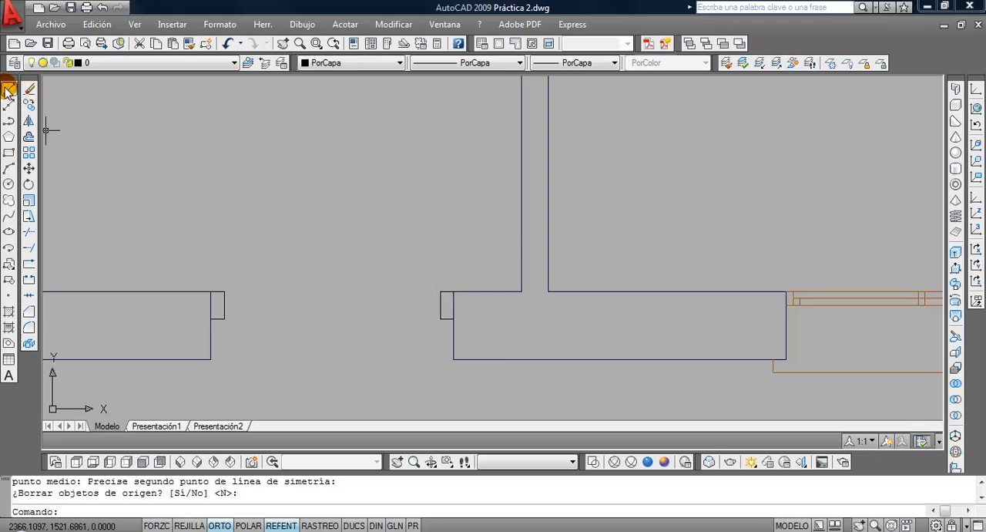
left_click(439, 291)
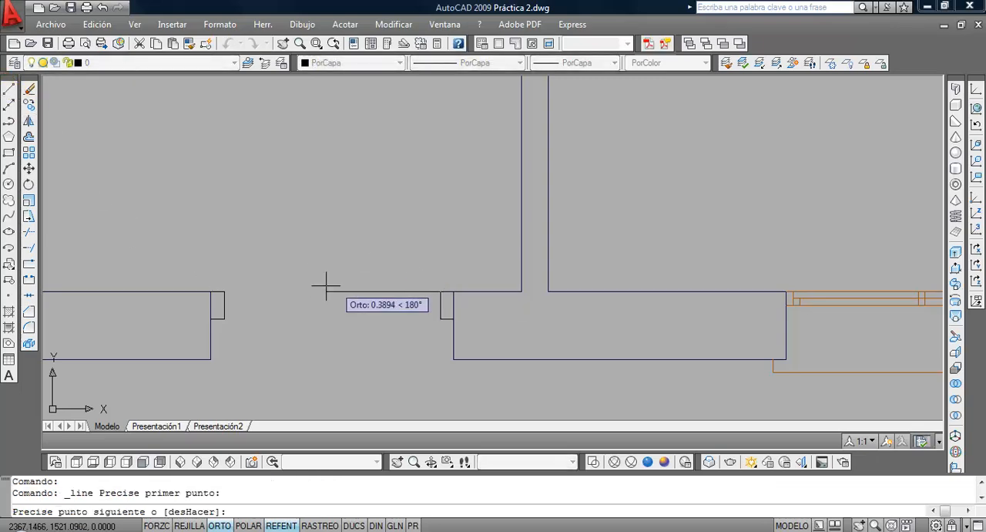
left_click(223, 291)
key("Return")
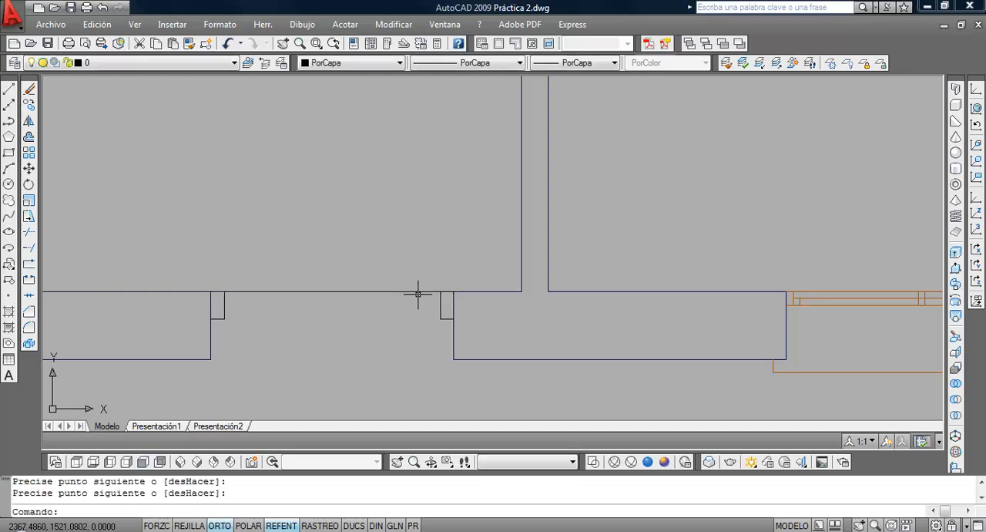
Rotate the line about the inner corner of the jamb beside the partition wall so it stands perpendicular to the front wall, into the dwelling
left_click(28, 184)
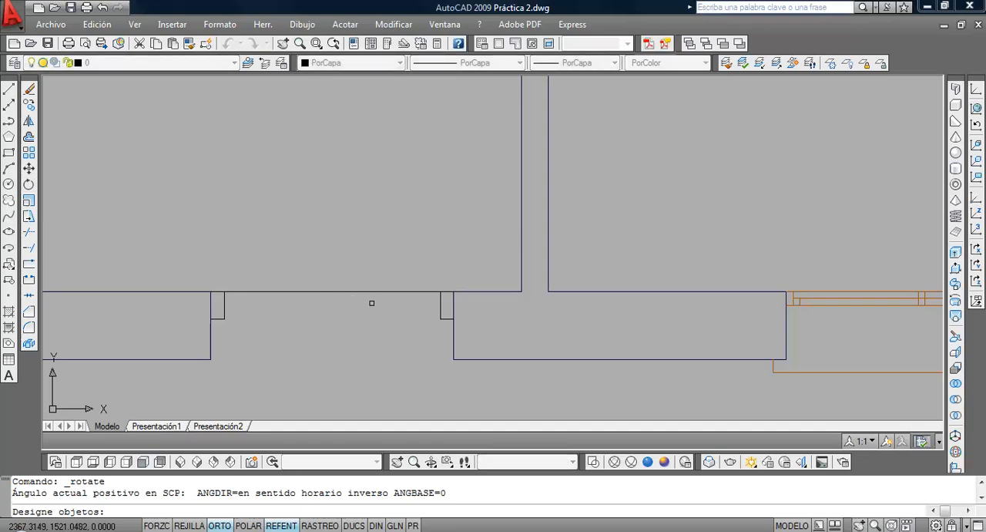
left_click(29, 186)
left_click(377, 310)
left_click(354, 280)
right_click(362, 281)
left_click(438, 288)
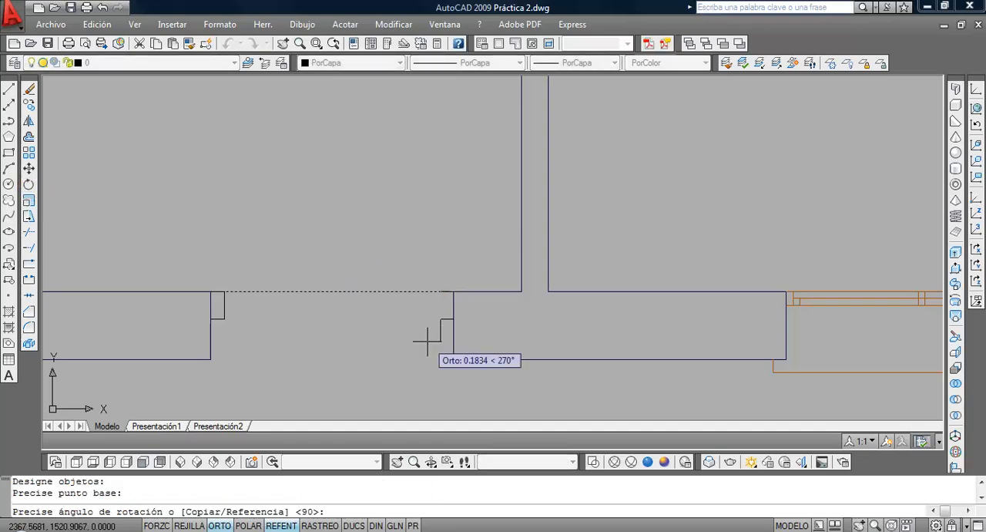
left_click(425, 376)
Offset the rotated door line 0.03 towards the opening to give the door leaf its thickness
scroll(383, 257, "down", 2)
middle_click_drag(381, 257, 363, 318)
scroll(348, 270, "up", 3)
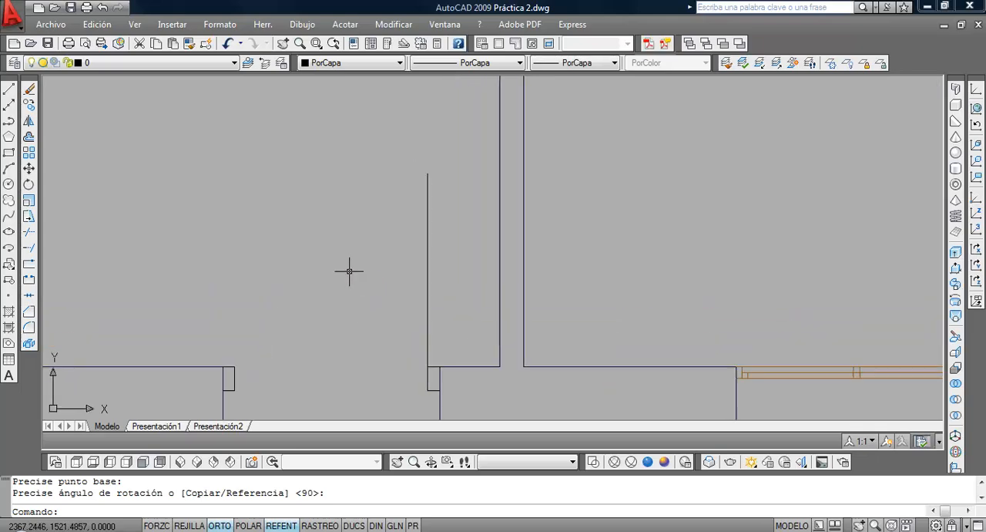
scroll(350, 269, "down", 4)
scroll(350, 268, "up", 3)
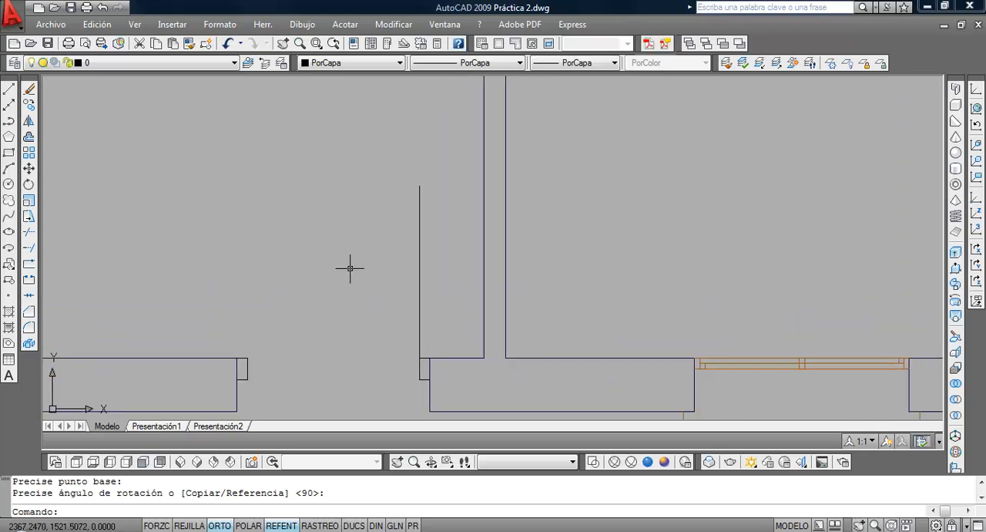
left_click(28, 137)
type(".03")
key("Return")
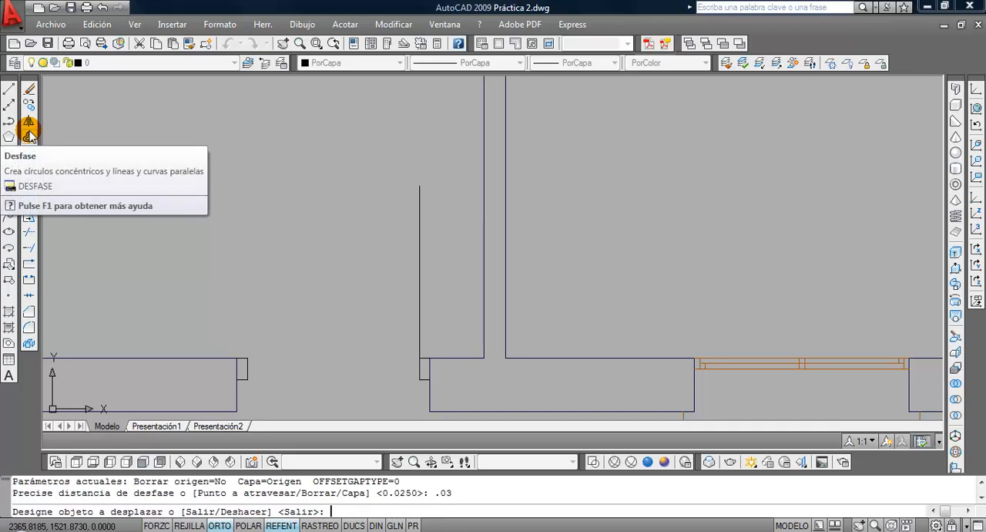
left_click(418, 269)
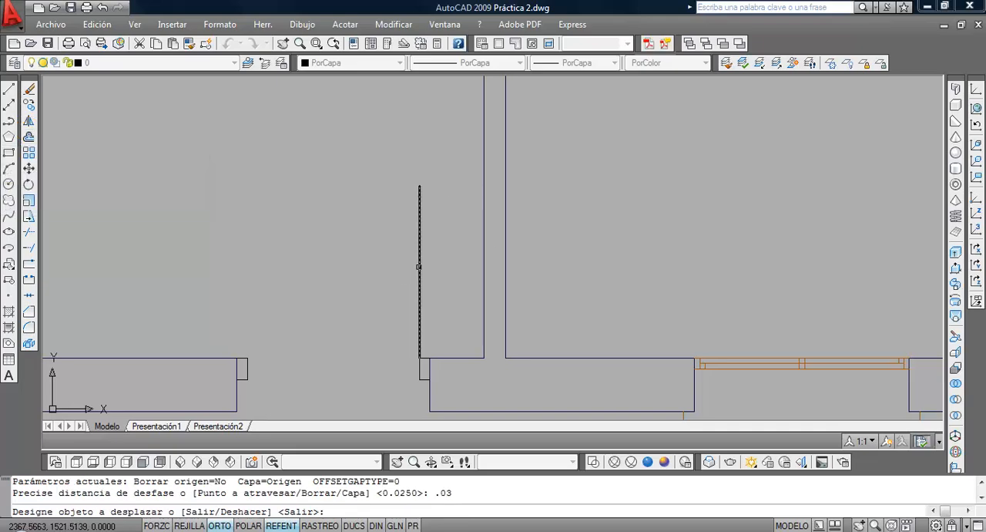
left_click(385, 266)
key("Return")
Close both ends of the entrance door leaf with short lines between its two long edges
left_click(8, 91)
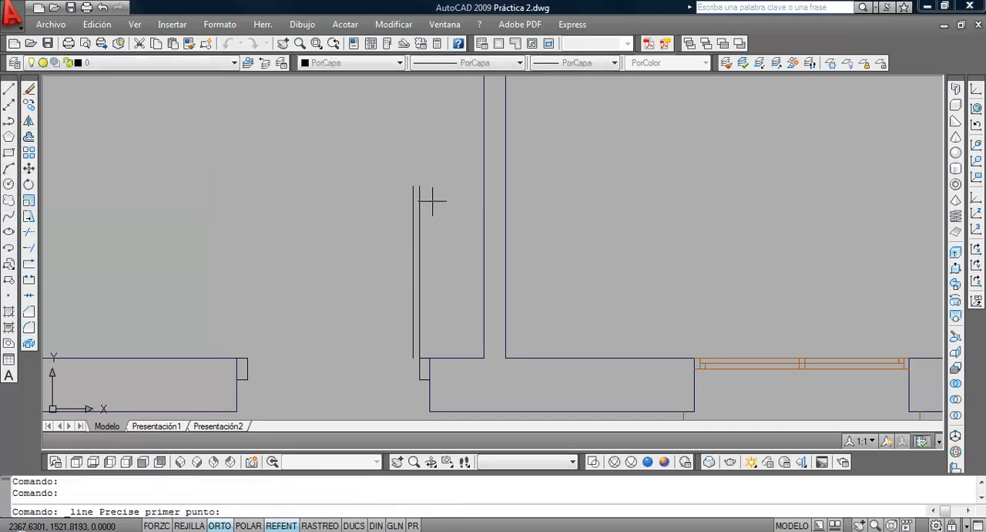
left_click(413, 187)
left_click(419, 186)
key("Return")
key("Return")
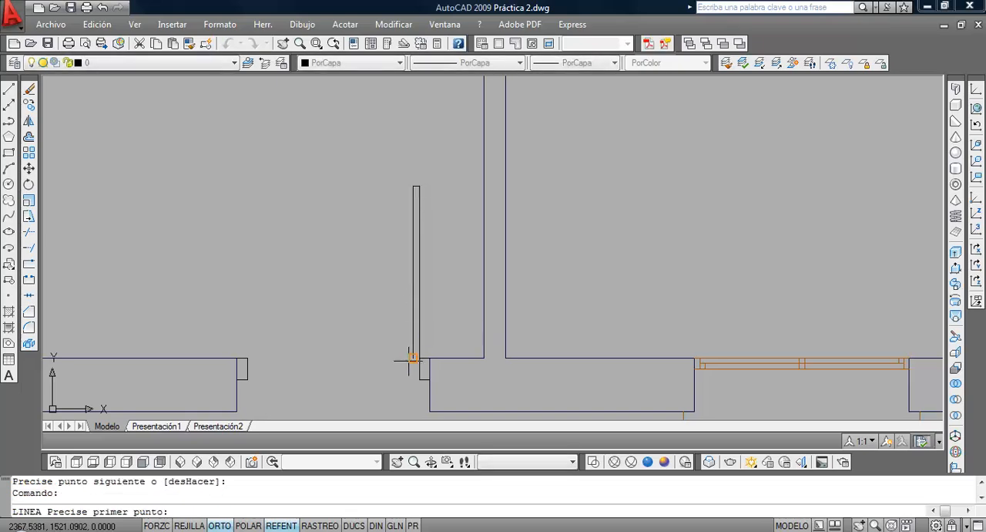
left_click(413, 358)
left_click(419, 357)
key("Return")
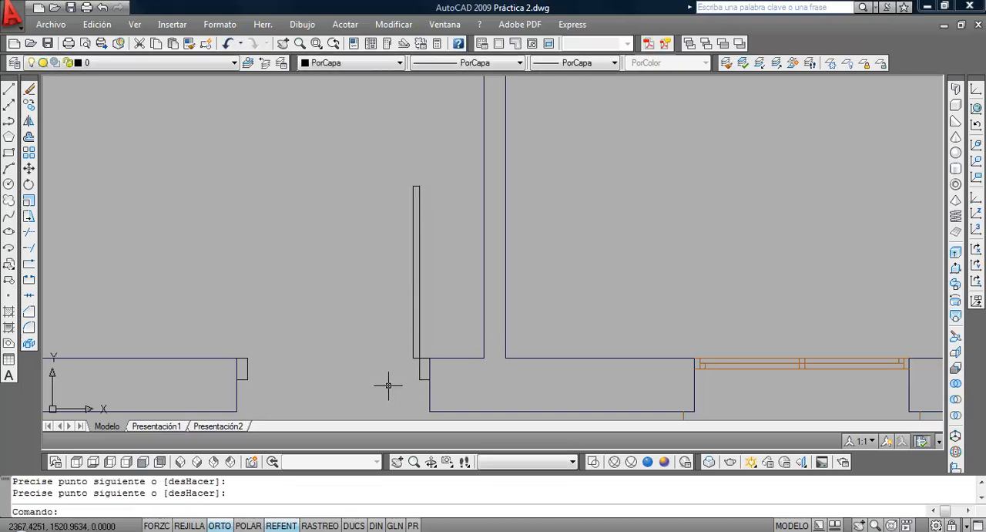
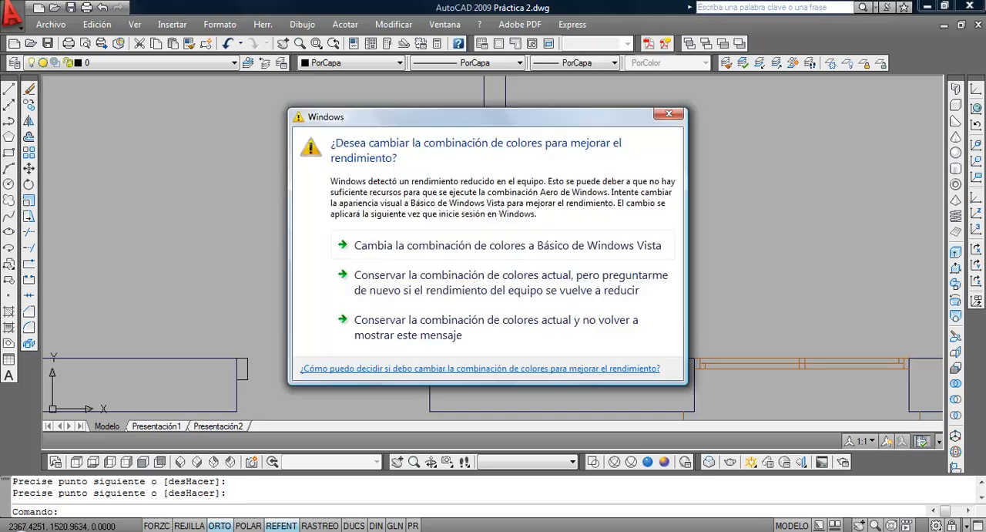
Dismiss the Windows colour scheme performance warning without changing the scheme
left_click(670, 112)
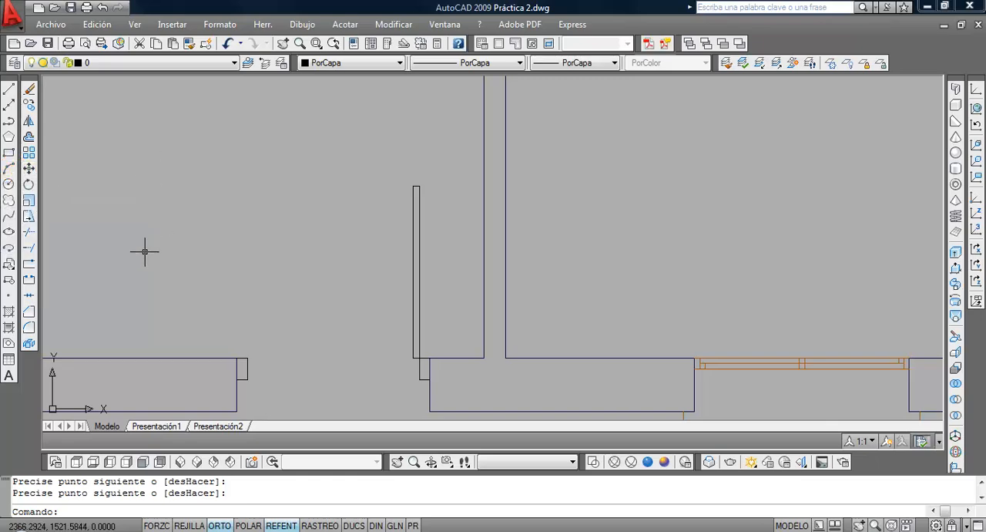
Draw a trial three-point arc in the empty room area beside the door leaf and erase it
left_click(11, 169)
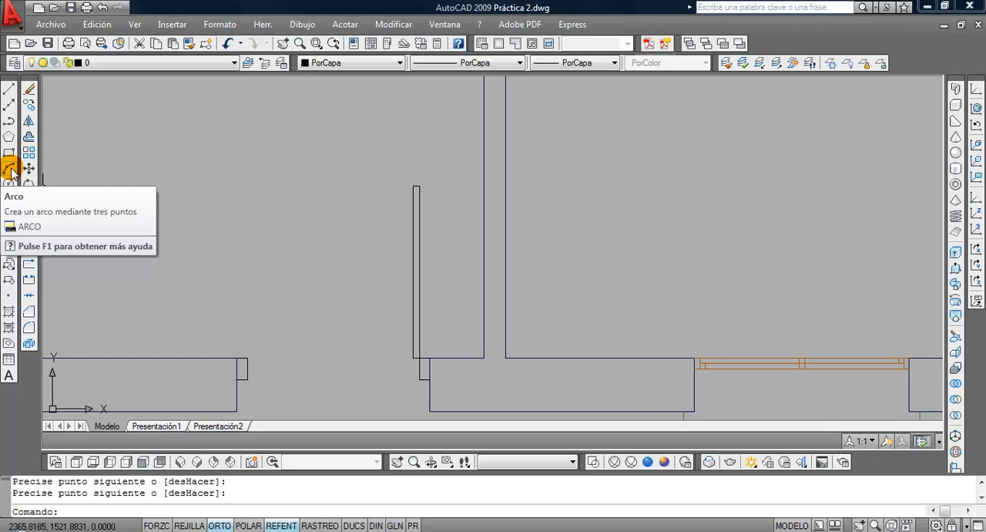
left_click(10, 168)
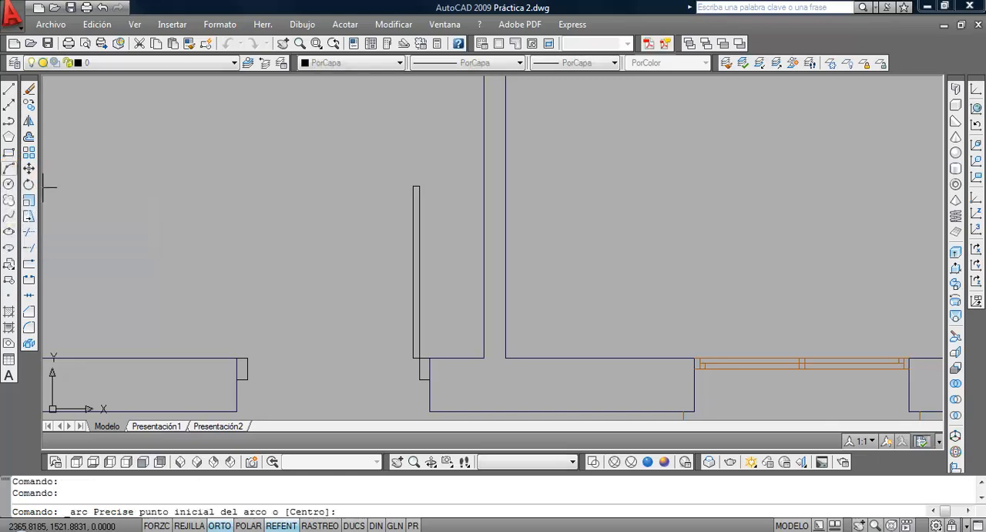
left_click(119, 207)
left_click(174, 131)
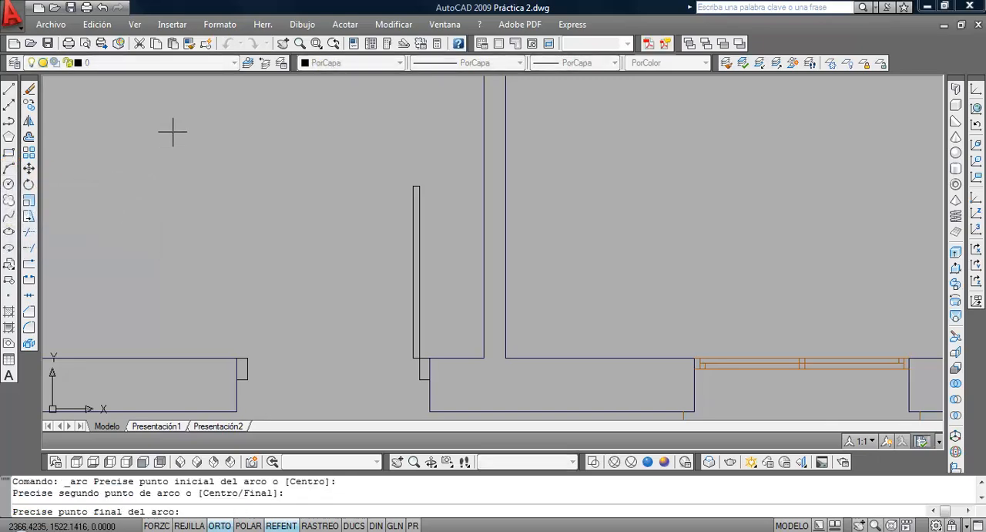
left_click(257, 131)
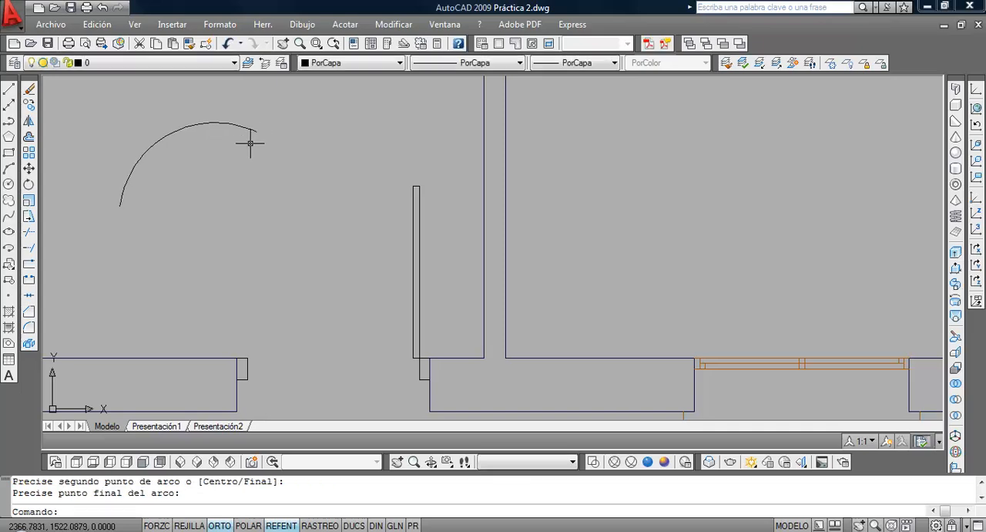
left_click(202, 228)
left_click(128, 142)
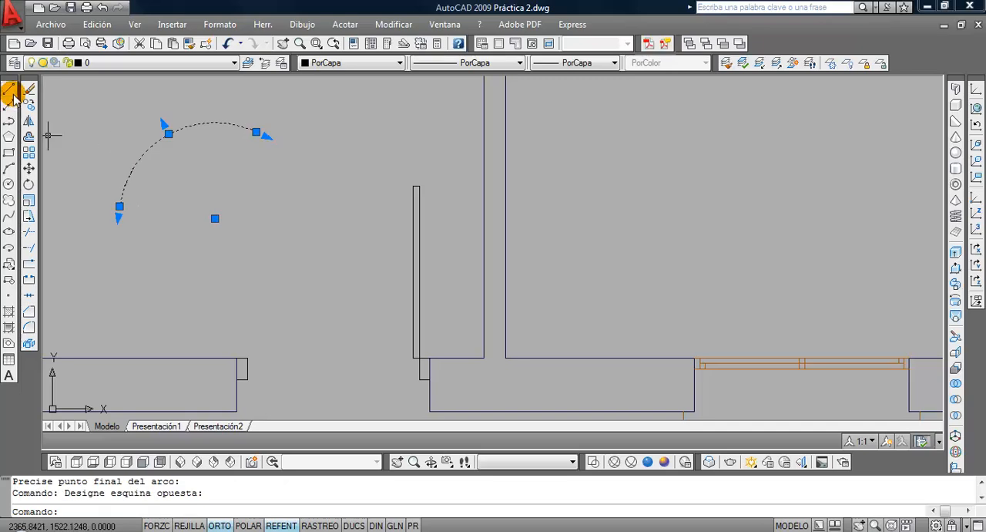
left_click(29, 89)
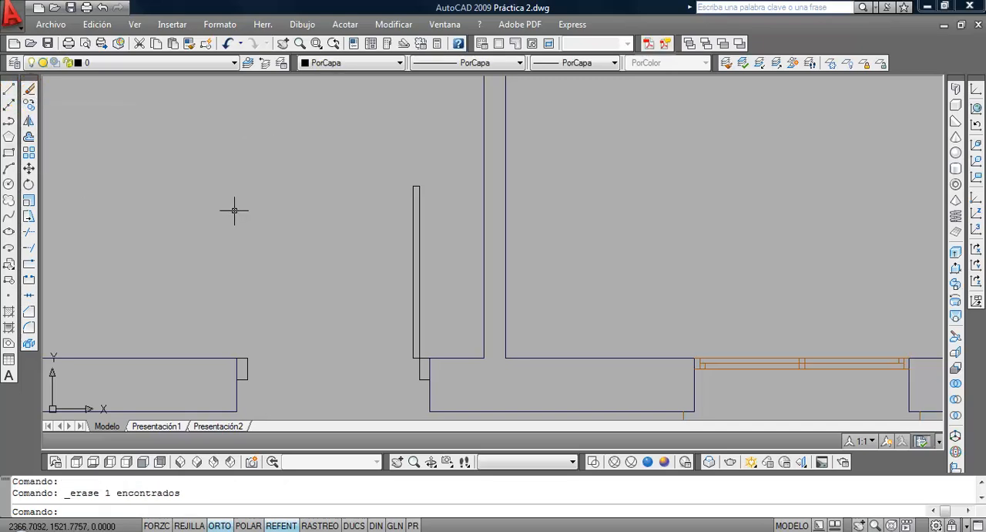
left_click(302, 24)
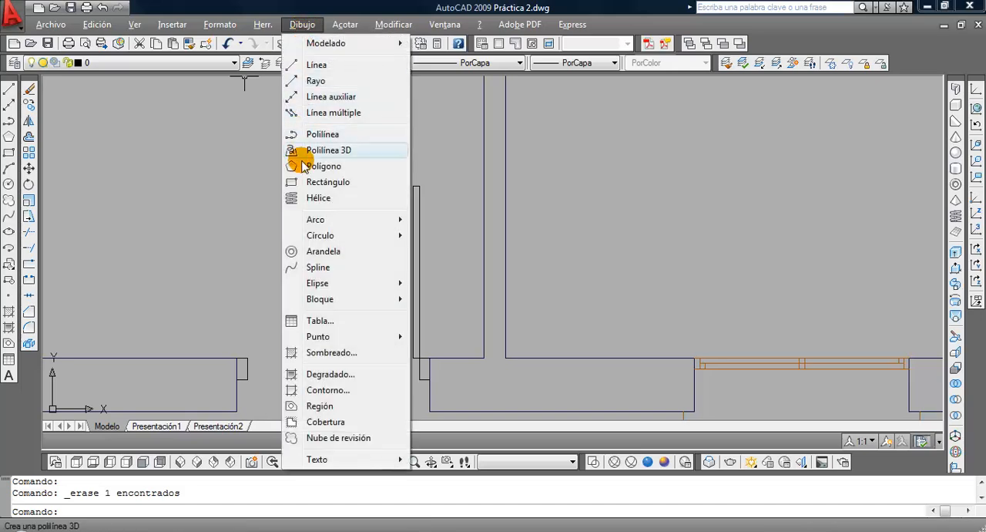
mouse_move(306, 219)
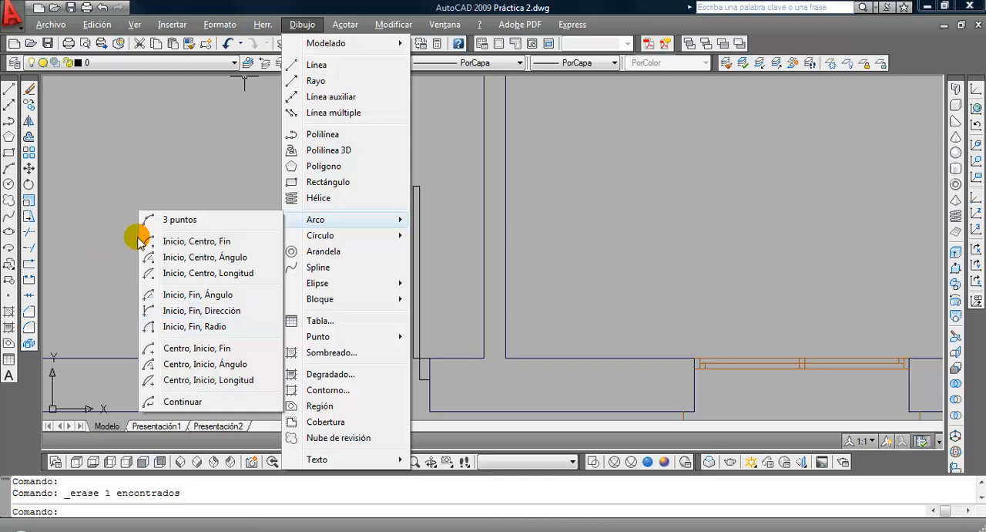
left_click(115, 155)
left_click(179, 234)
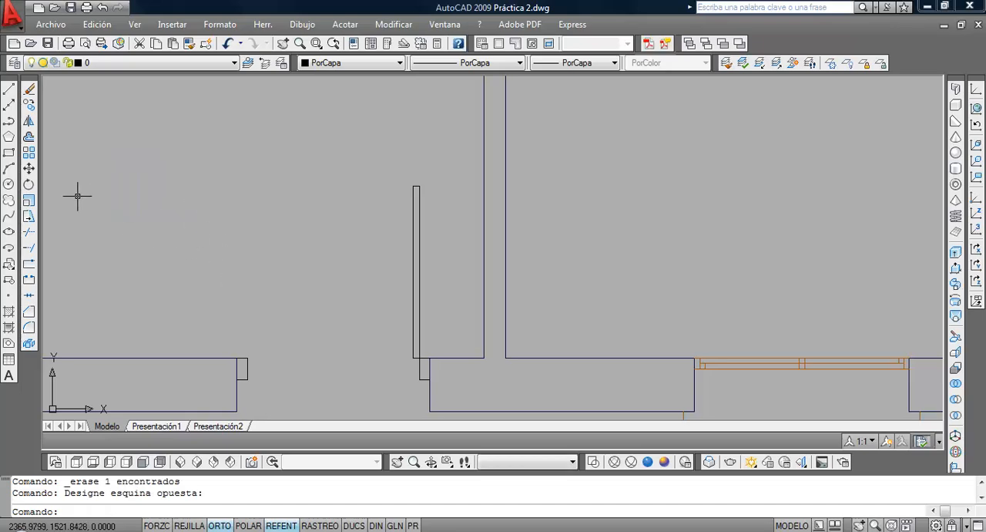
Draw a centre-based swing arc about the hinge-side jamb's inner corner, from the leaf's free end to the opposite jamb, and erase it
left_click(10, 170)
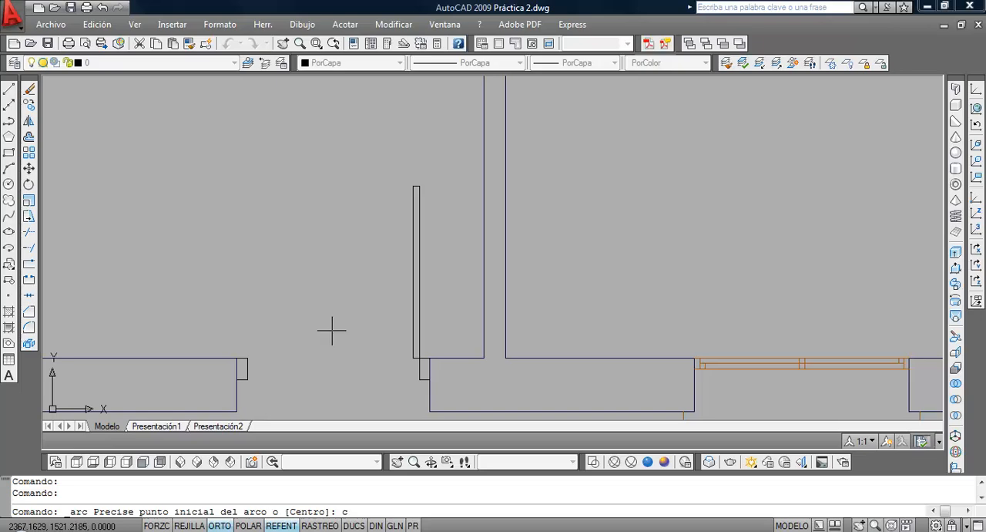
key("Return")
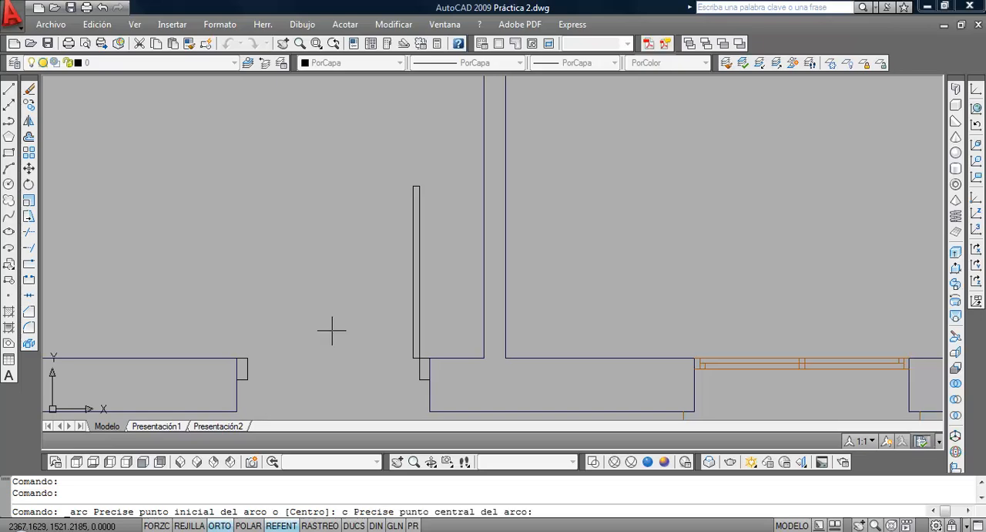
left_click(418, 358)
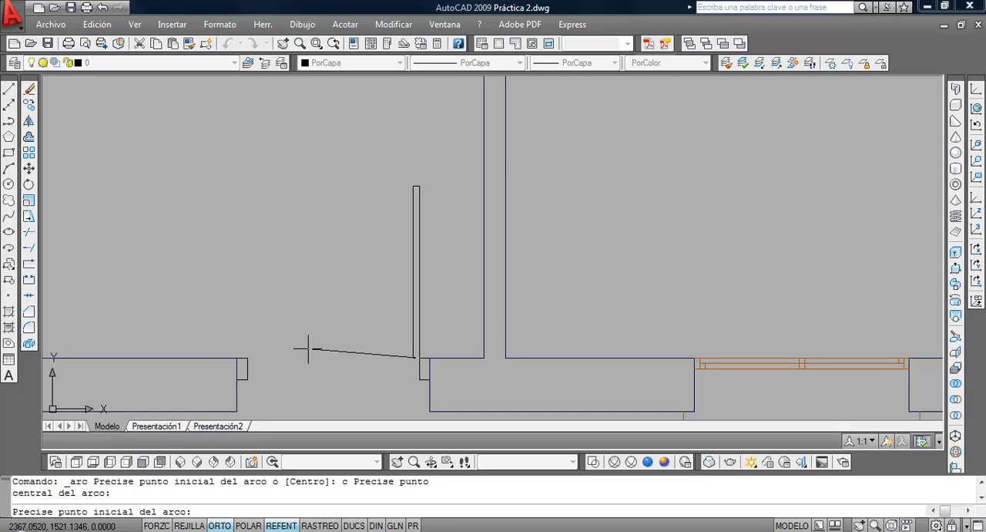
left_click(419, 186)
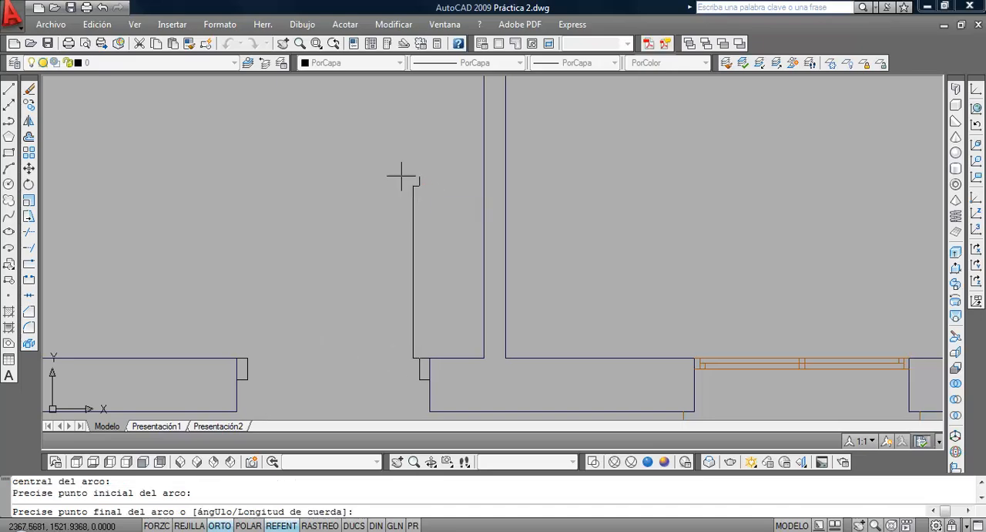
left_click(248, 358)
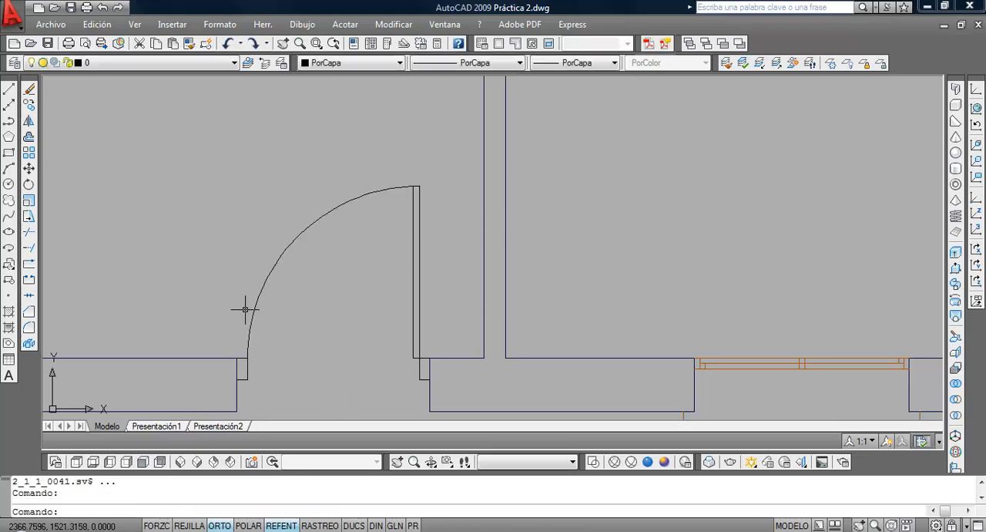
left_click(374, 281)
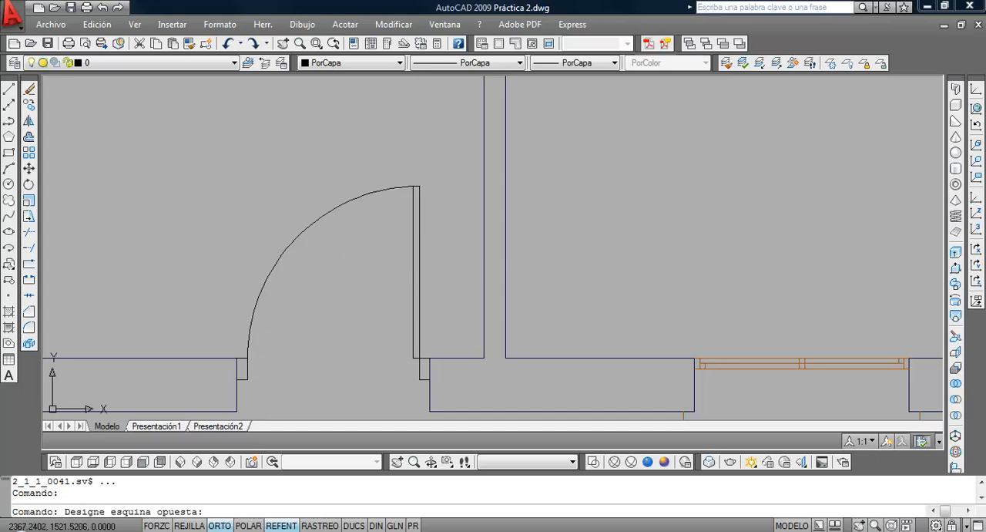
left_click(281, 217)
left_click(28, 88)
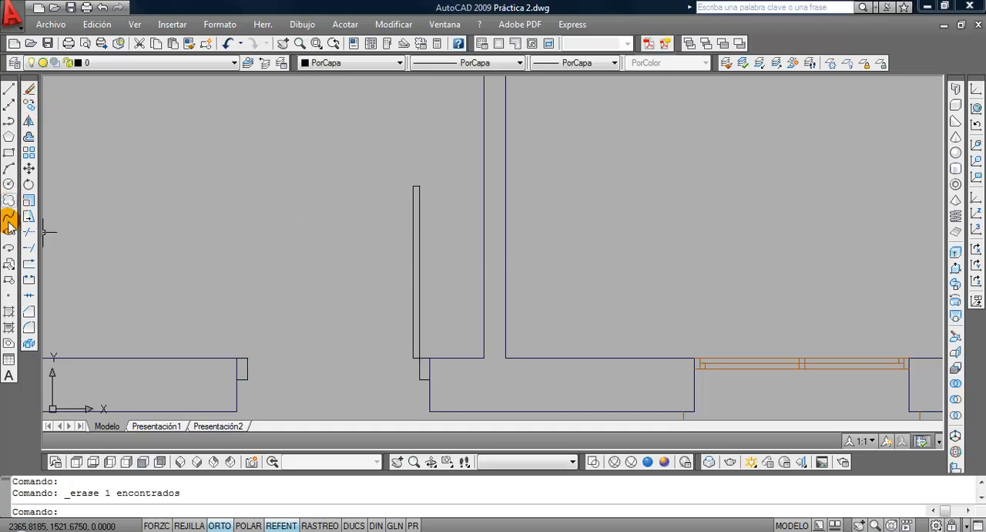
Try the centre-based swing arc in reverse, starting at the opposite jamb and ending at the leaf's free end, and erase it
left_click(9, 168)
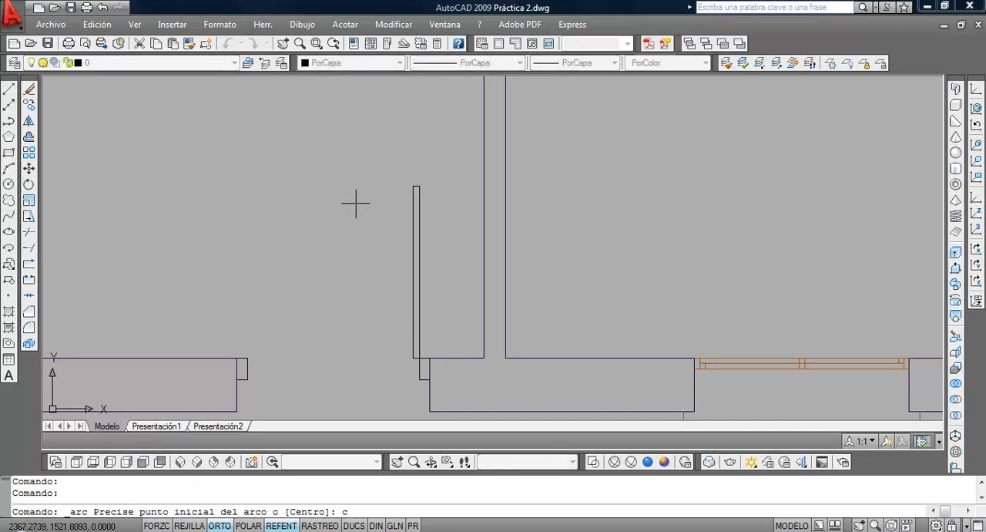
type("c")
key("Return")
left_click(418, 357)
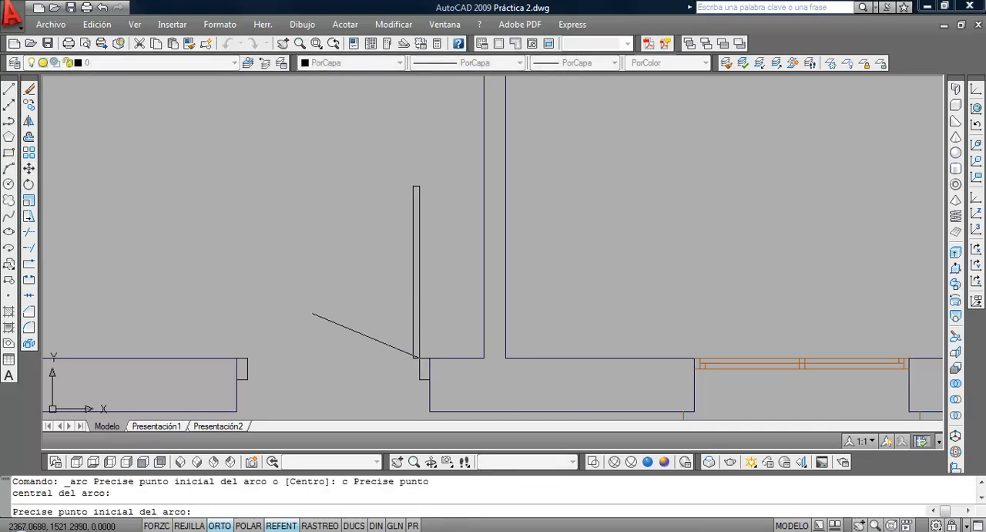
left_click(247, 358)
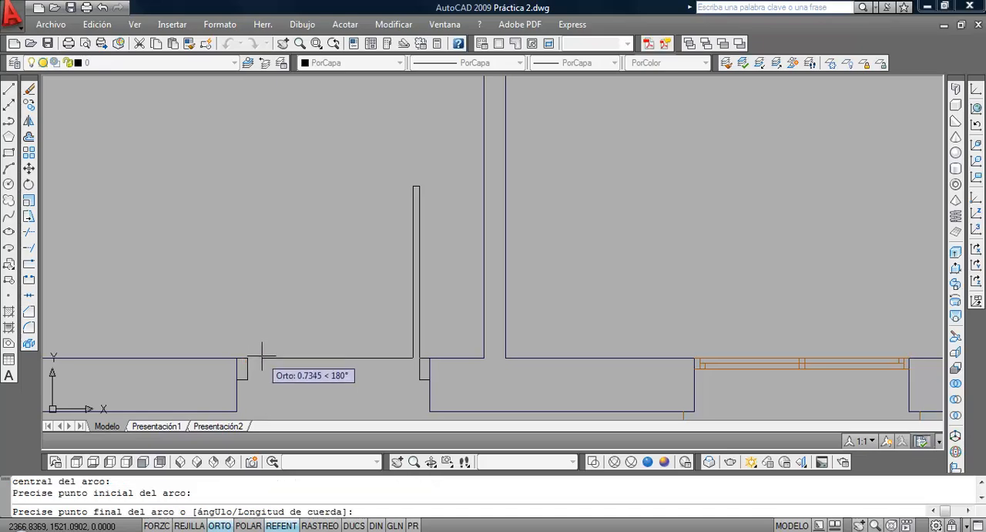
scroll(260, 359, "down", 4)
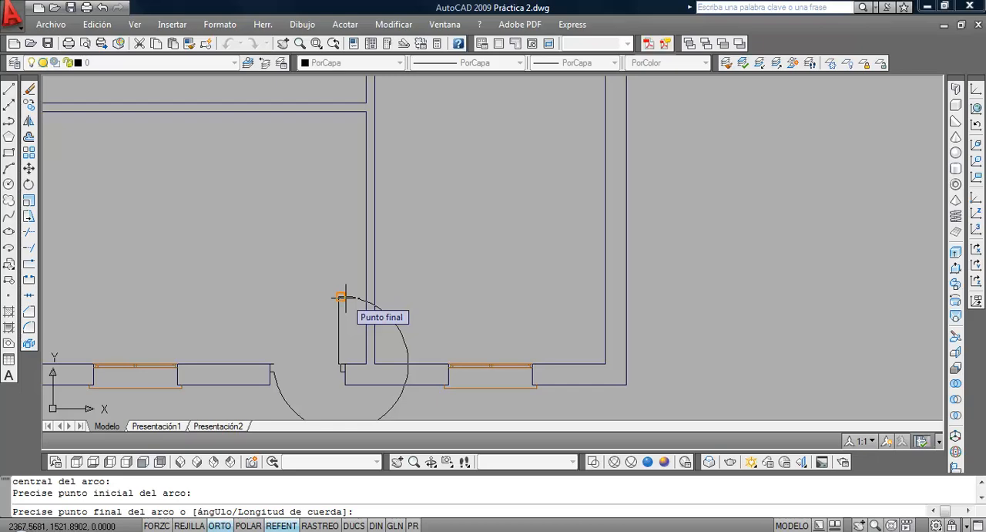
left_click(341, 297)
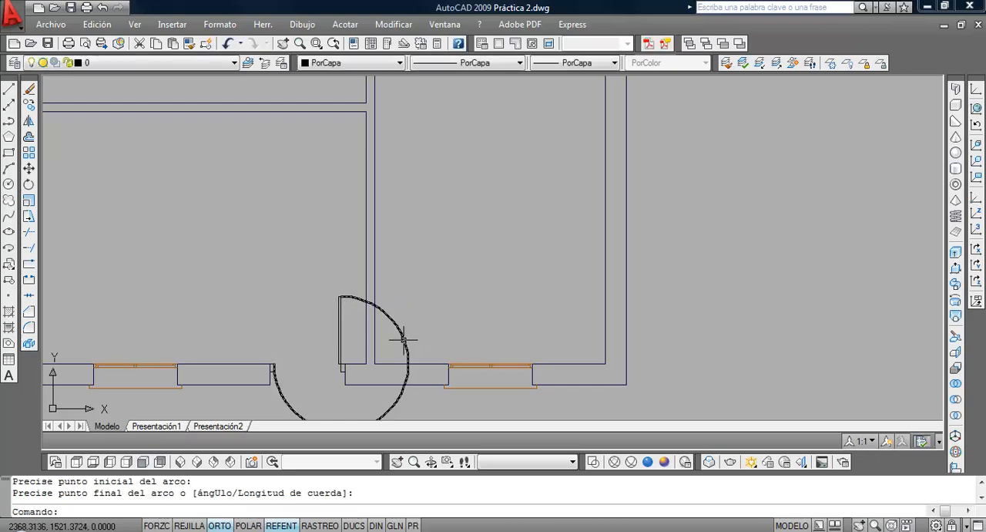
left_click(399, 402)
left_click(28, 92)
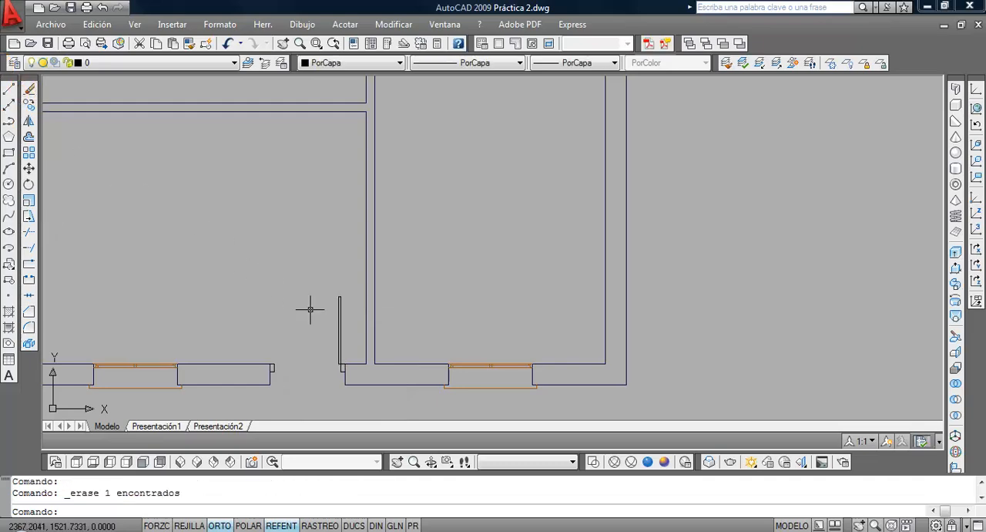
Draw the entrance door's swing arc centred on the hinge-side jamb's inner corner, from the leaf's free end to the opposite jamb's inner corner
scroll(311, 320, "up", 3)
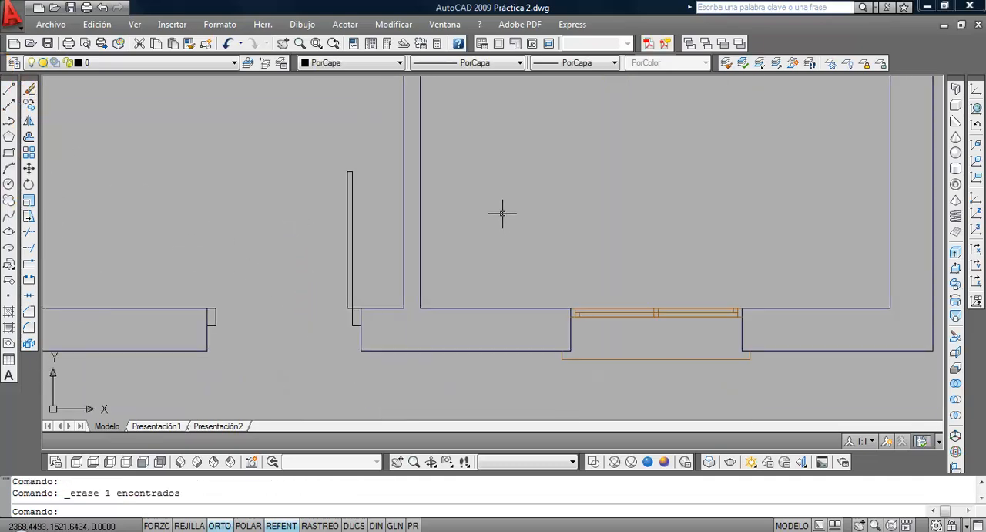
type("a")
key("Return")
type("c")
key("Return")
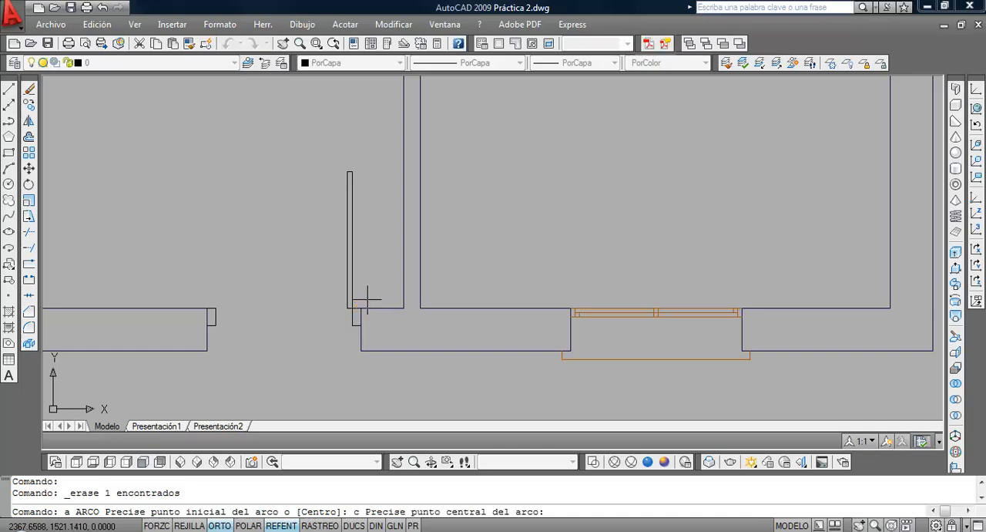
left_click(352, 308)
left_click(349, 172)
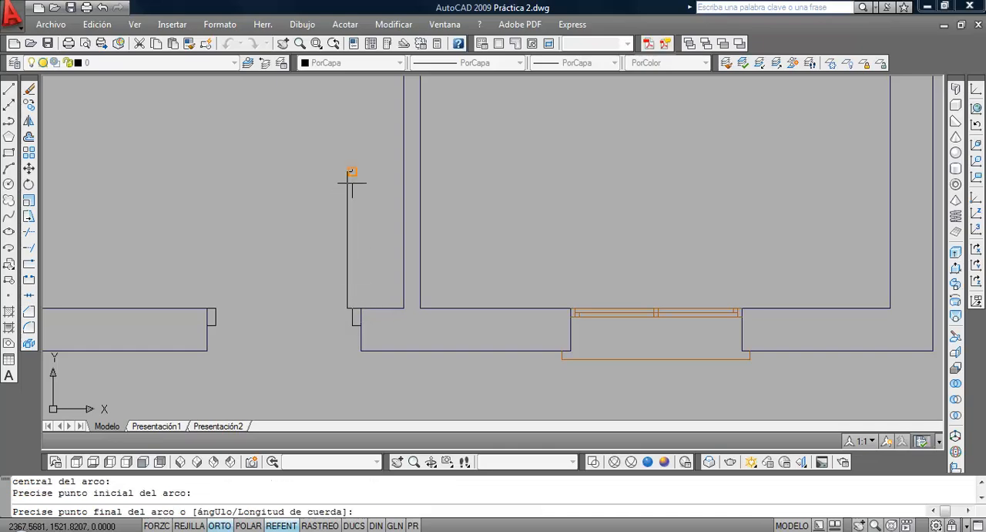
left_click(217, 306)
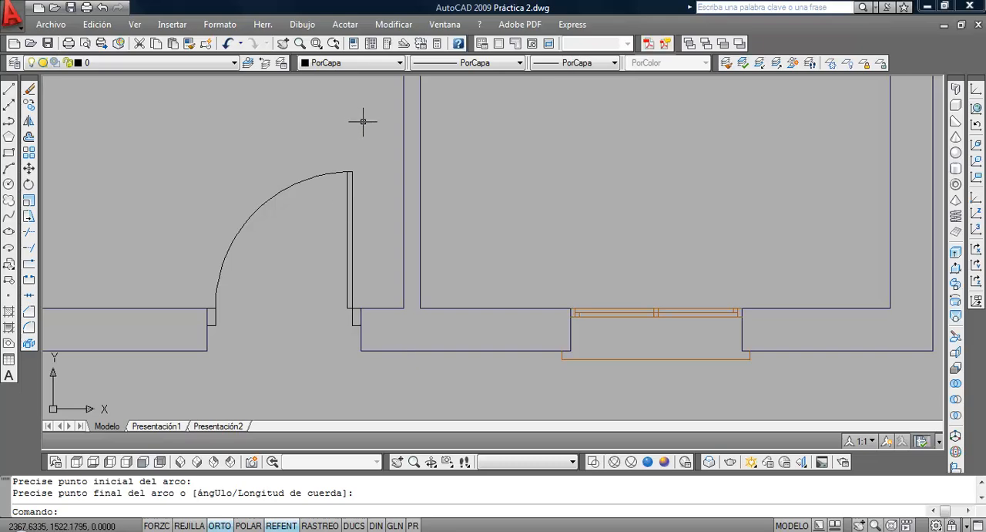
Stretch the opening-side long edge of the door leaf and the adjoining end of its short cap line down onto the swing arc
scroll(342, 160, "up", 15)
middle_click_drag(370, 229, 469, 177)
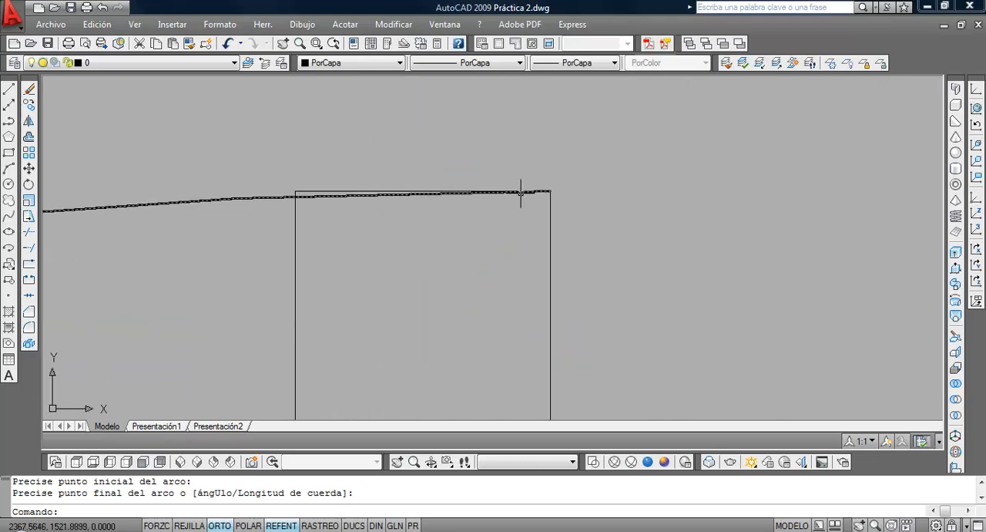
left_click(295, 216)
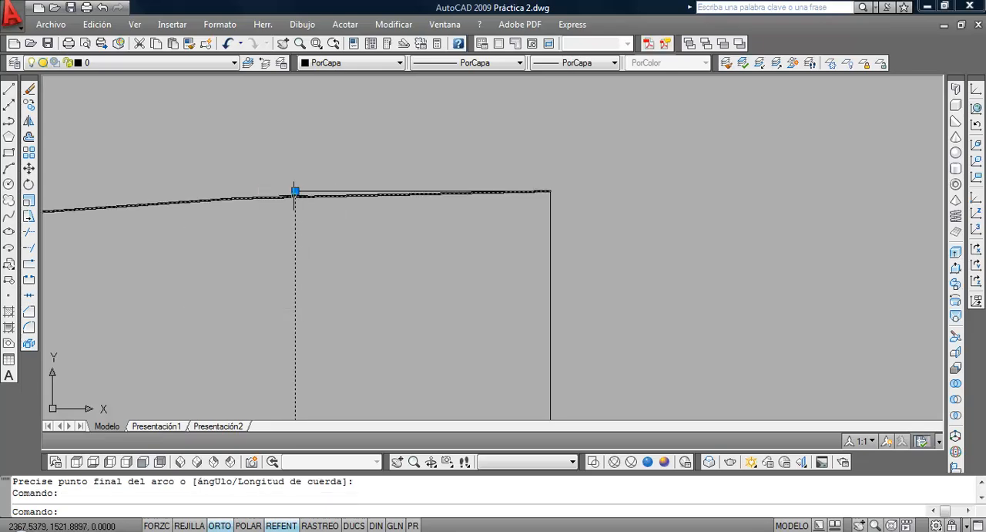
left_click(296, 192)
left_click(295, 192)
left_click(295, 192)
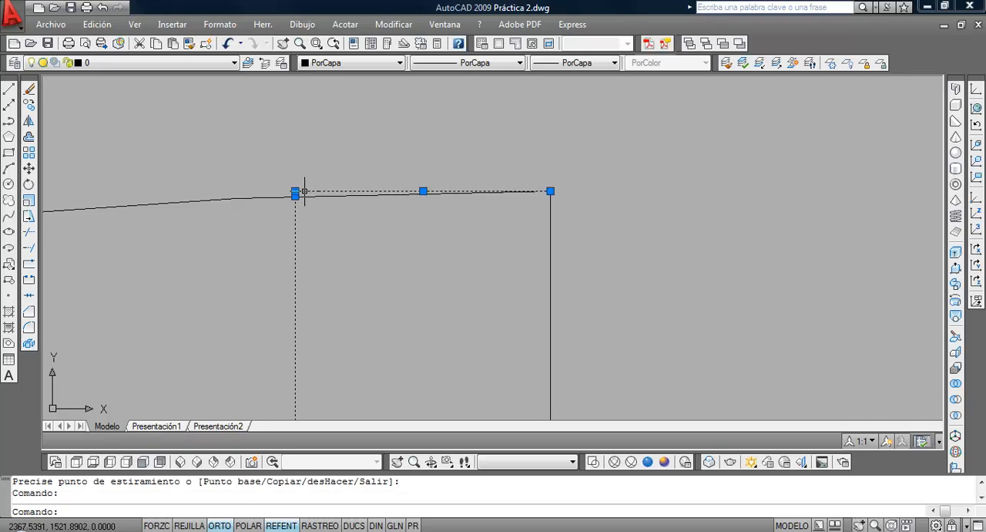
left_click(295, 191)
left_click(295, 196)
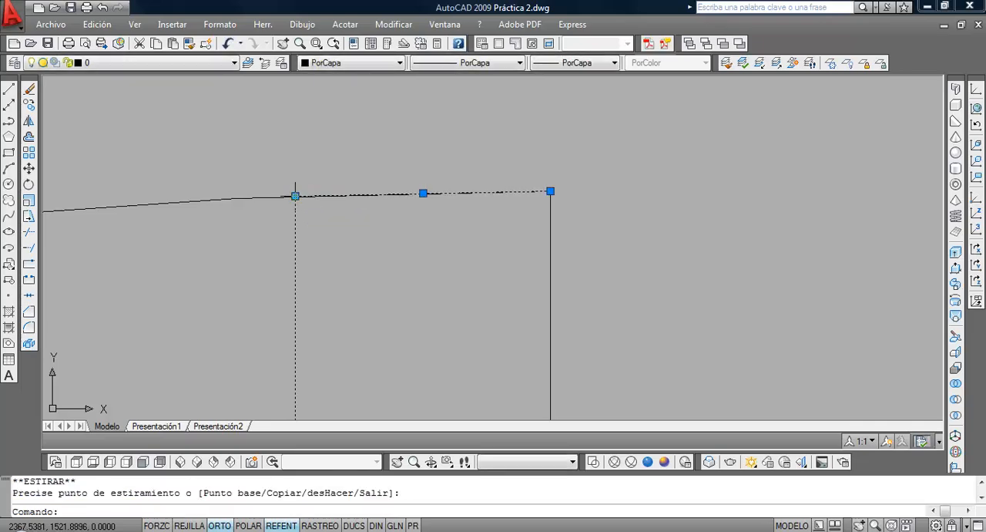
Erase the short cap line at the door leaf's free end so the swing arc closes the leaf
key("Escape")
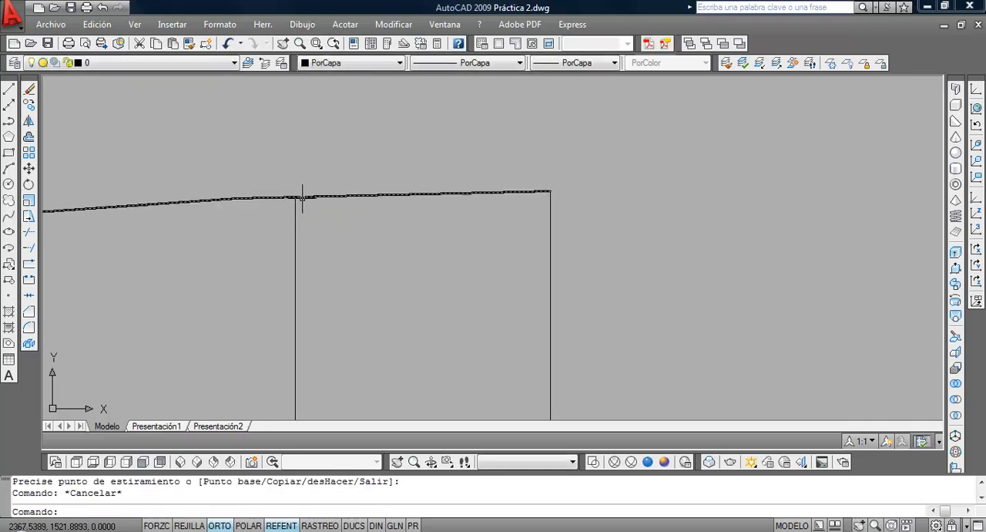
left_click(288, 175)
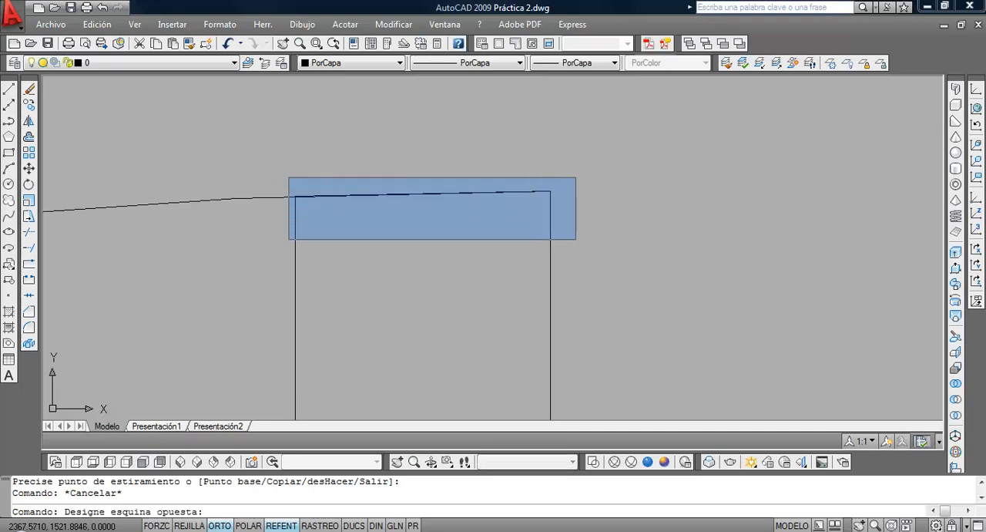
left_click(570, 239)
key("Delete")
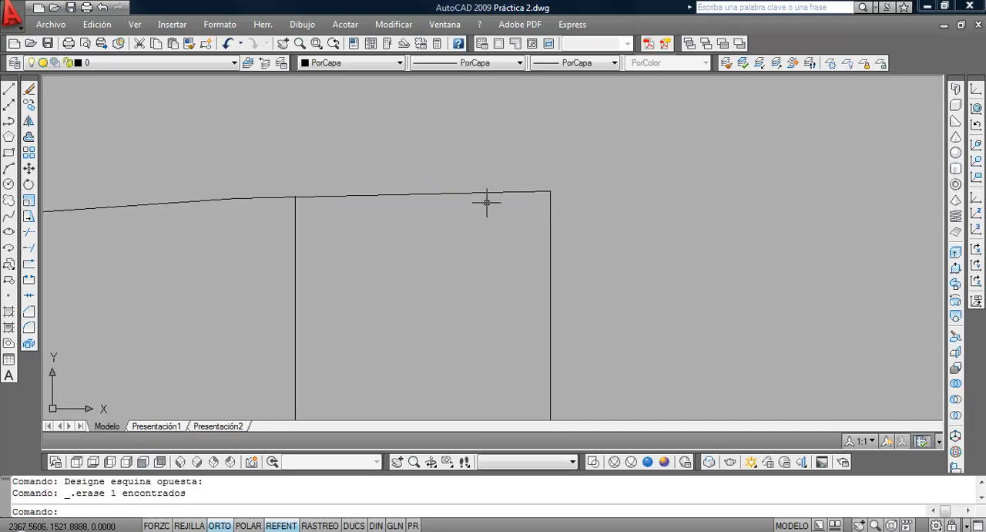
scroll(286, 201, "down", 5)
scroll(399, 228, "down", 7)
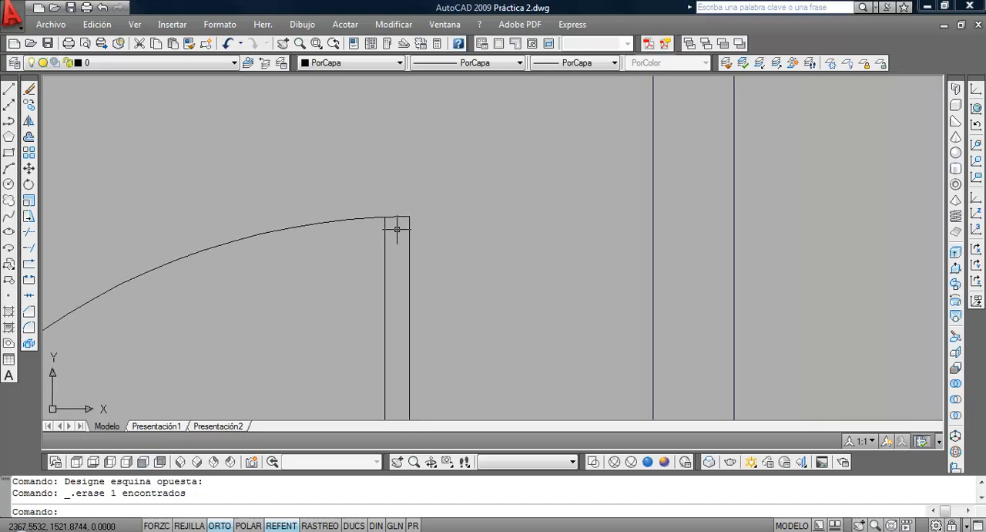
Start a block definition named puerta 90 and select the entrance door's jambs, leaf and swing arc as its objects
scroll(424, 167, "down", 1)
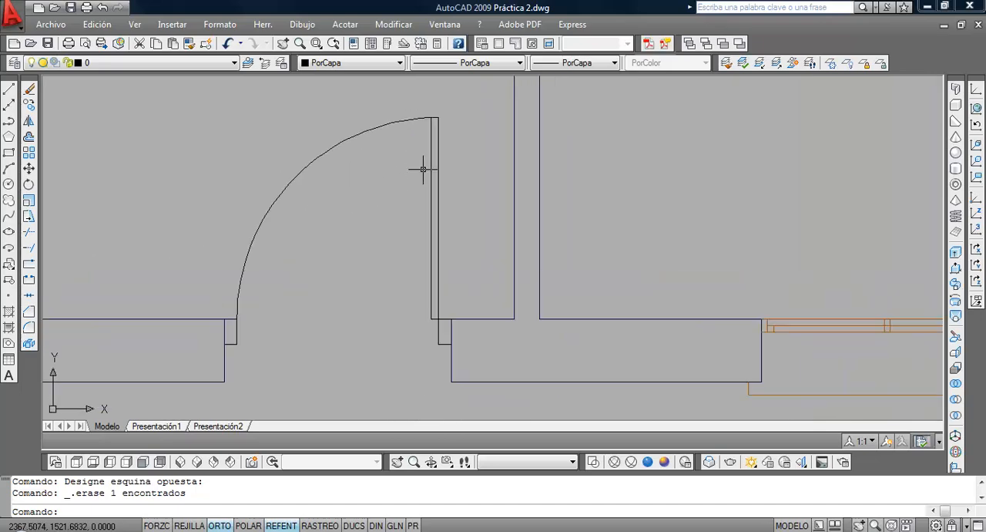
scroll(424, 193, "down", 2)
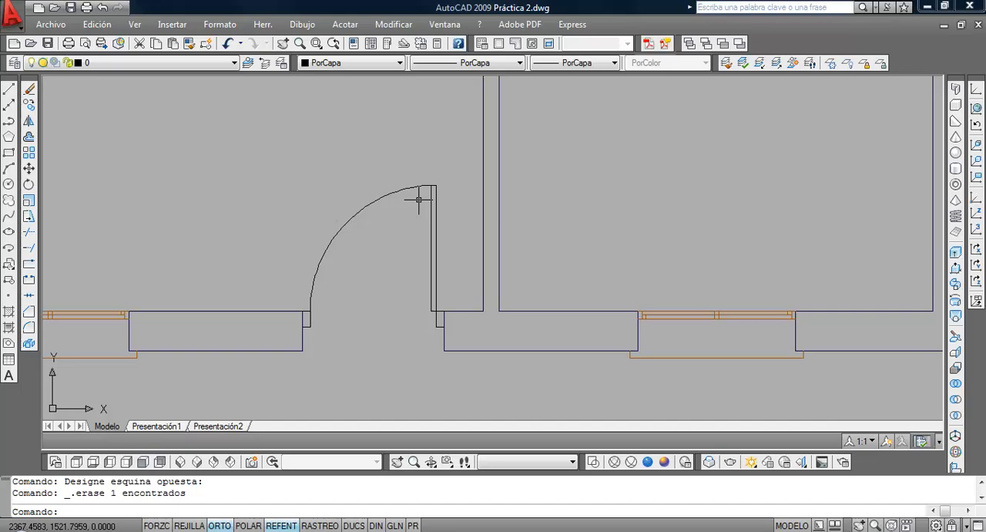
left_click(8, 281)
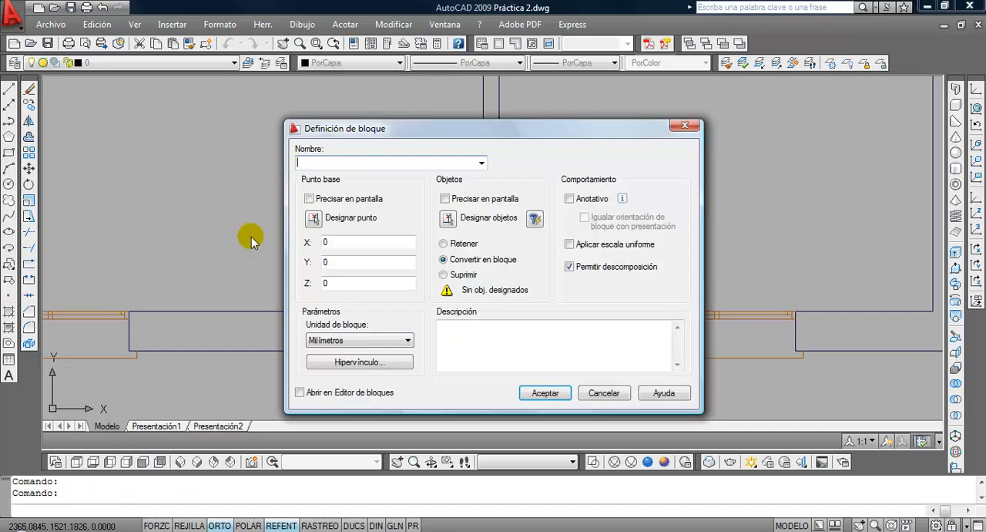
type("pue")
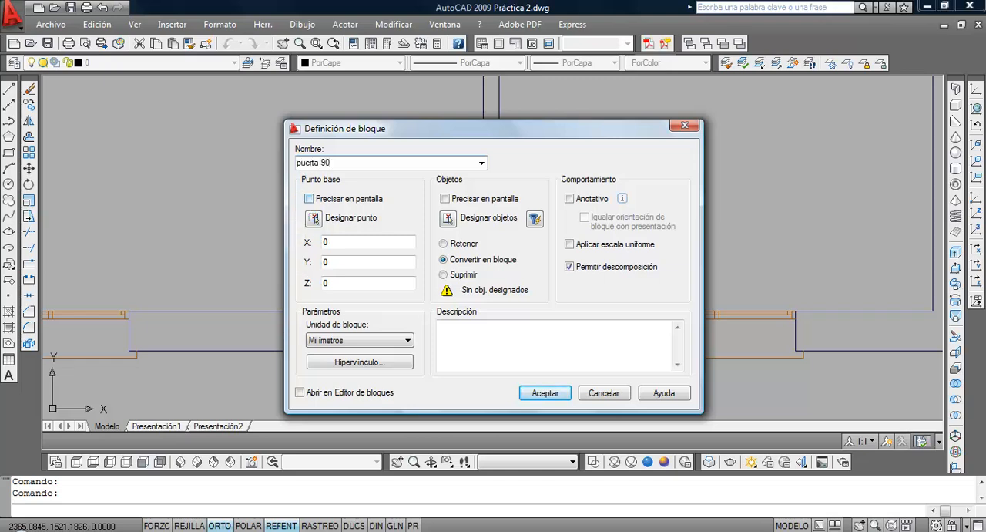
type("rta 90")
left_click(448, 218)
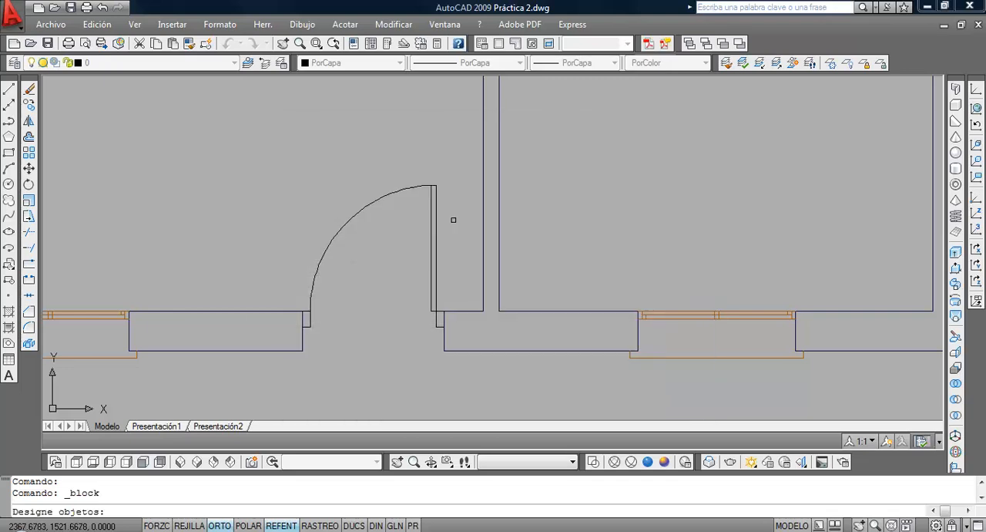
left_click(254, 139)
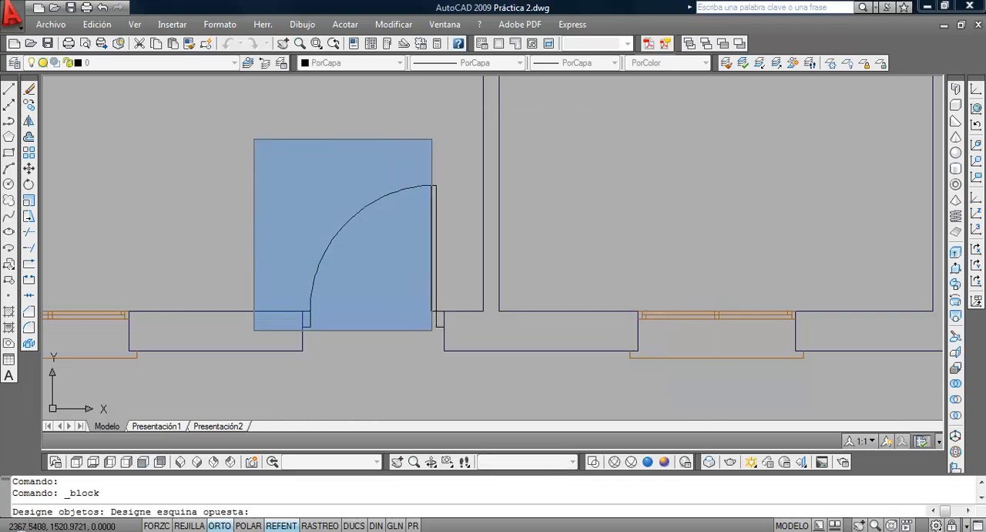
left_click(462, 342)
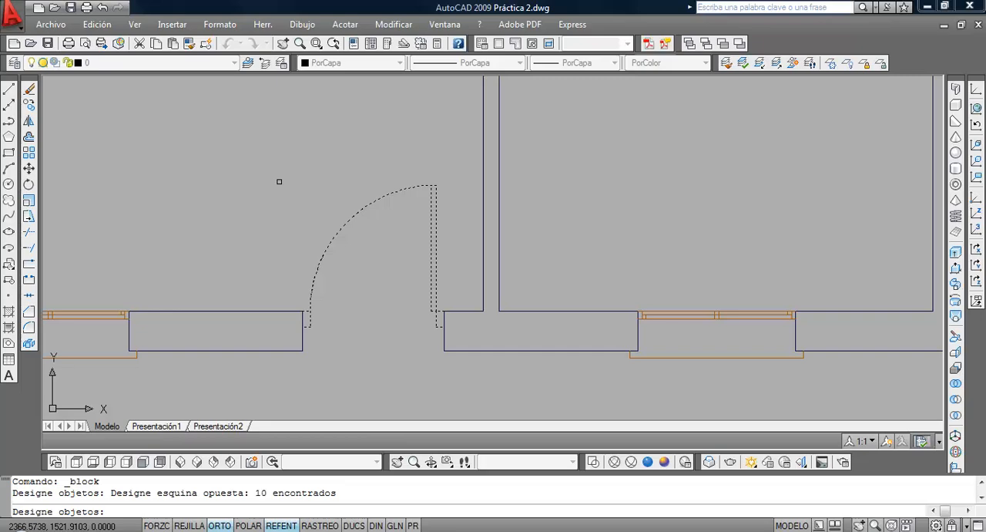
key("Return")
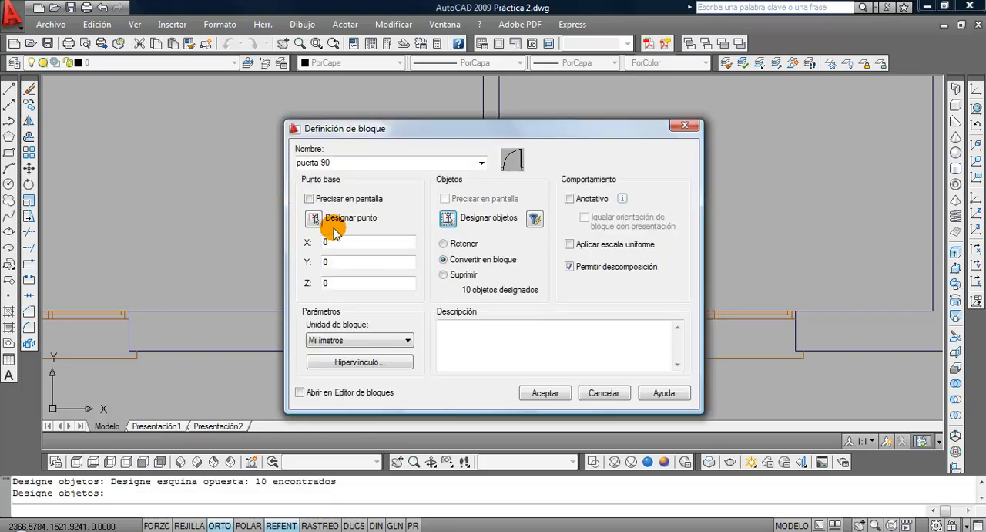
Set the block's base point at the wall-side outer corner of the jamb opposite the hinge and create the block
left_click(324, 219)
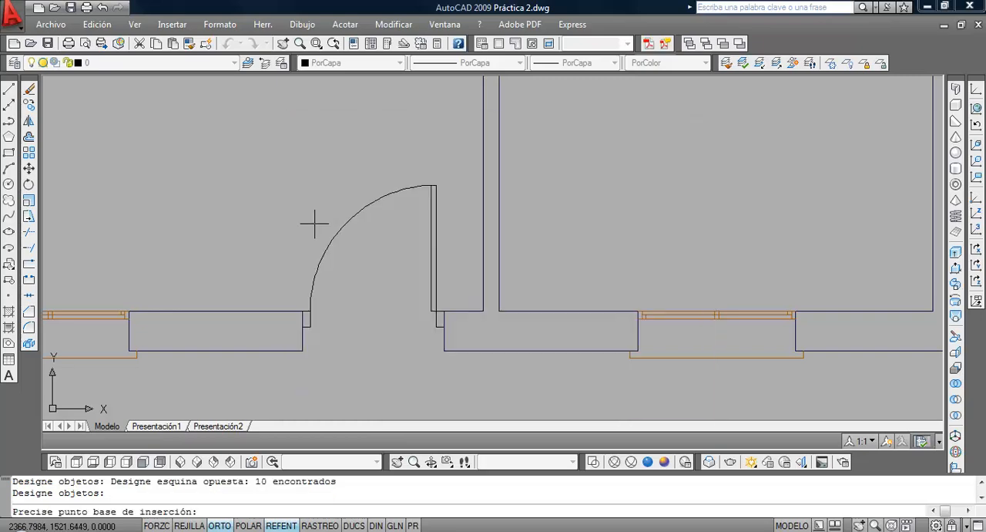
left_click(301, 327)
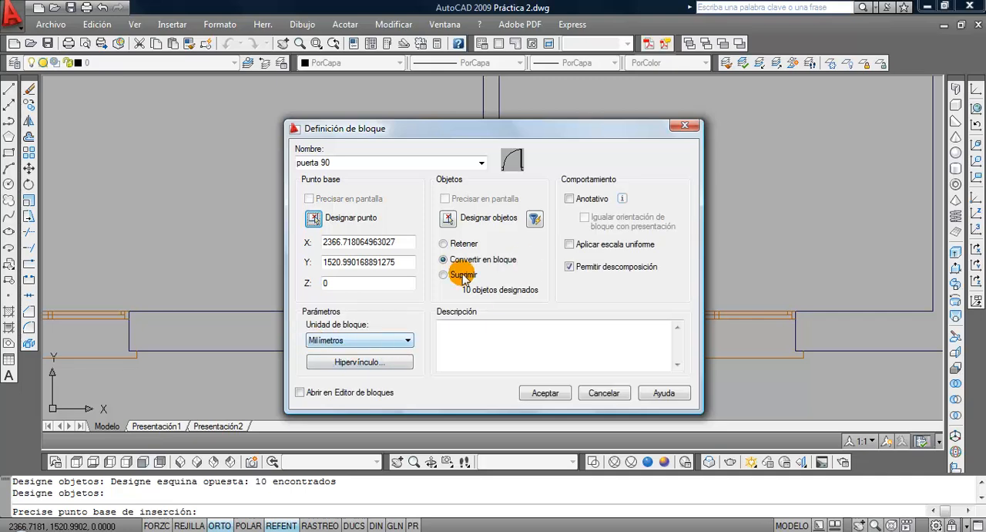
left_click(543, 393)
Assign the entrance door block to the Puertas layer
left_click(358, 278)
left_click(319, 196)
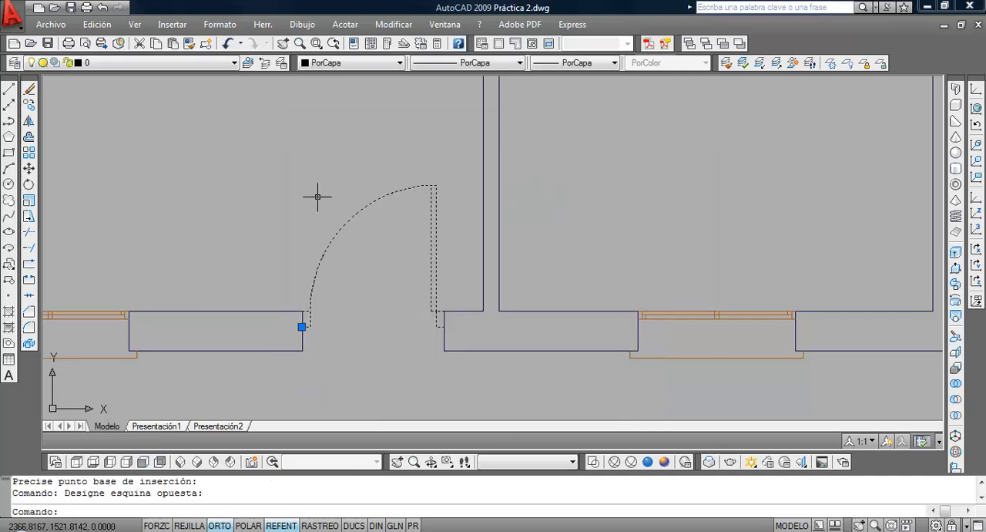
left_click(132, 62)
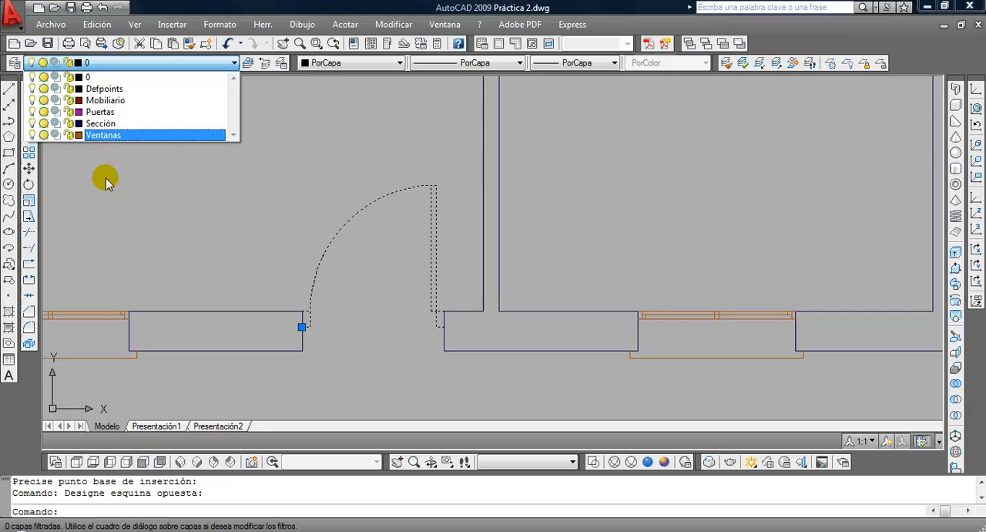
left_click(108, 112)
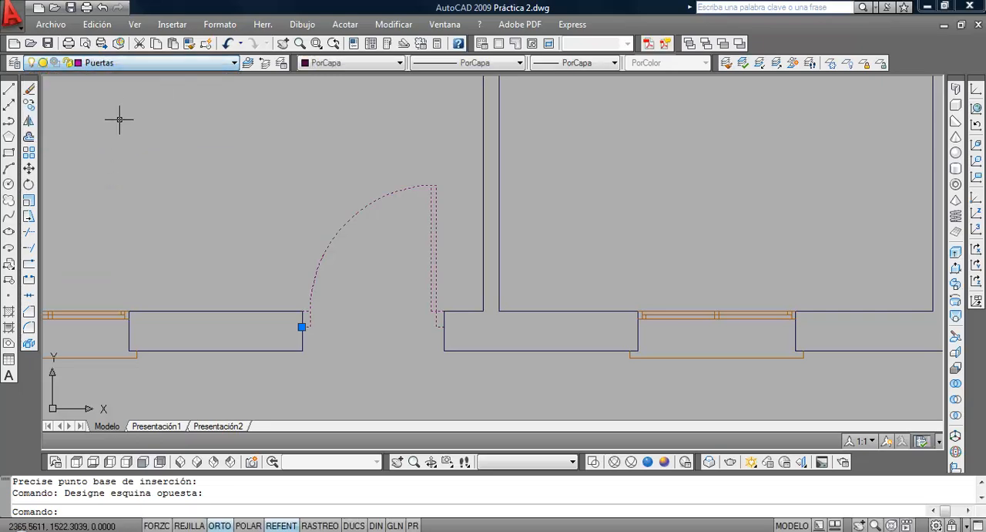
Copy the entrance door block straight up to the empty area beyond the plan's rear wall
left_click(31, 104)
scroll(231, 249, "down", 3)
middle_click_drag(232, 249, 253, 405)
scroll(254, 356, "down", 2)
middle_click_drag(255, 357, 265, 390)
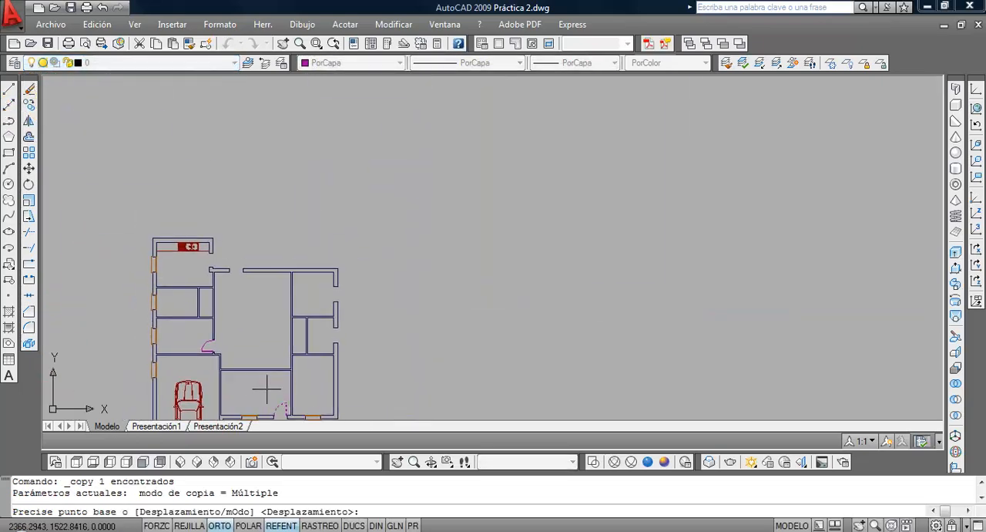
left_click(267, 405)
left_click(278, 199)
key("Return")
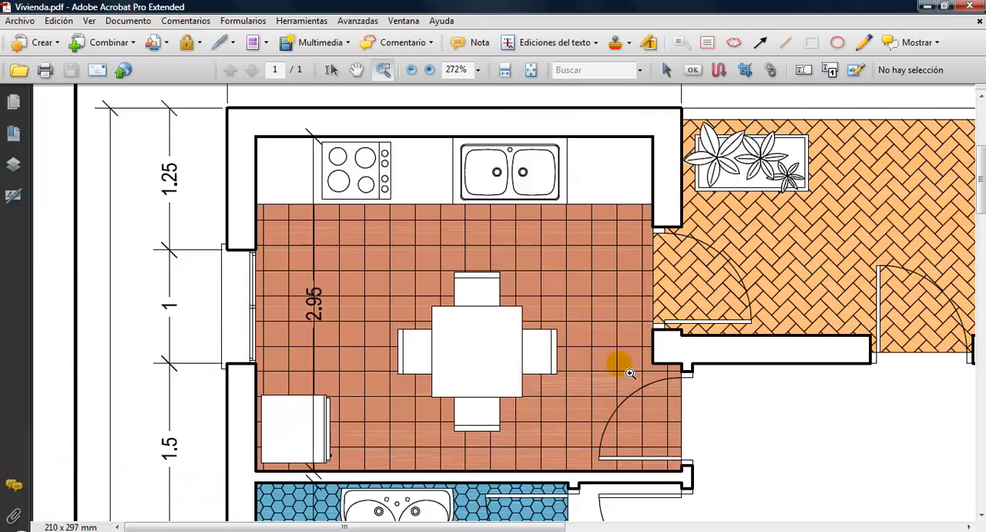
Check the rear doors in Vivienda.pdf and mirror the copied door block about a vertical line, deleting the source
scroll(342, 475, "down", 10)
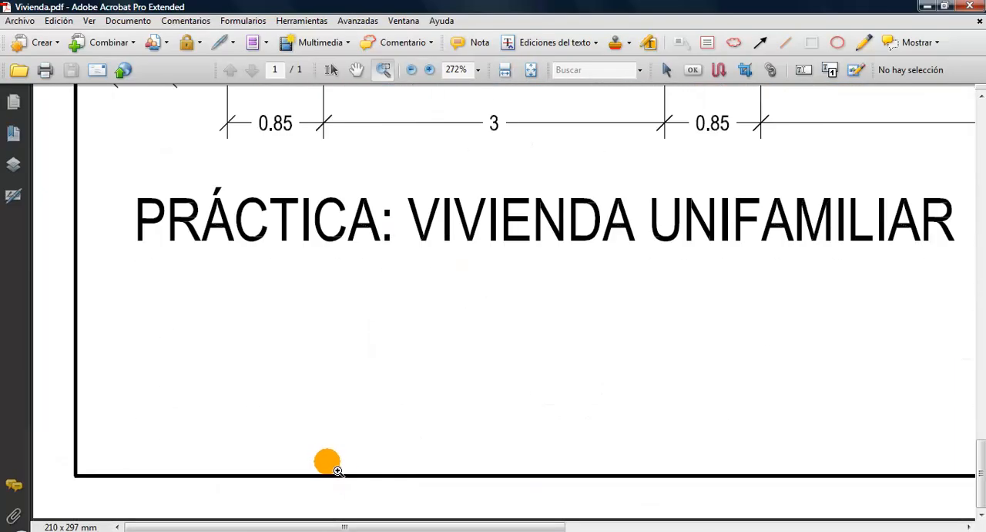
scroll(338, 471, "up", 15)
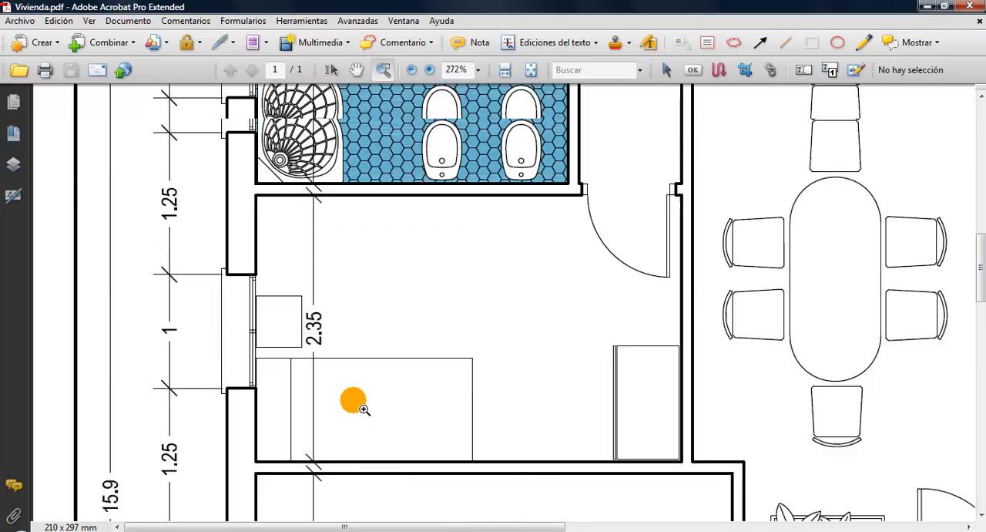
scroll(365, 409, "up", 12)
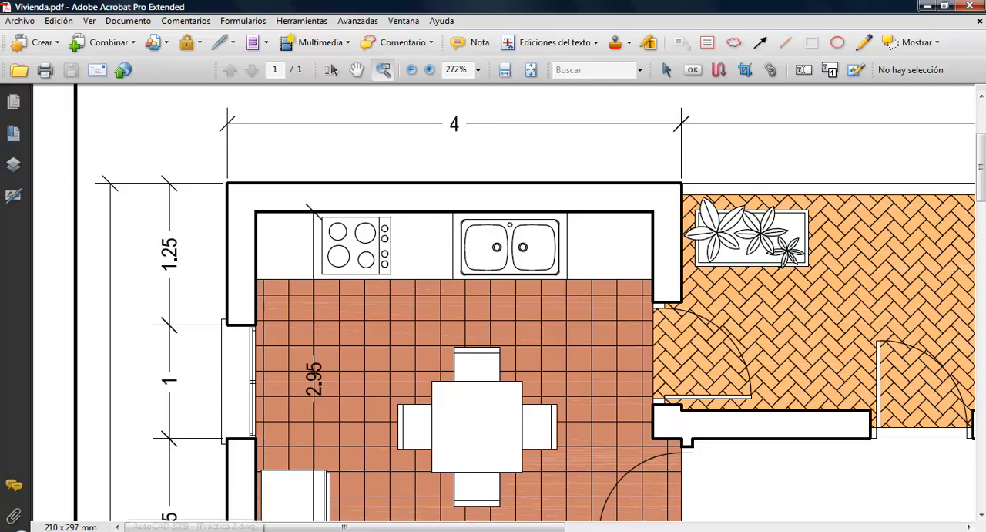
left_click(197, 526)
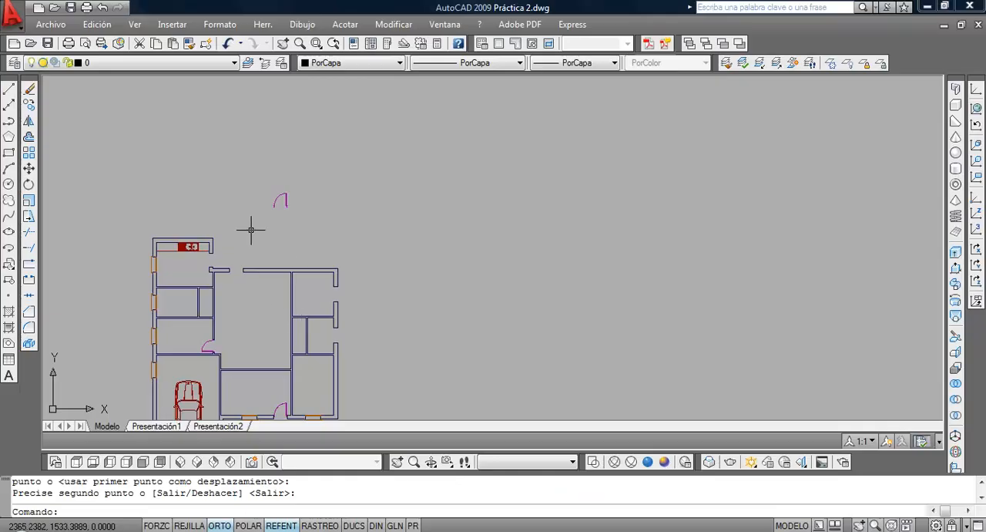
scroll(251, 227, "up", 2)
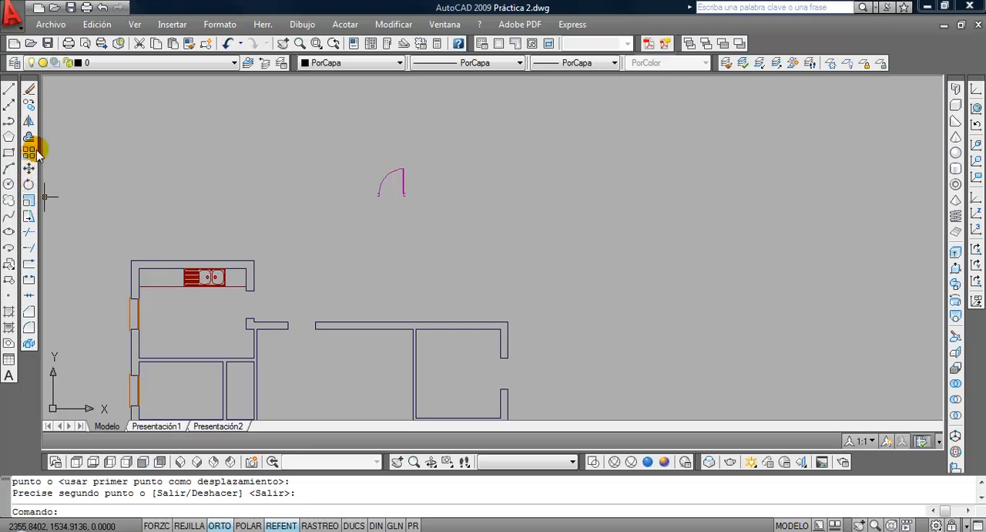
left_click(28, 121)
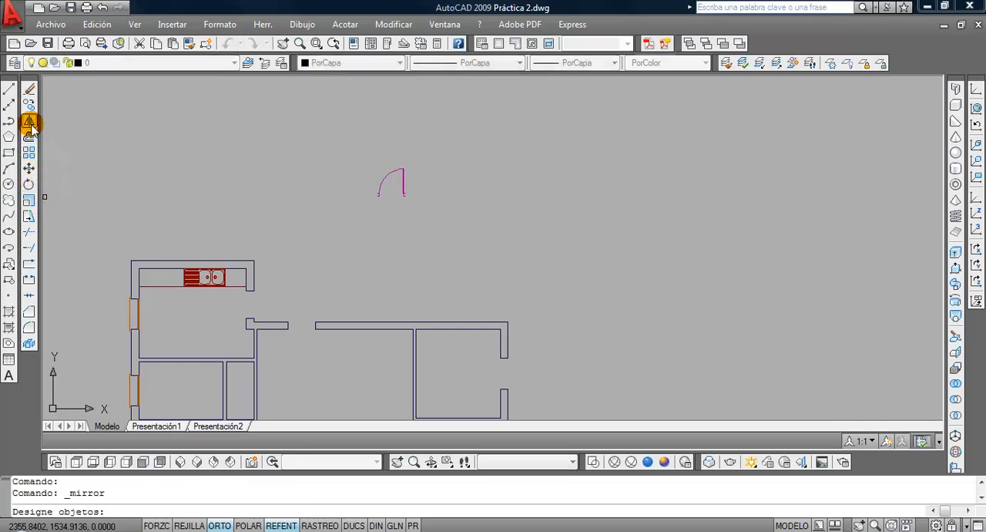
left_click(423, 225)
left_click(348, 150)
key("Return")
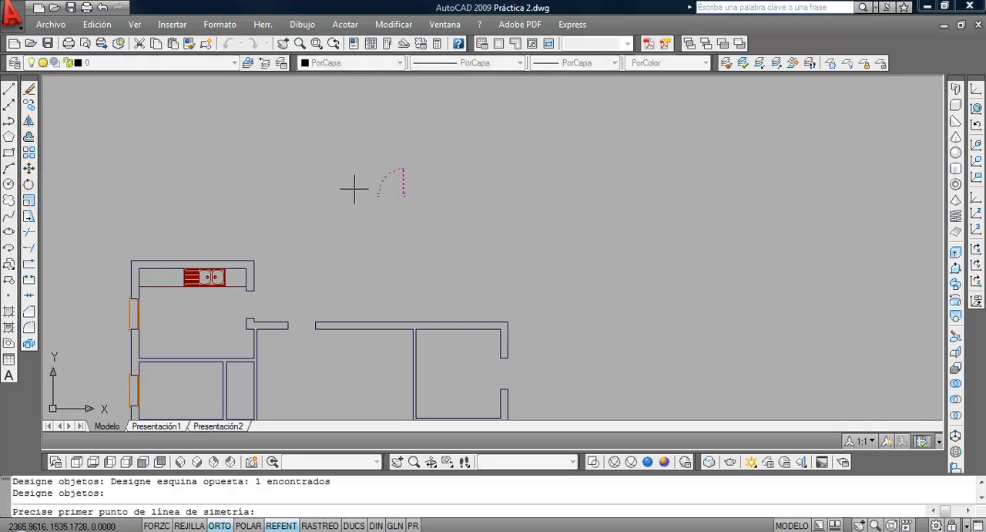
left_click(354, 188)
left_click(352, 266)
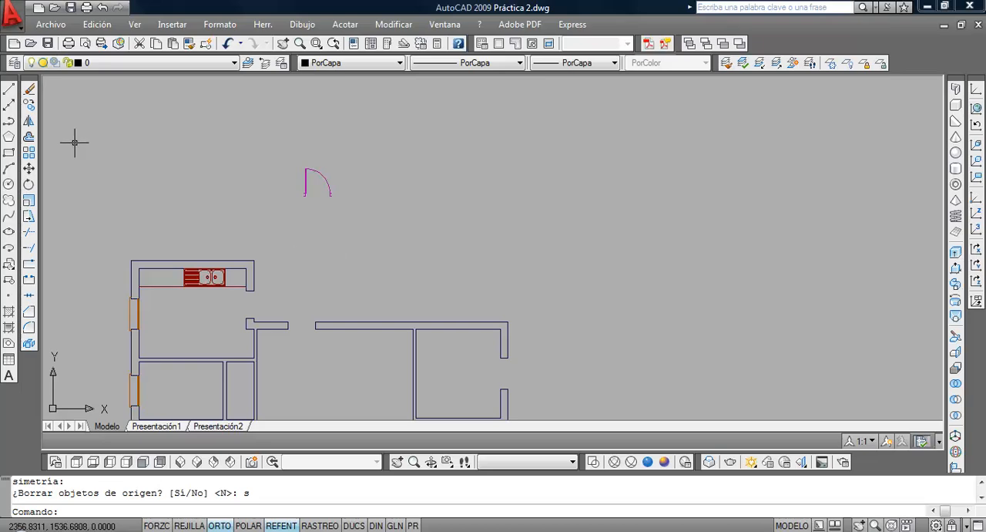
Move the mirrored door by its hinge-side jamb corner to the interior corner of the opening in the rear wall
left_click(29, 168)
left_click(364, 171)
left_click(284, 194)
key("Return")
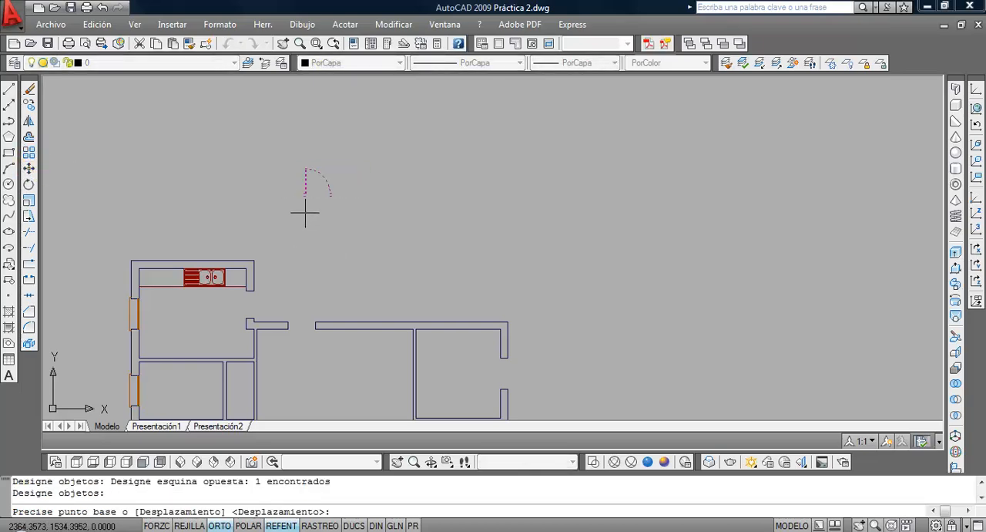
scroll(303, 200, "up", 2)
left_click(302, 185)
scroll(303, 185, "down", 2)
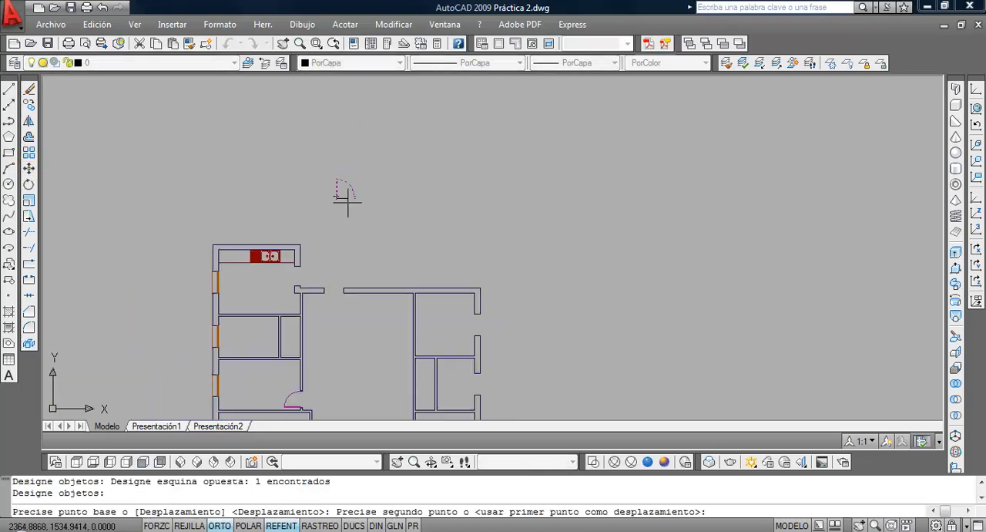
left_click(325, 297)
scroll(280, 293, "up", 3)
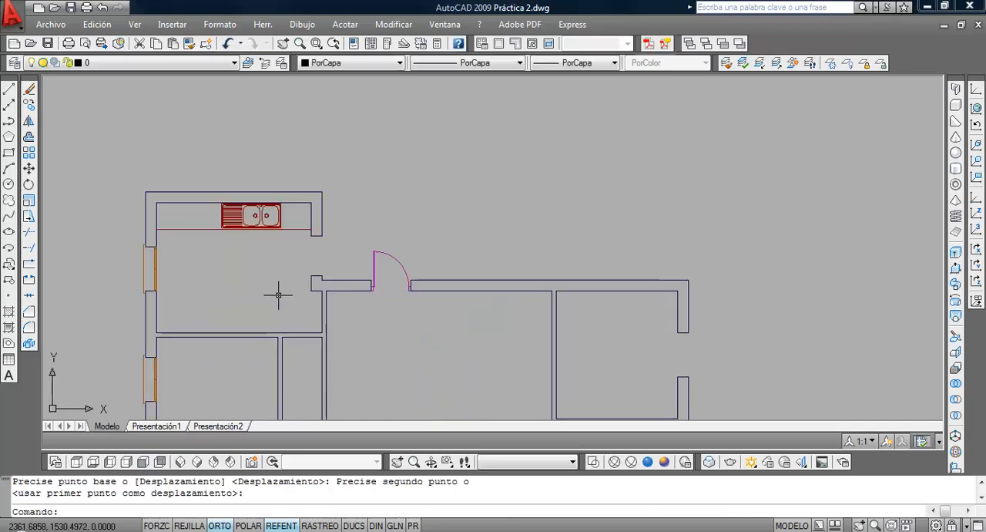
Insert the puerta 90 block at the outer lower corner of the kitchen's exterior opening, rotated 90°
middle_click_drag(389, 218, 383, 228)
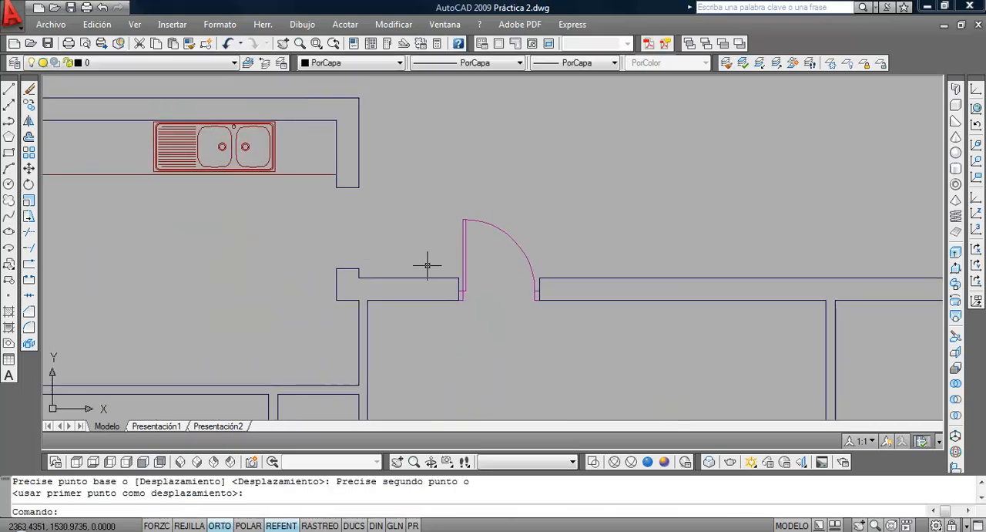
left_click(9, 264)
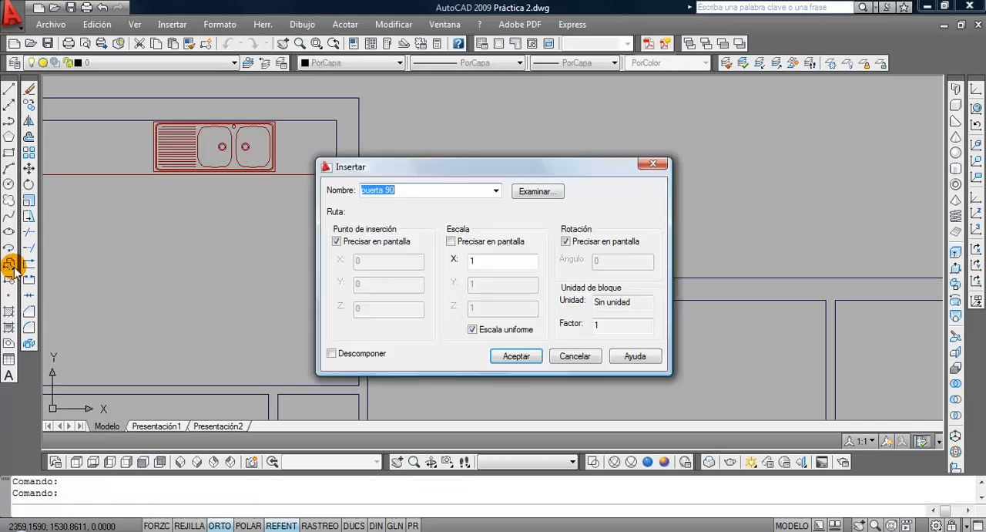
left_click(516, 356)
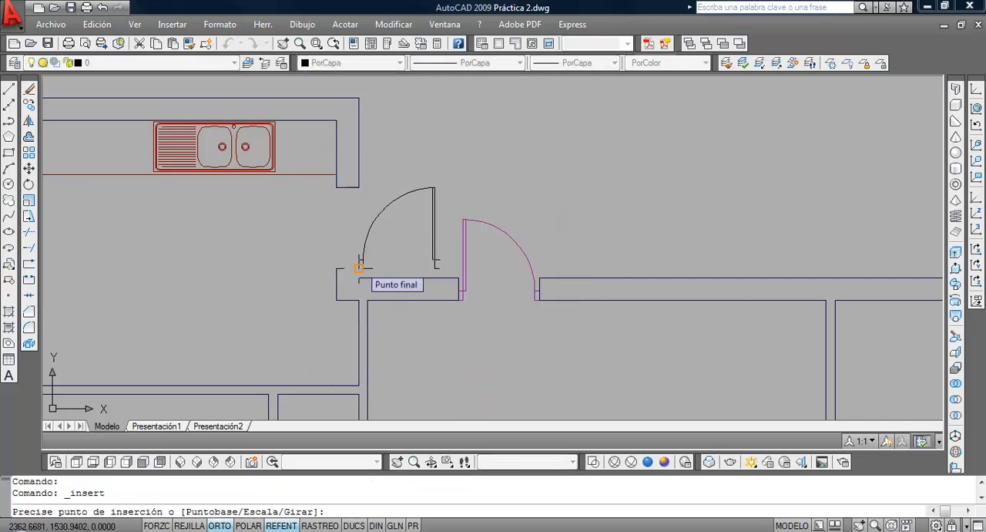
left_click(359, 270)
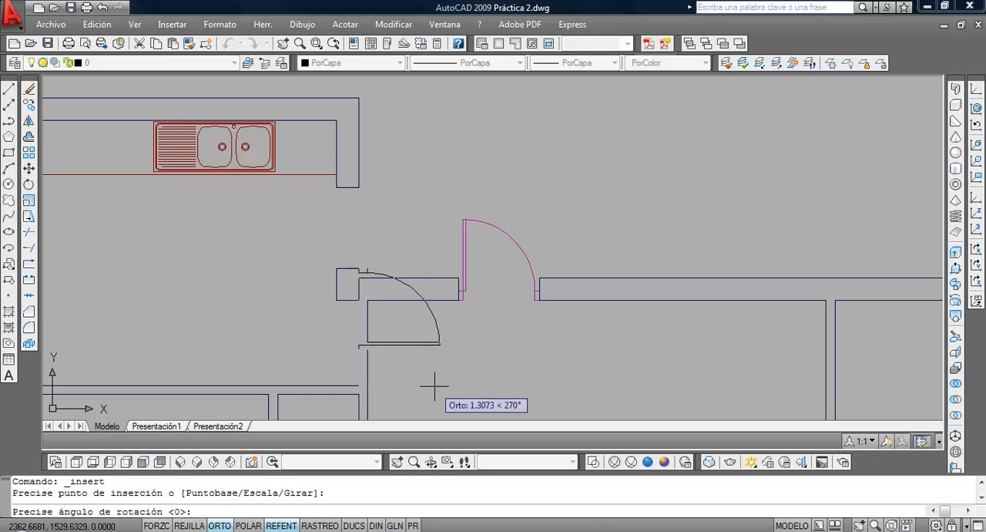
left_click(394, 226)
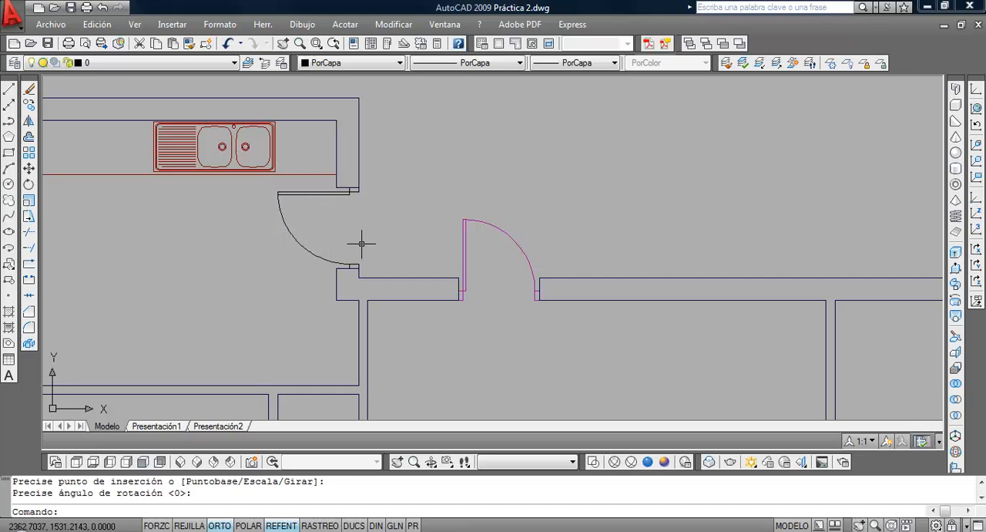
Assign the kitchen door block to the Puertas layer and clear the selection
left_click(301, 212)
left_click(287, 191)
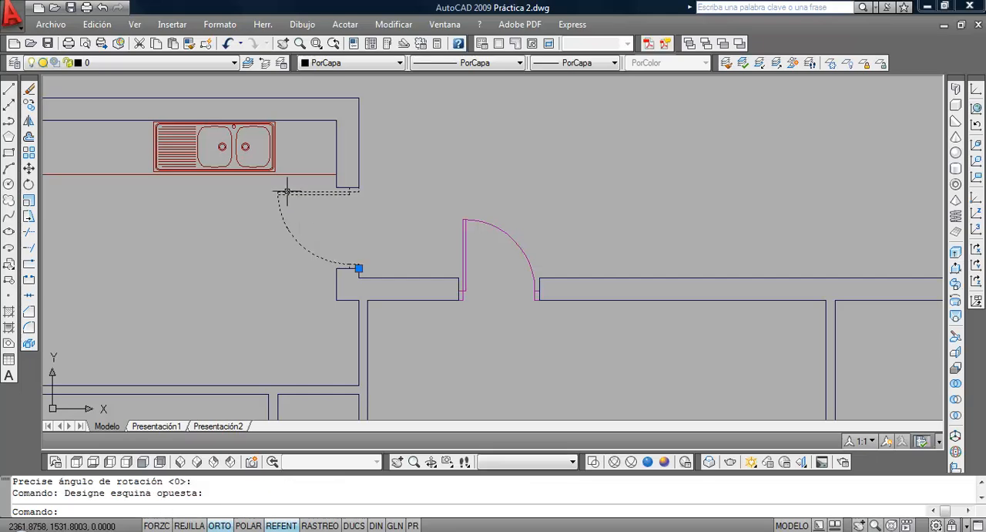
left_click(144, 62)
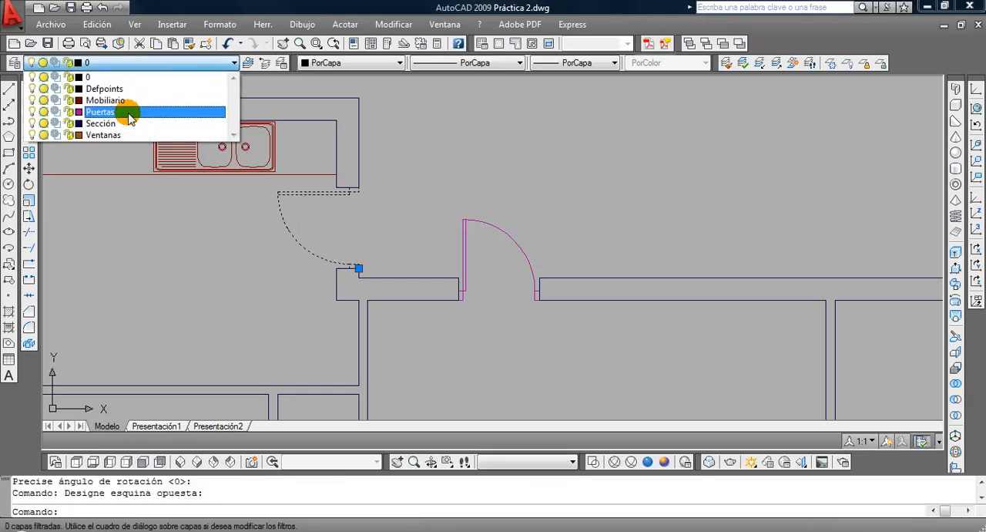
left_click(130, 113)
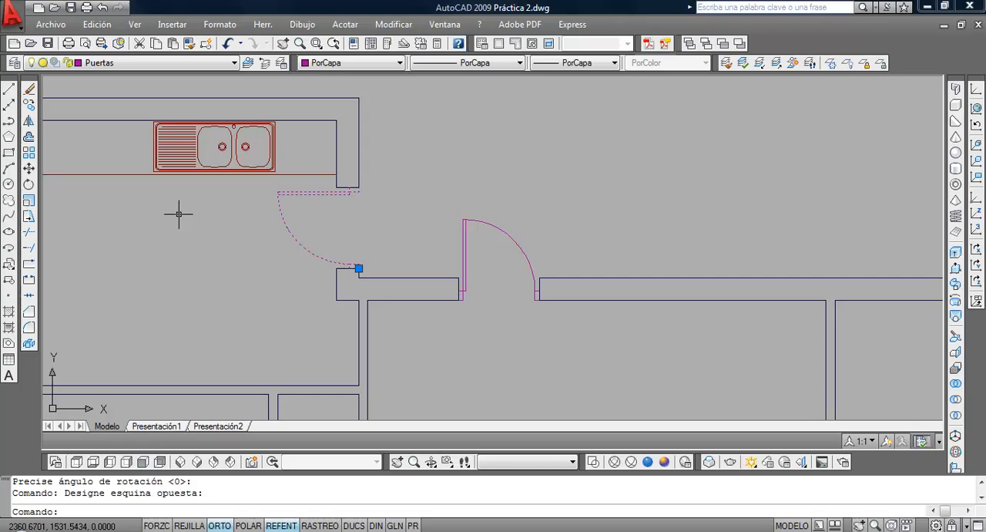
key("Escape")
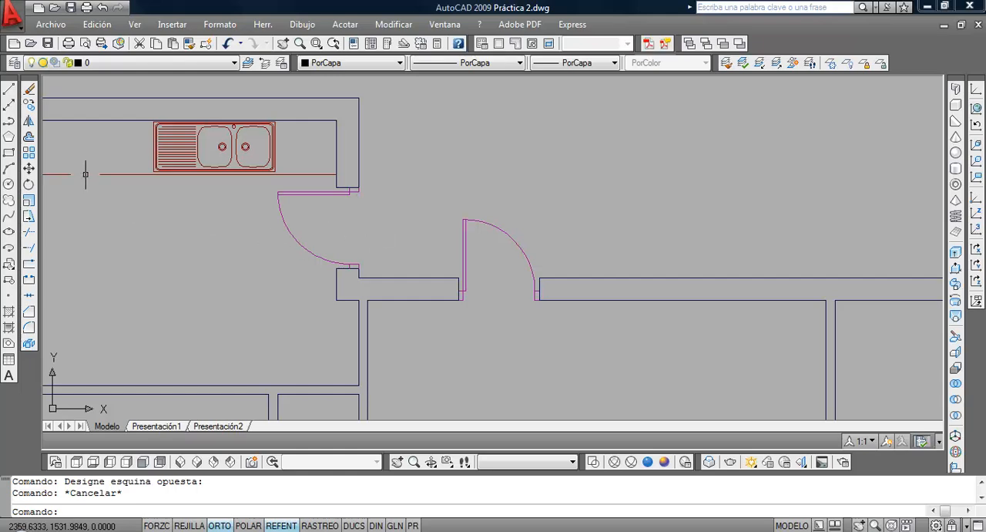
Mirror the kitchen door block about a vertical line through the interior corner of its opening, deleting the source
left_click(28, 121)
left_click(297, 261)
left_click(277, 243)
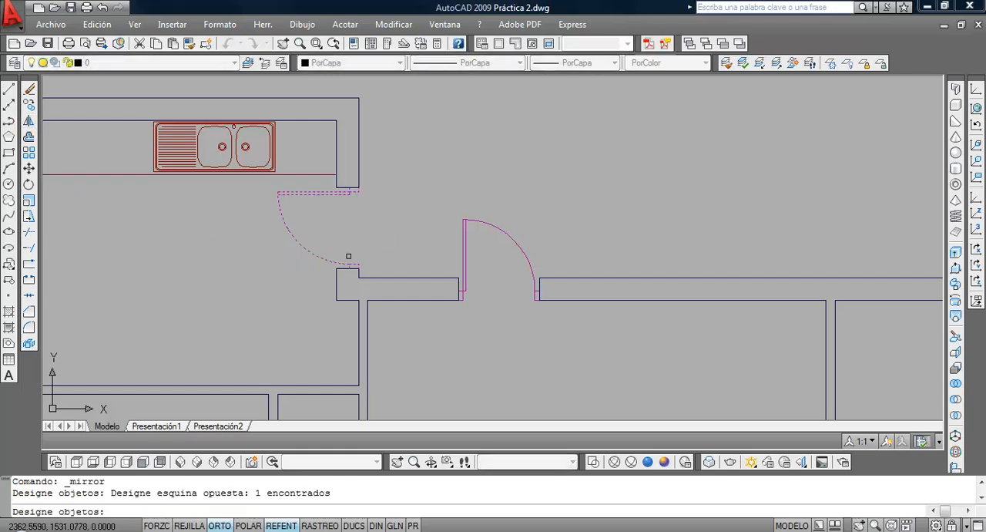
key("Return")
left_click(337, 268)
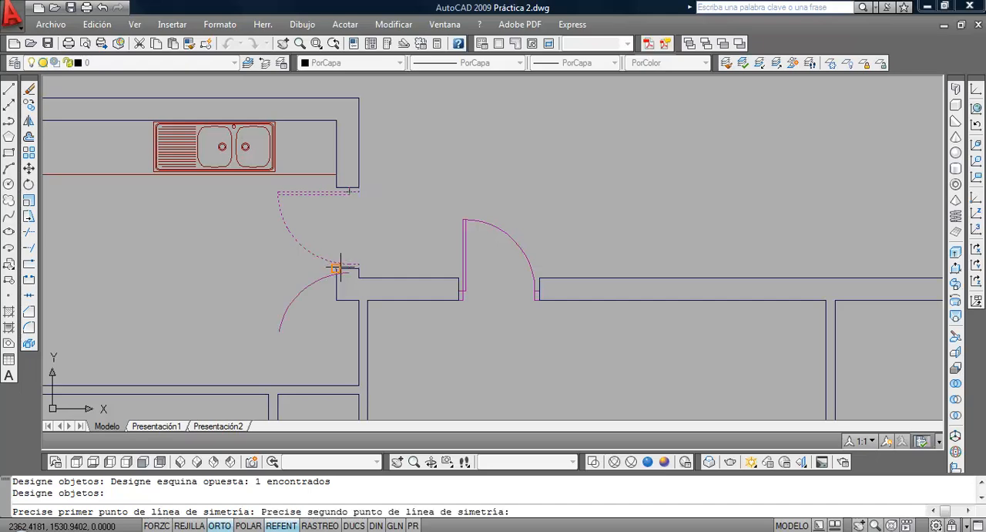
left_click(336, 174)
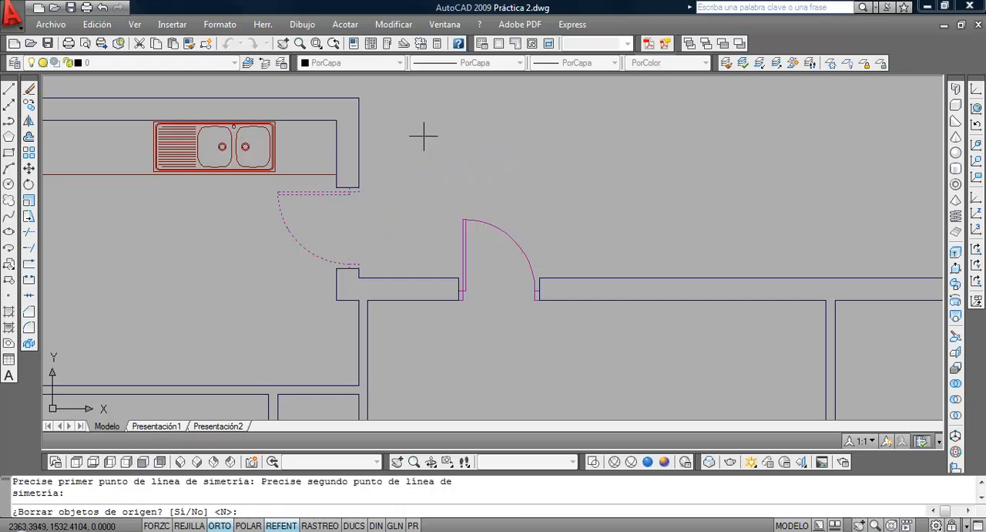
type("s")
key("Return")
Move the mirrored kitchen door by its lower jamb corner to the lower interior corner of the exterior opening
left_click(312, 251)
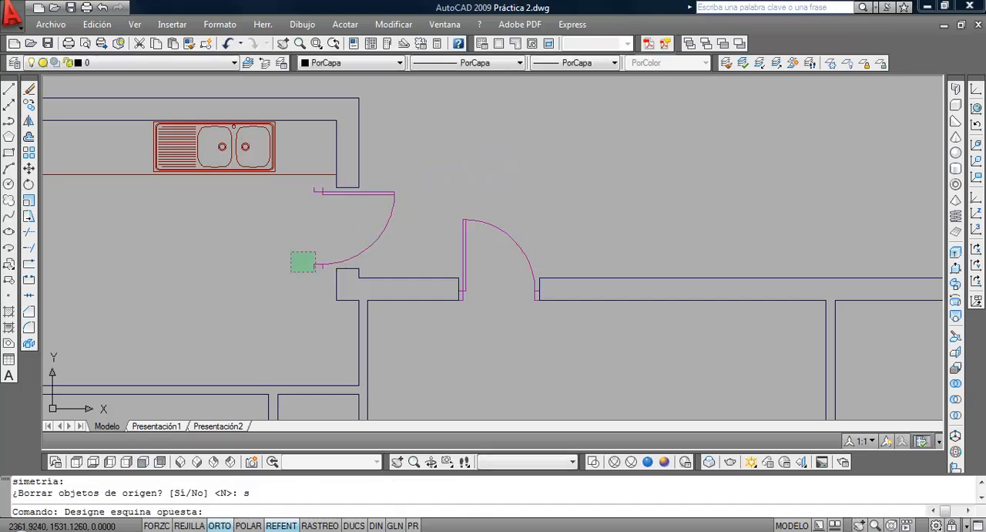
left_click(290, 273)
left_click(28, 171)
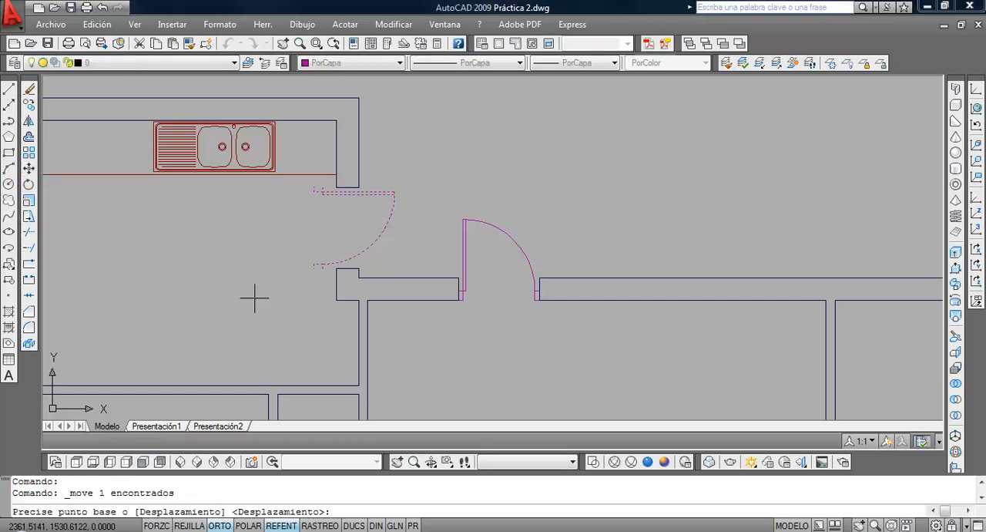
left_click(314, 268)
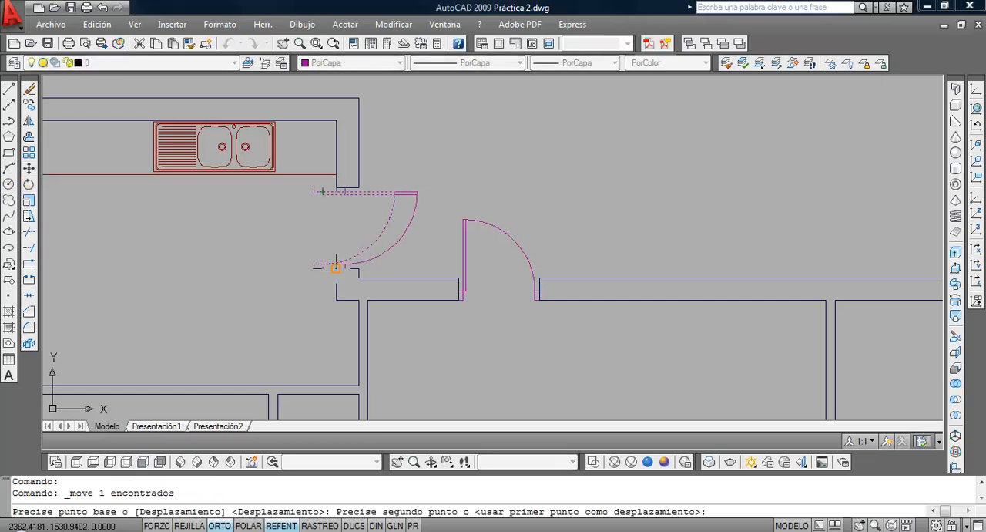
left_click(336, 267)
Switch to Vivienda.pdf and examine the furniture and doors from the kitchen down to the garage
scroll(343, 304, "down", 3)
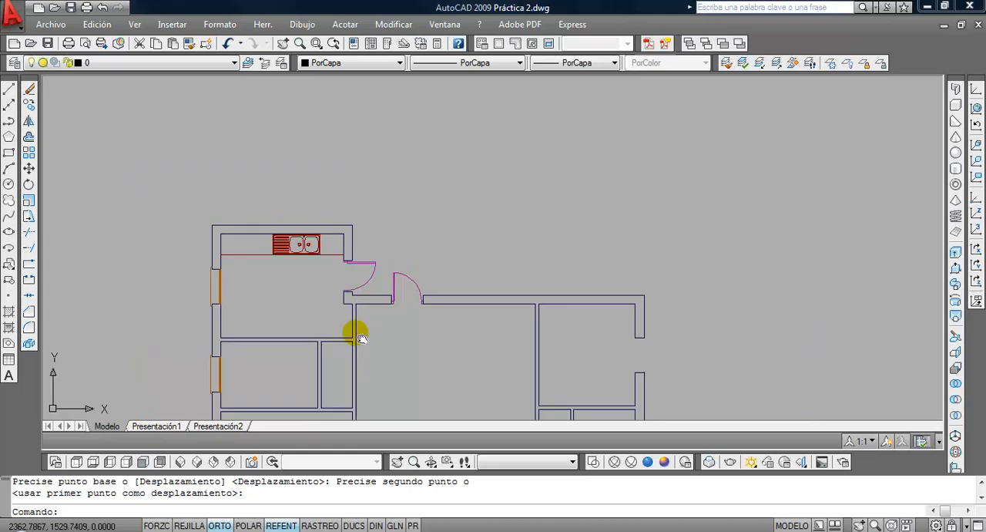
scroll(351, 304, "down", 3)
scroll(405, 269, "up", 5)
scroll(342, 269, "down", 4)
scroll(341, 263, "up", 2)
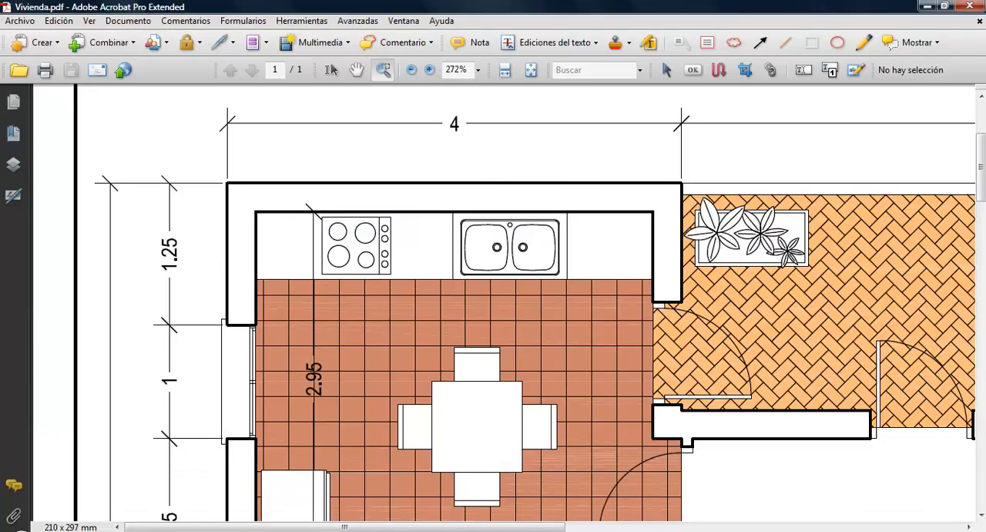
scroll(621, 409, "down", 5)
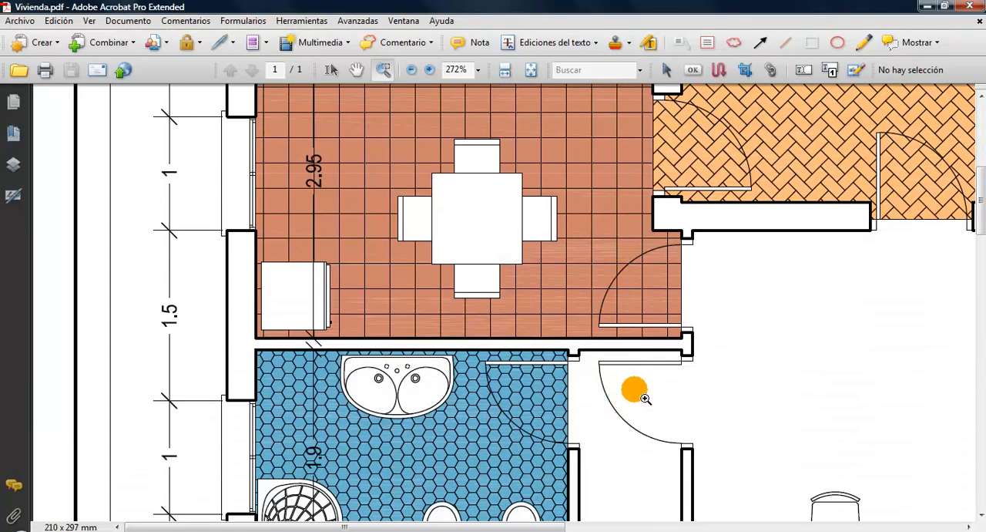
scroll(651, 416, "down", 4)
scroll(655, 420, "up", 4)
scroll(658, 420, "down", 2)
scroll(667, 416, "down", 15)
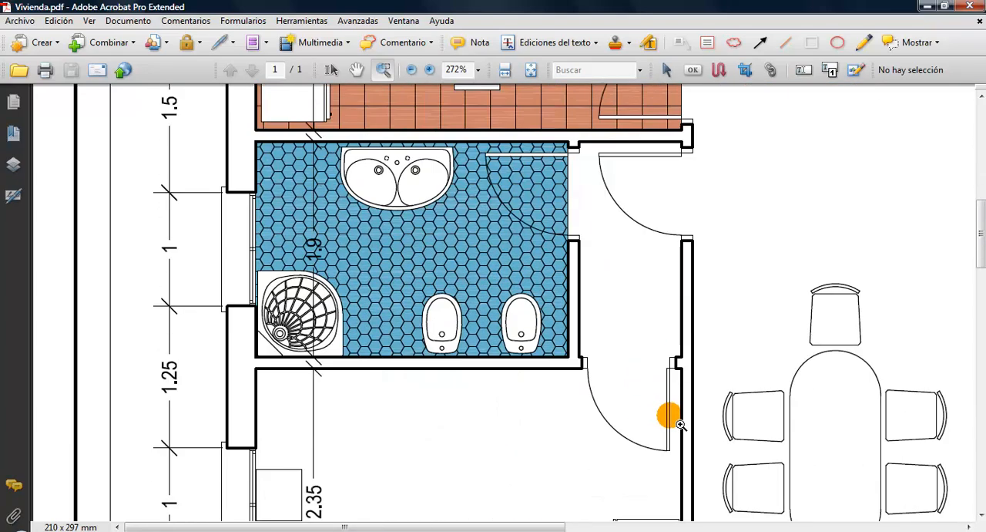
scroll(706, 416, "down", 15)
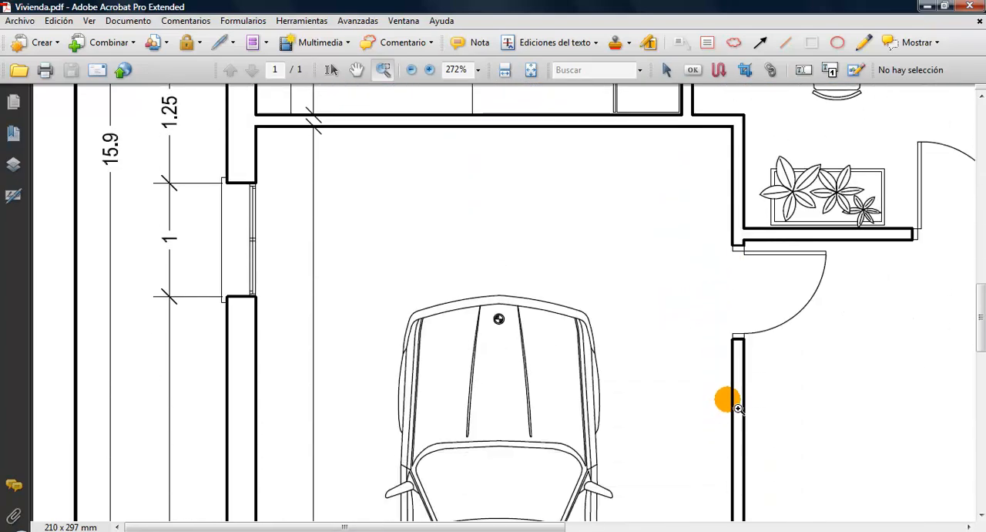
scroll(558, 385, "up", 7)
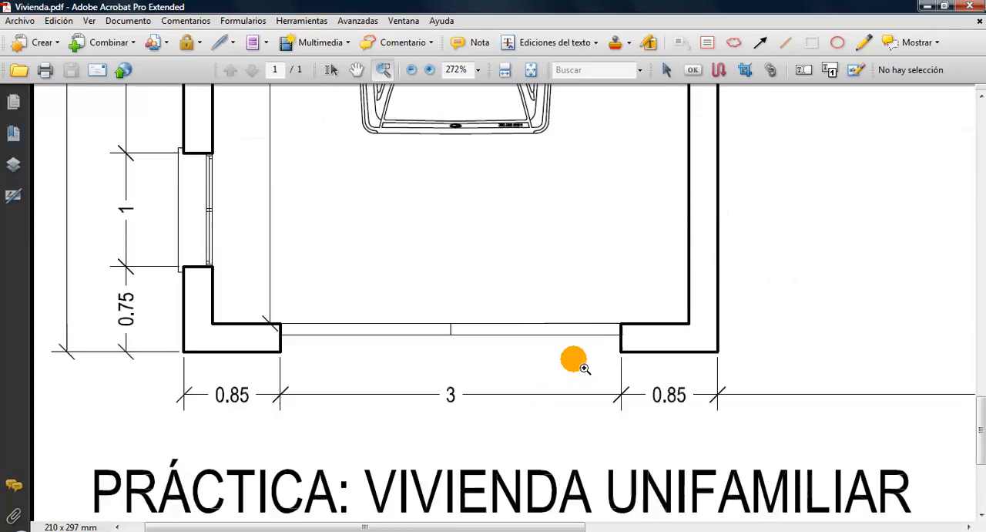
Switch back to the Práctica 2.dwg drawing in AutoCAD and make Mobiliario the current layer
key("alt+Tab")
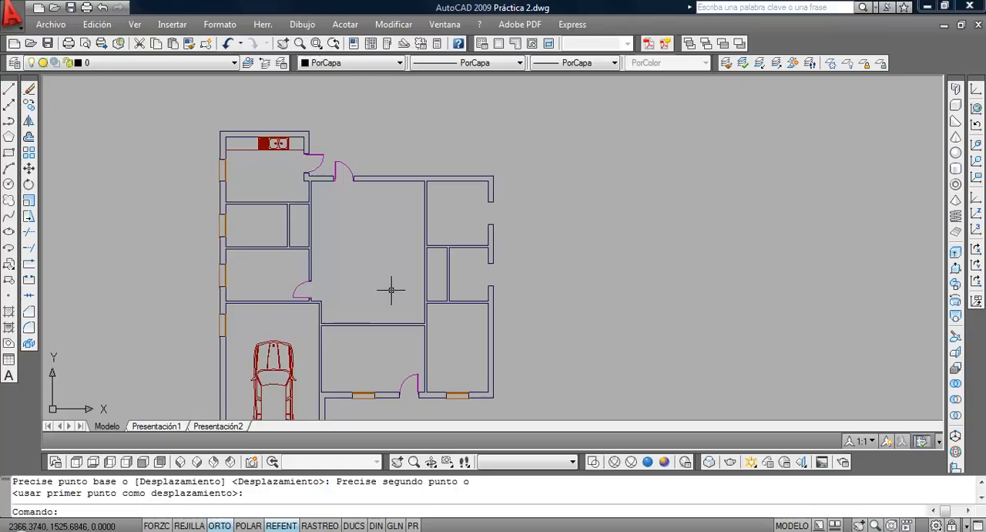
scroll(340, 292, "up", 4)
scroll(341, 292, "down", 7)
scroll(291, 268, "up", 6)
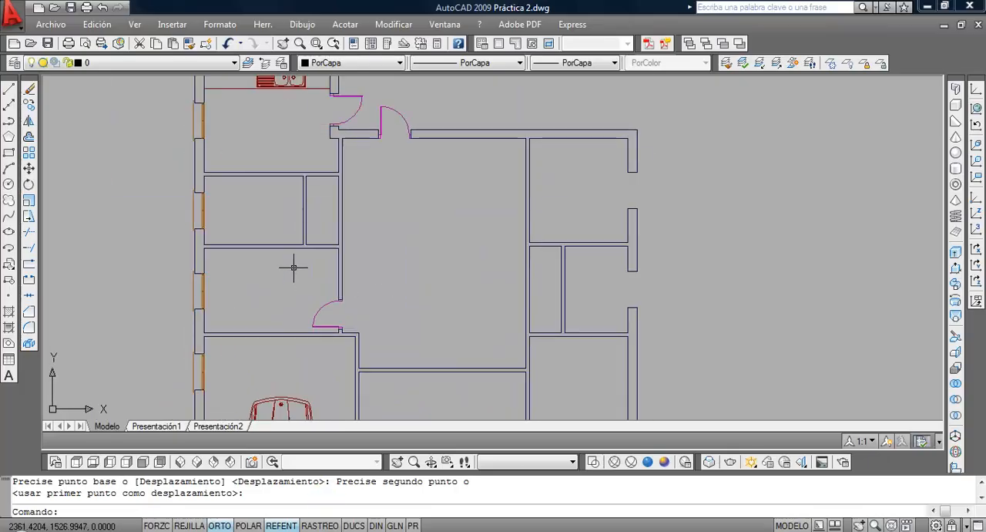
left_click(99, 62)
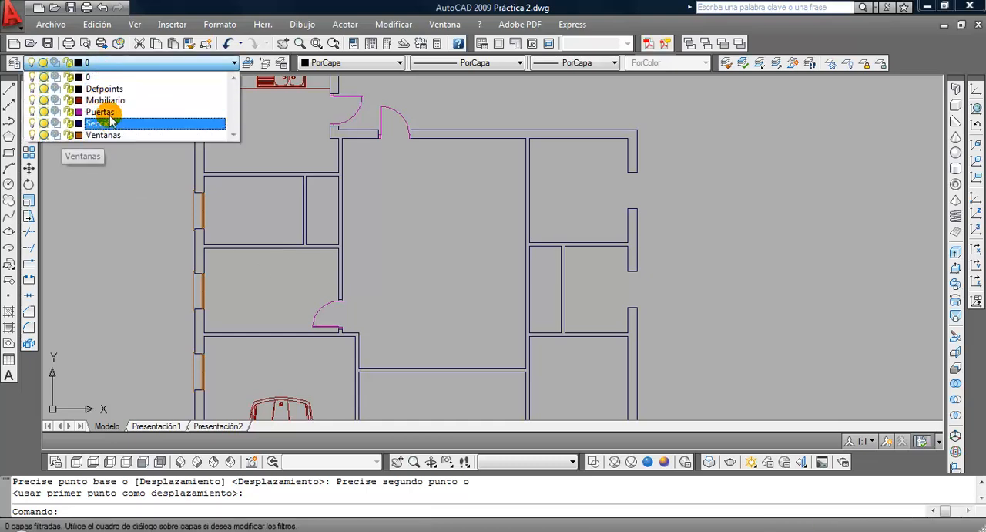
left_click(104, 100)
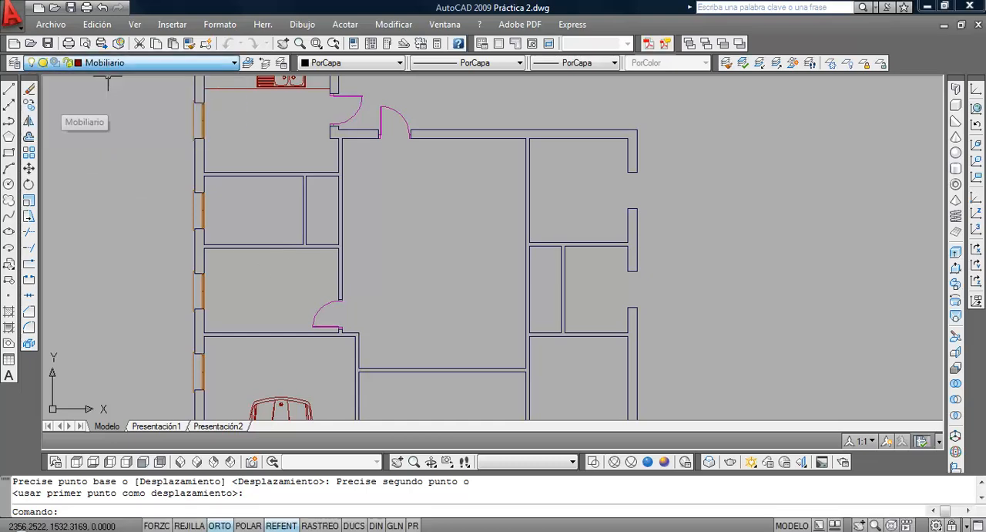
Start inserting a block from file and browse to the Muebles folder inside Bloques on the desktop
left_click(8, 263)
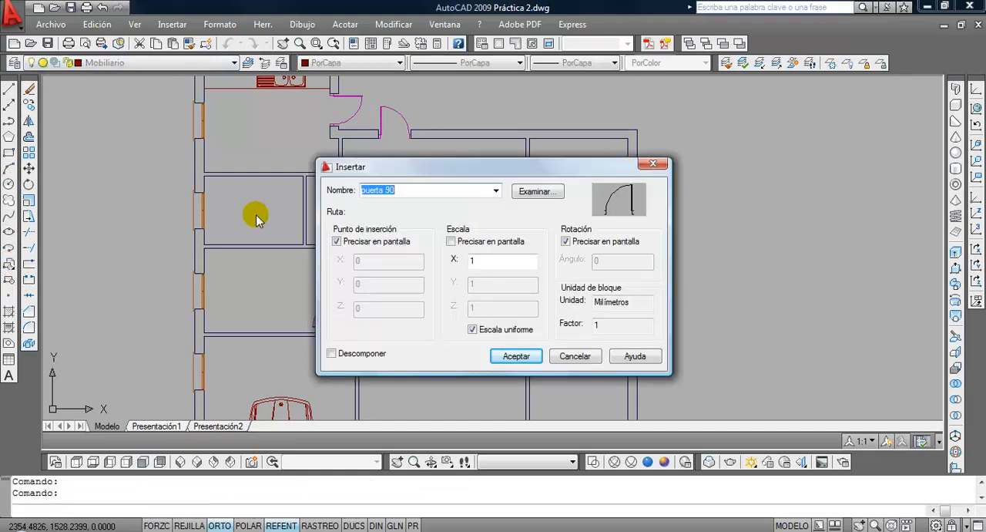
left_click(531, 192)
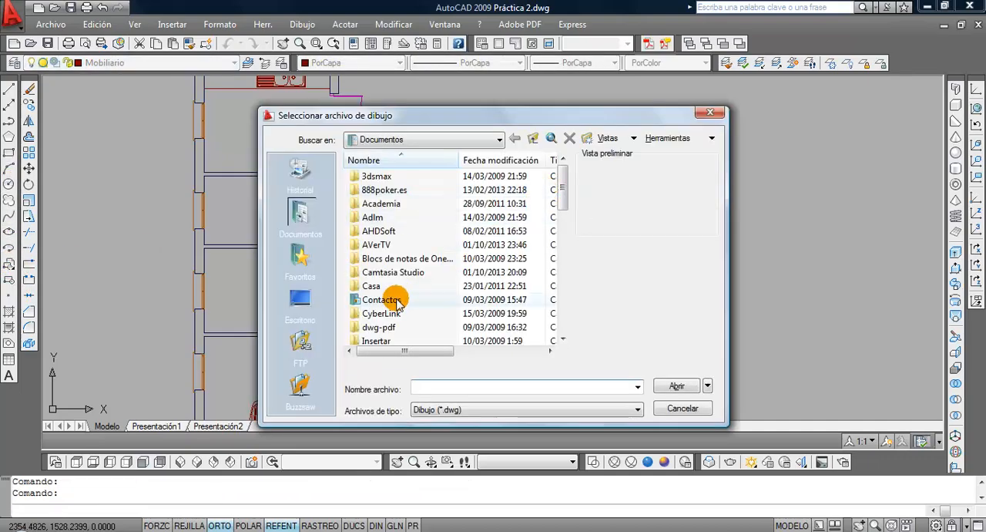
left_click(400, 142)
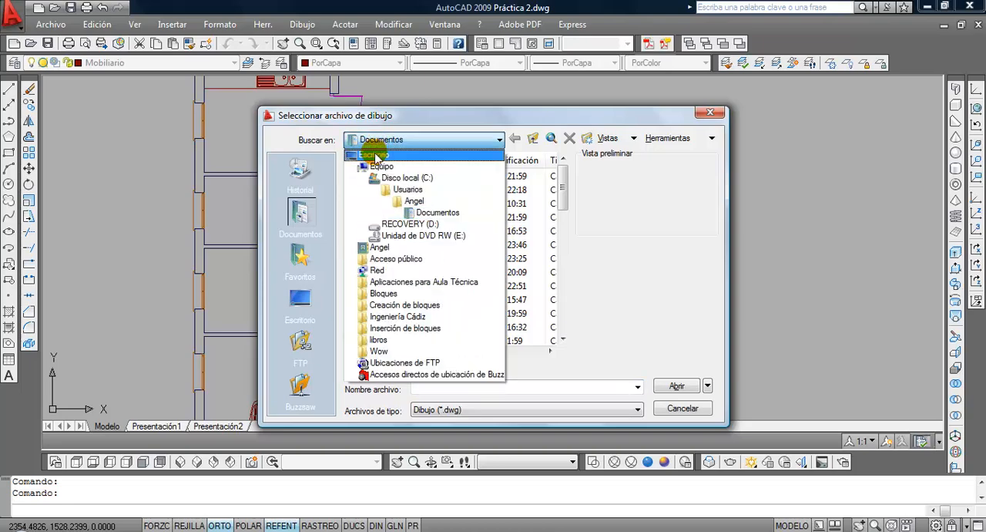
left_click(378, 151)
double_click(377, 244)
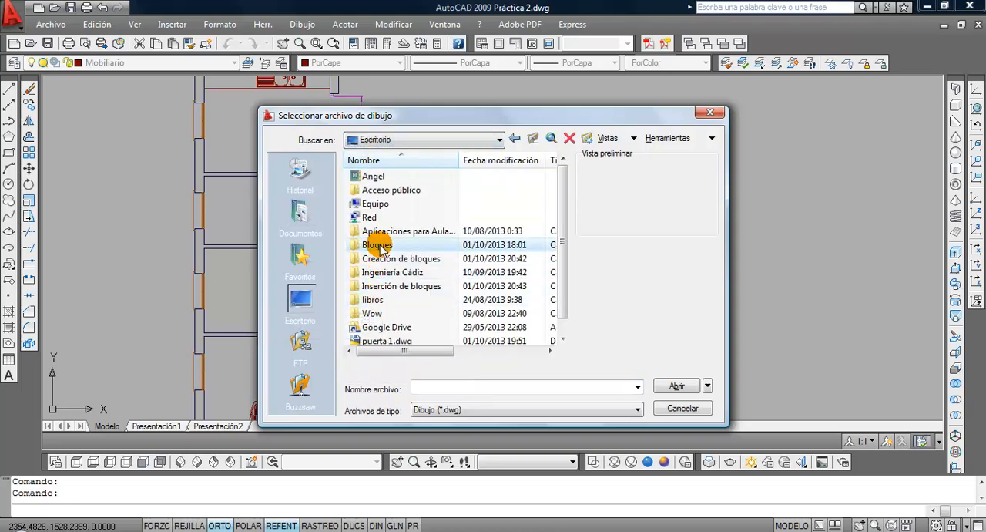
double_click(381, 229)
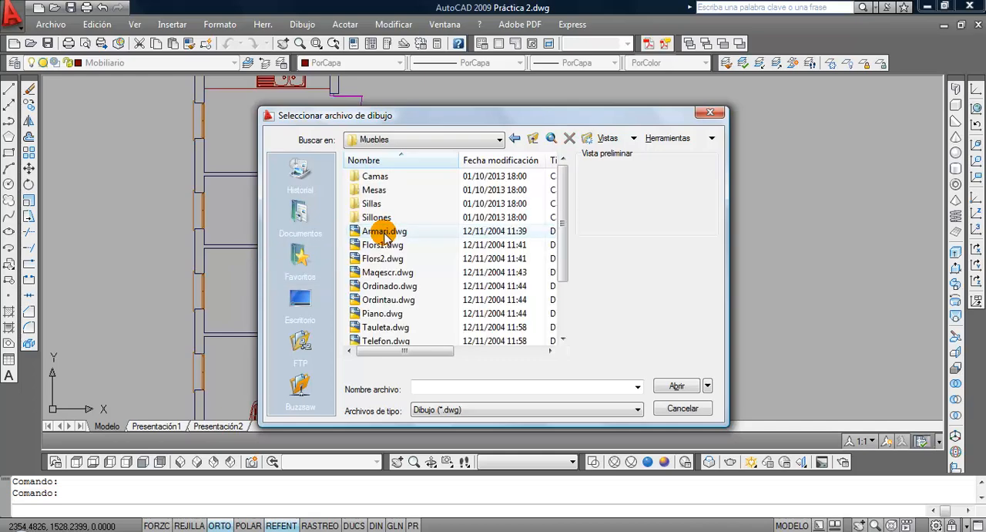
Preview the furniture drawings in the Muebles folder, from Armari.dwg through Tv1_p.dwg
left_click(381, 230)
left_click(383, 246)
left_click(376, 272)
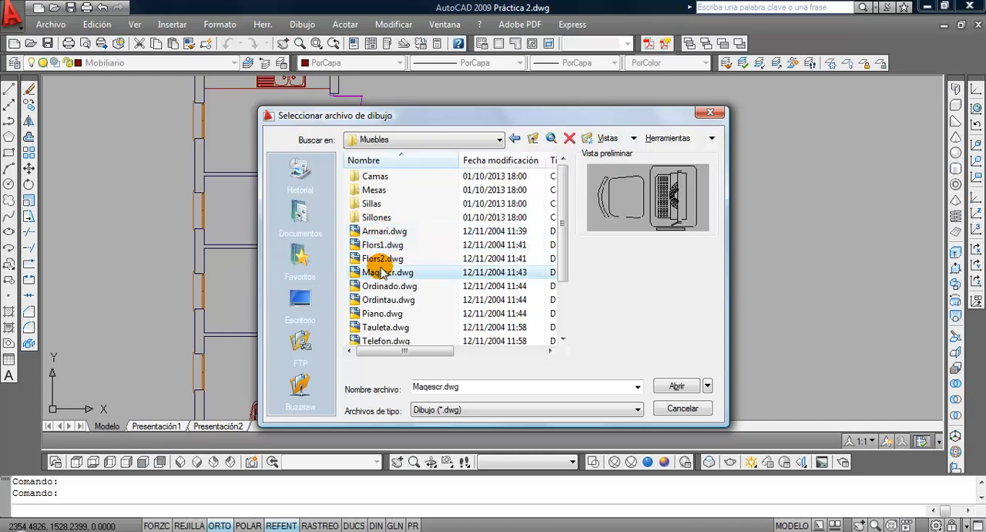
left_click(380, 285)
key("Down")
key("Down")
key("Down")
key("Down")
key("Down")
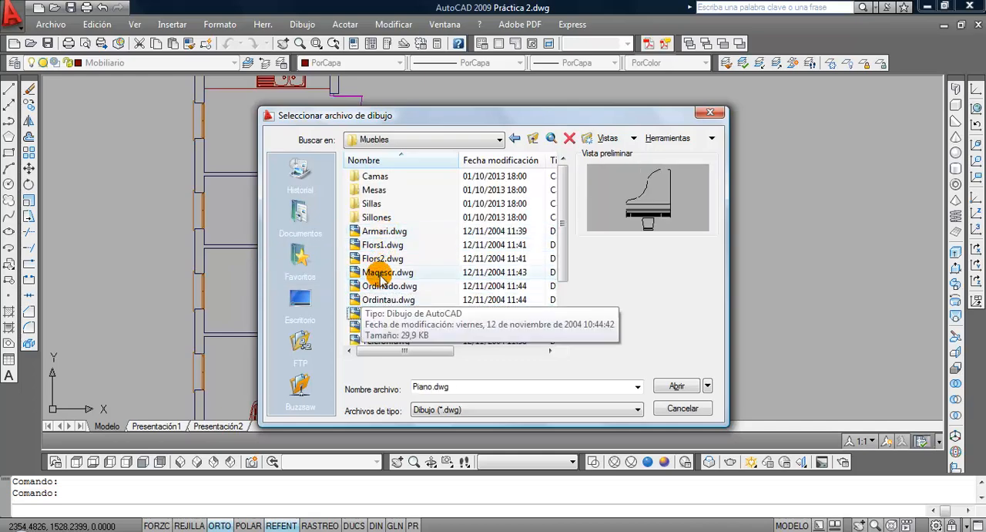
key("Down")
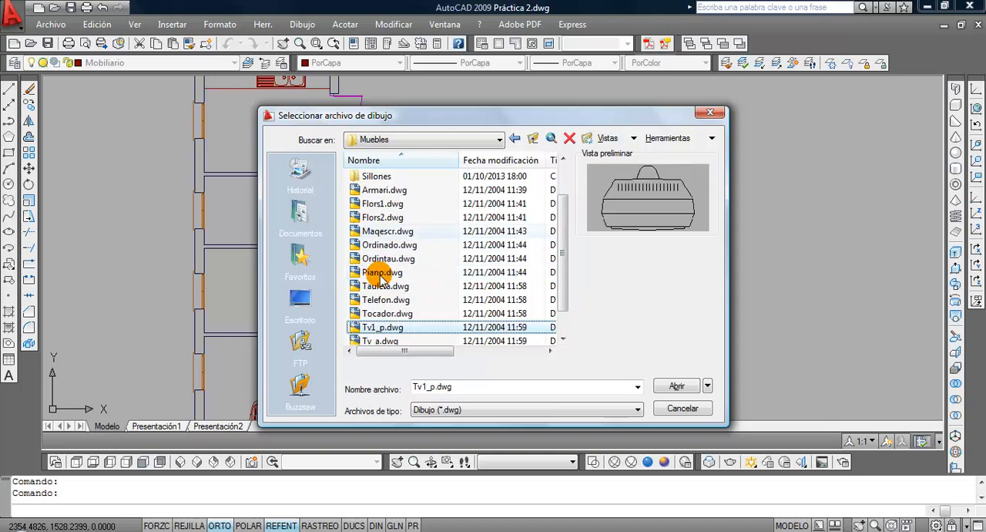
scroll(455, 304, "up", 1)
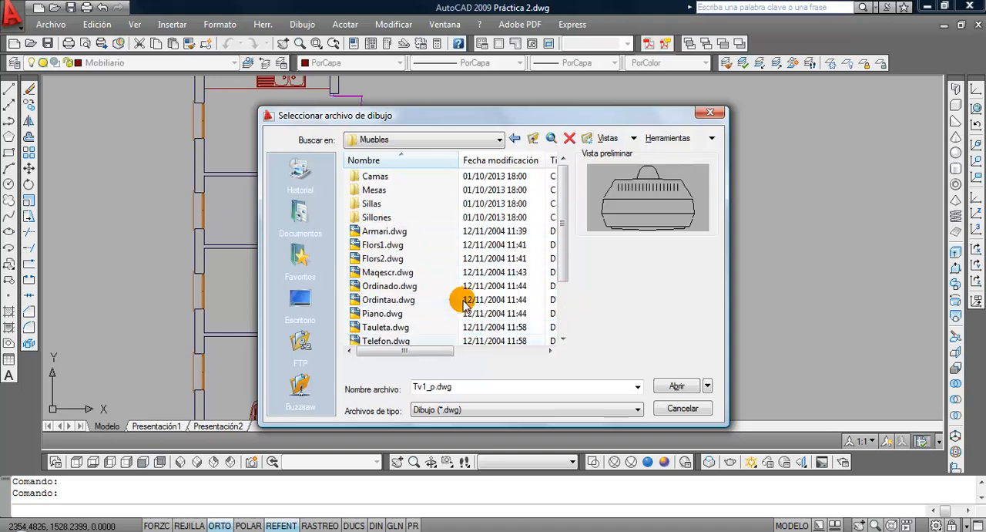
Preview the table drawings in the Mesas folder and choose Mc804s.dwg as the block to insert
double_click(377, 193)
left_click(384, 192)
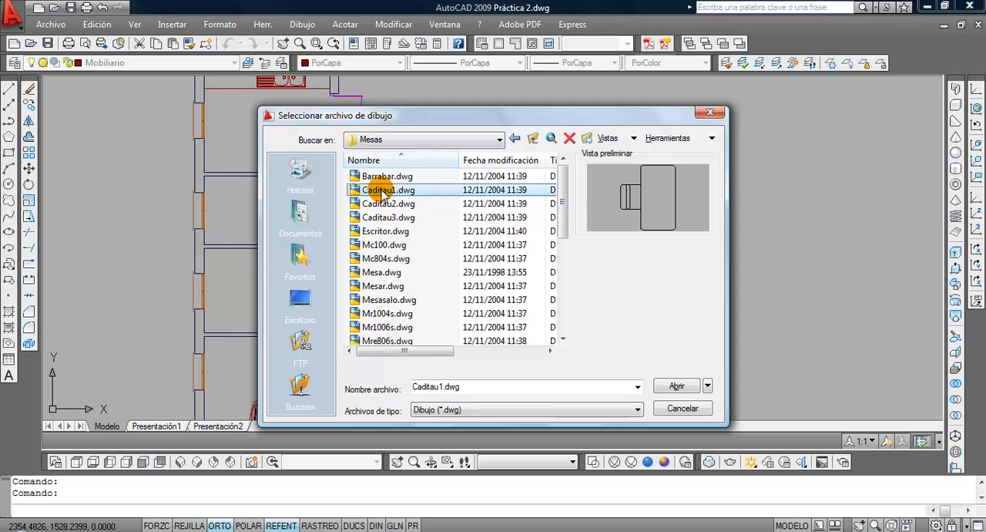
key("Down")
key("Down")
key("Down")
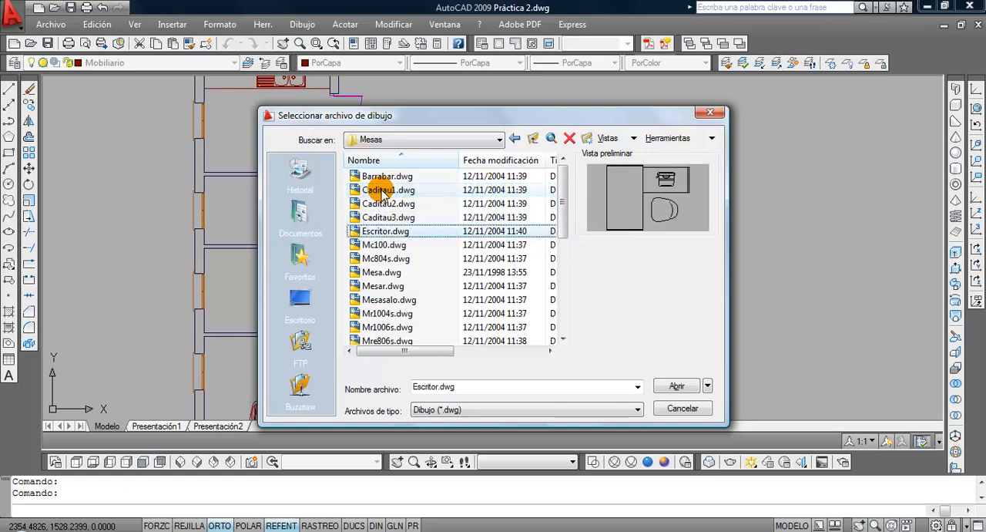
key("Down")
key("Down")
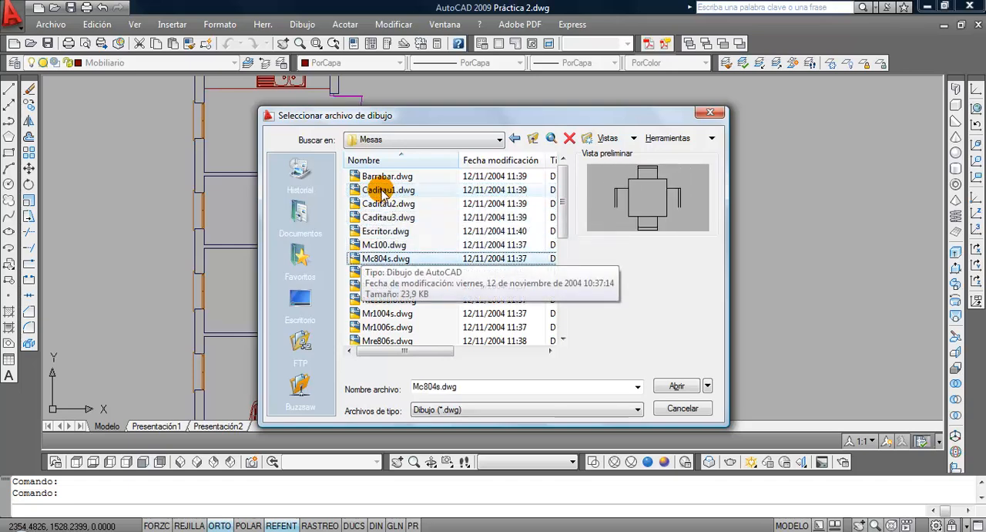
left_click(679, 388)
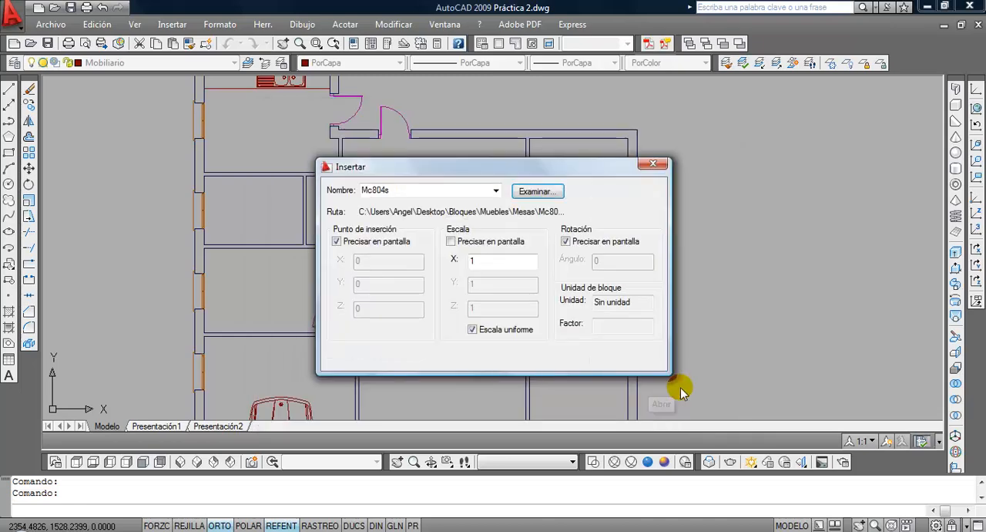
Insert the Mc804s table block in the large central room at scale 1 with 0° rotation and inspect it
left_click(511, 362)
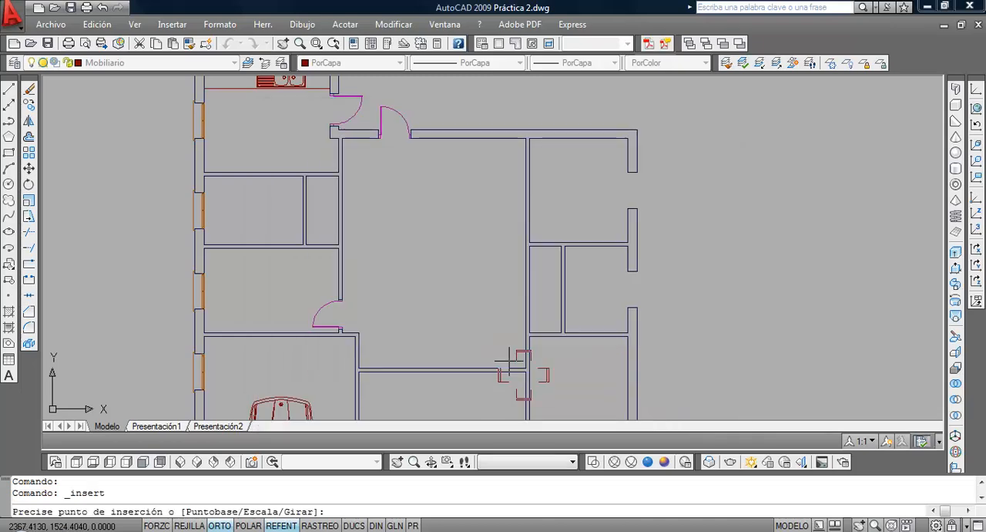
left_click(401, 241)
key("Return")
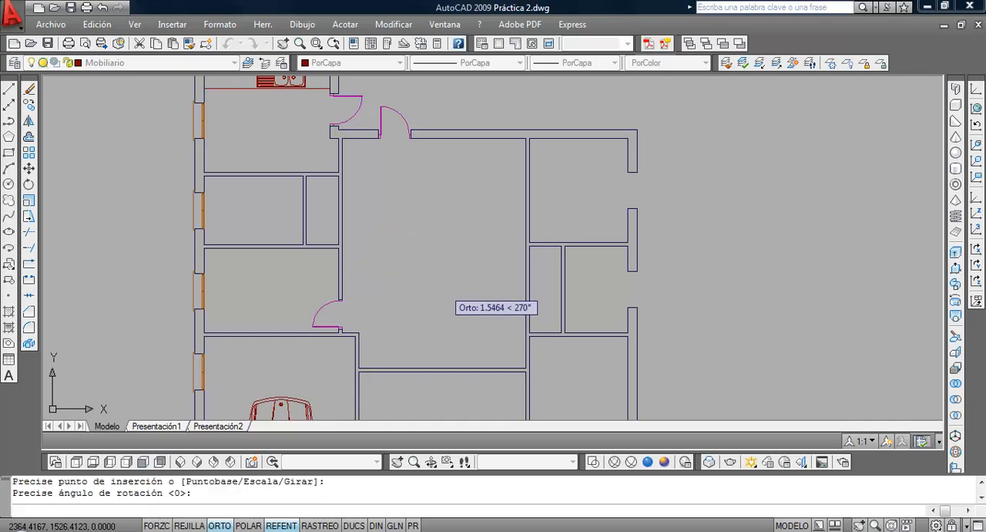
scroll(399, 279, "up", 5)
middle_click_drag(436, 196, 374, 305)
scroll(374, 305, "up", 3)
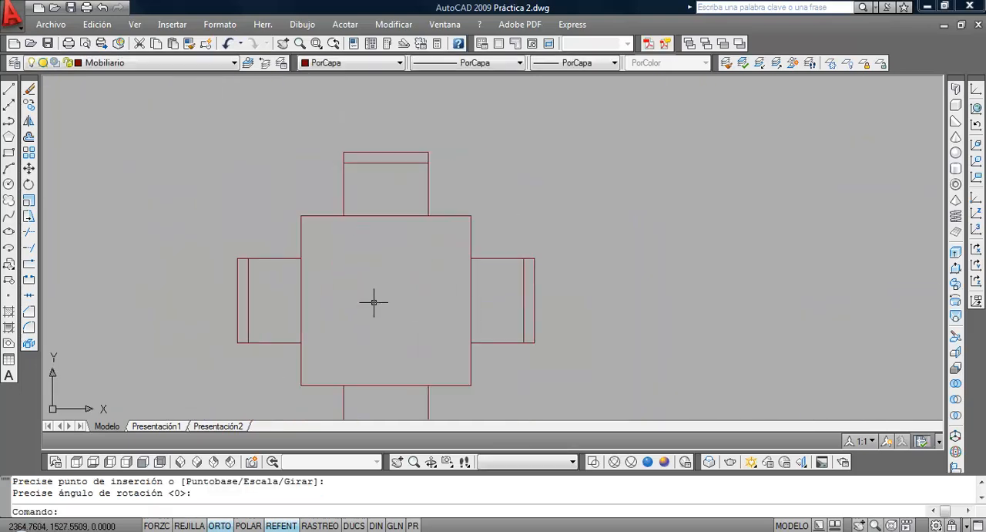
scroll(375, 301, "down", 6)
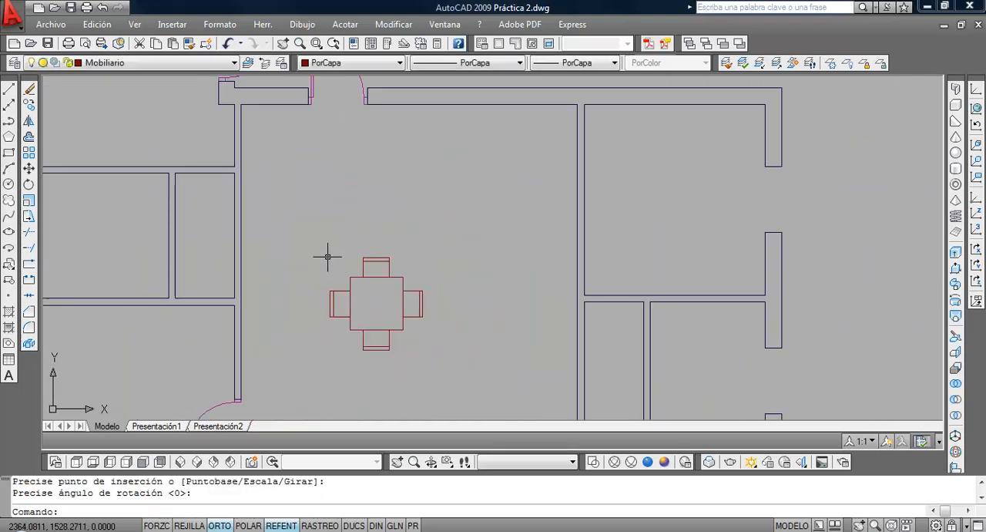
Measure the upper edge of the inserted table top with a linear dimension and erase that dimension
left_click(343, 25)
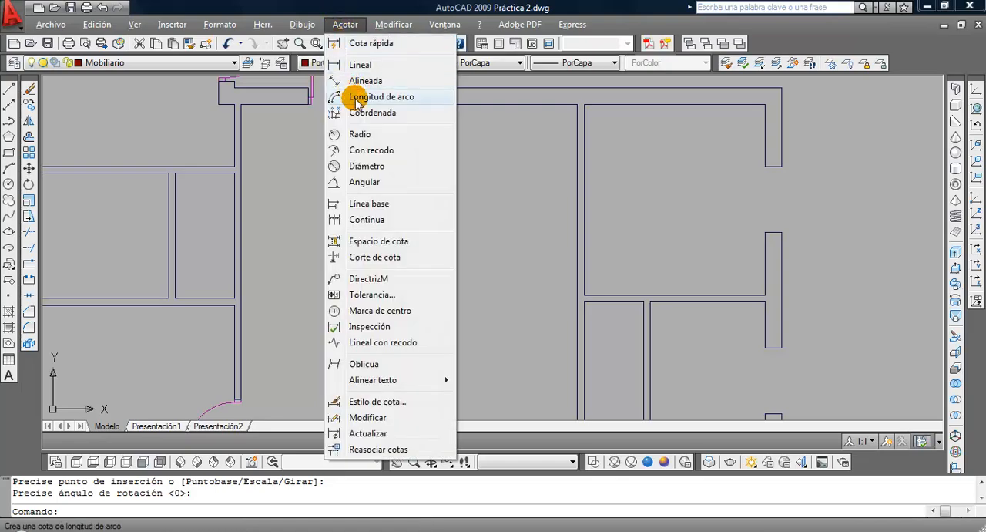
left_click(362, 65)
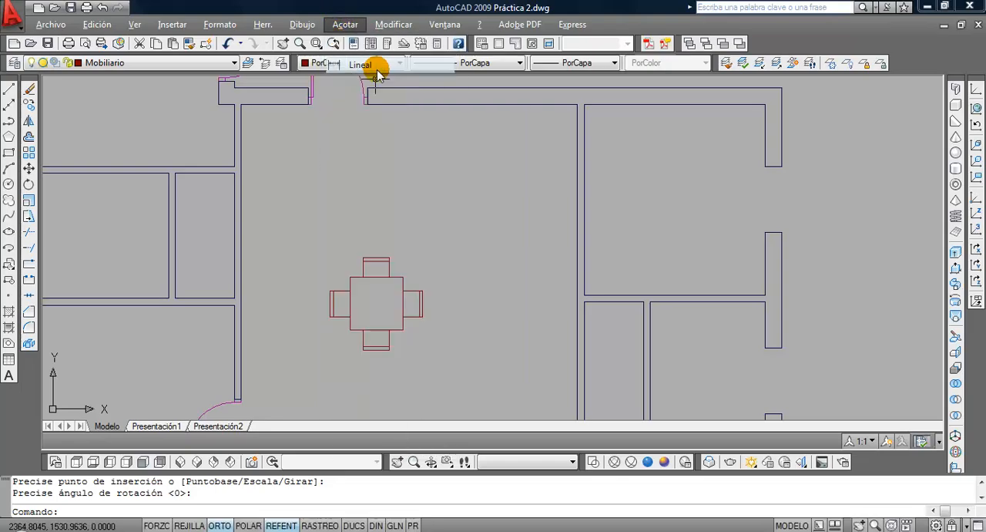
left_click(402, 276)
left_click(503, 243)
scroll(504, 243, "down", 6)
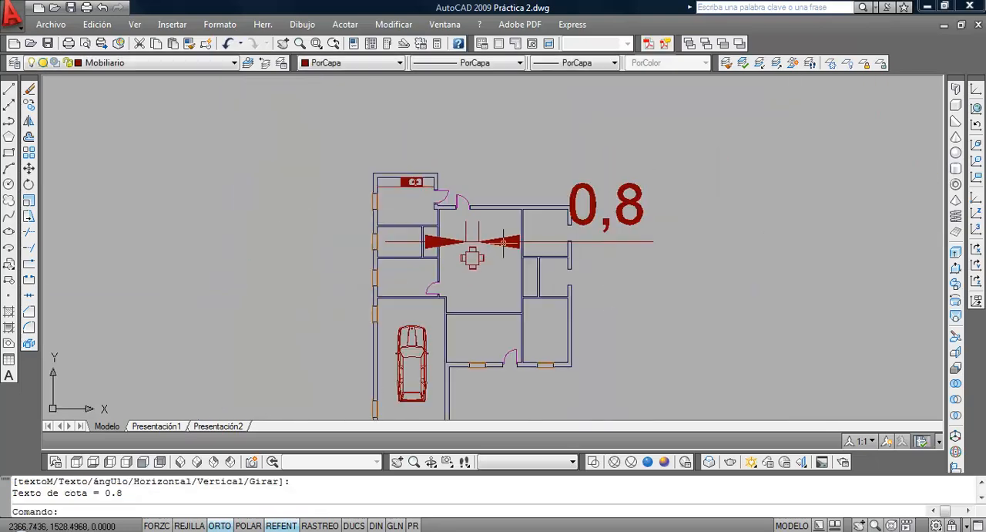
left_click(652, 202)
left_click(100, 131)
key("Delete")
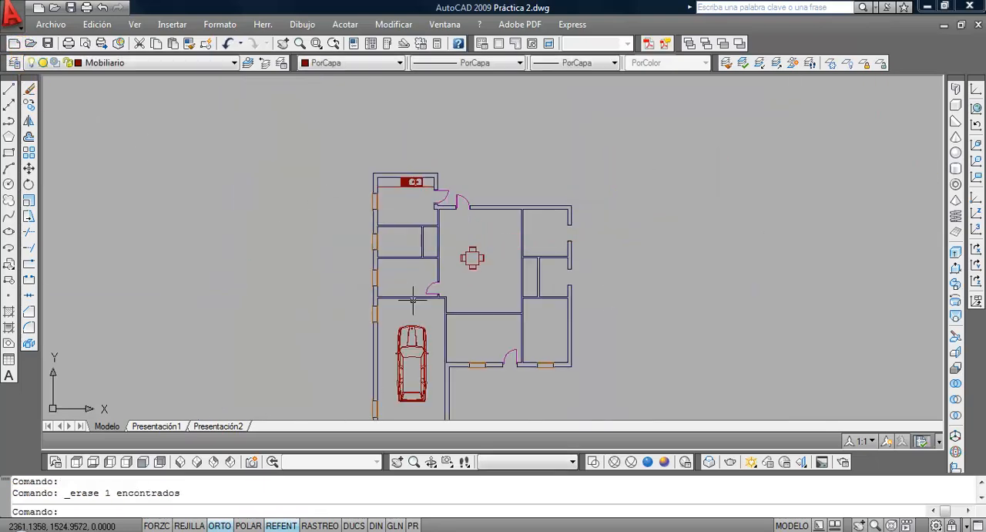
Scale the table block by reference from the table top's lower-left corner, making its lower edge 1.2 long
scroll(447, 220, "up", 6)
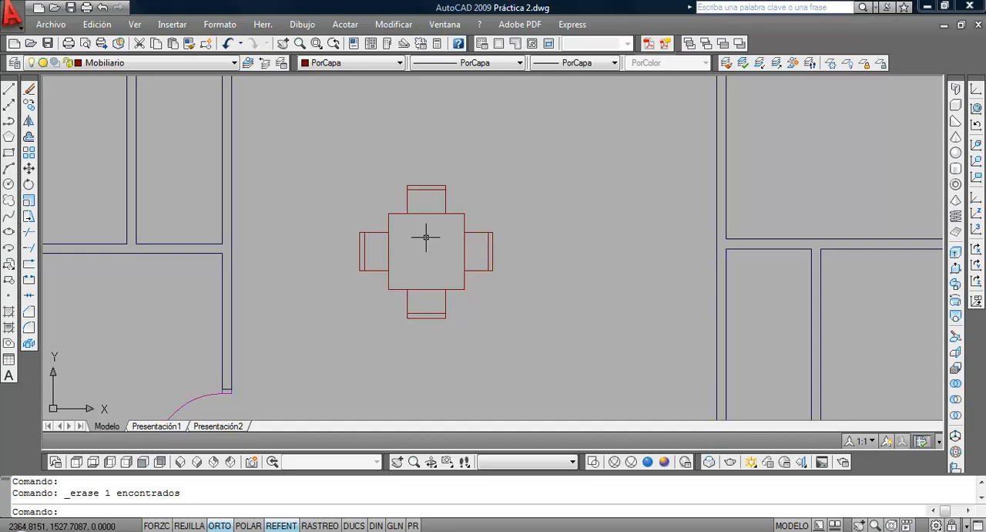
left_click(29, 202)
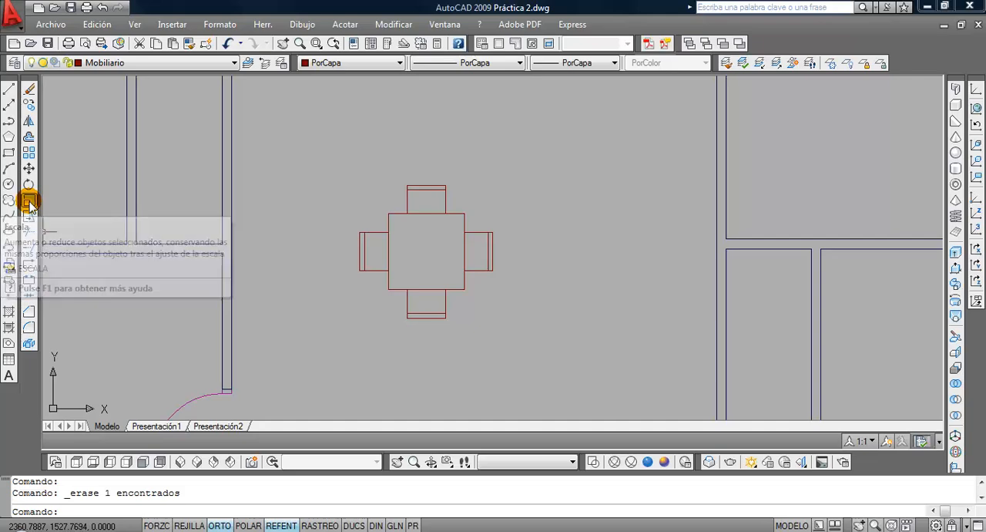
left_click(457, 321)
left_click(428, 300)
key("Return")
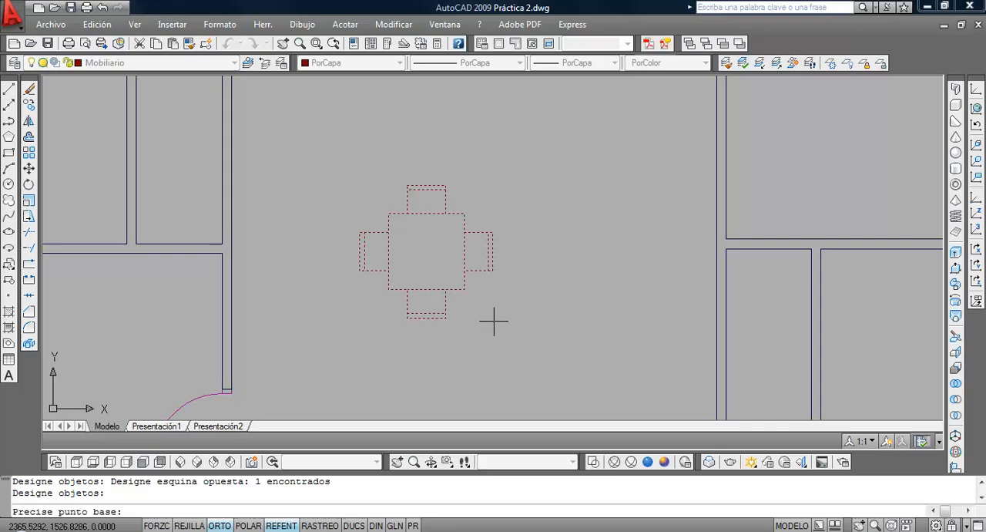
left_click(389, 290)
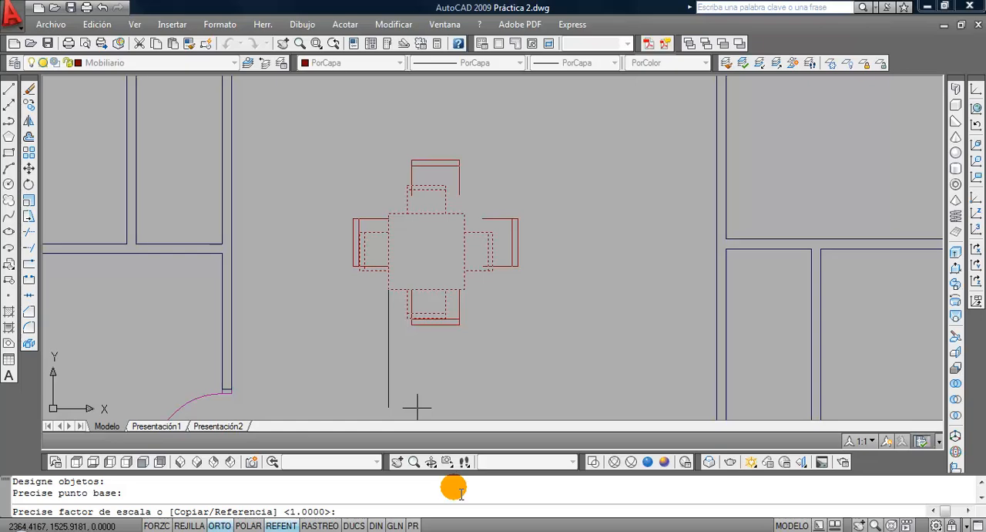
type("r")
key("Return")
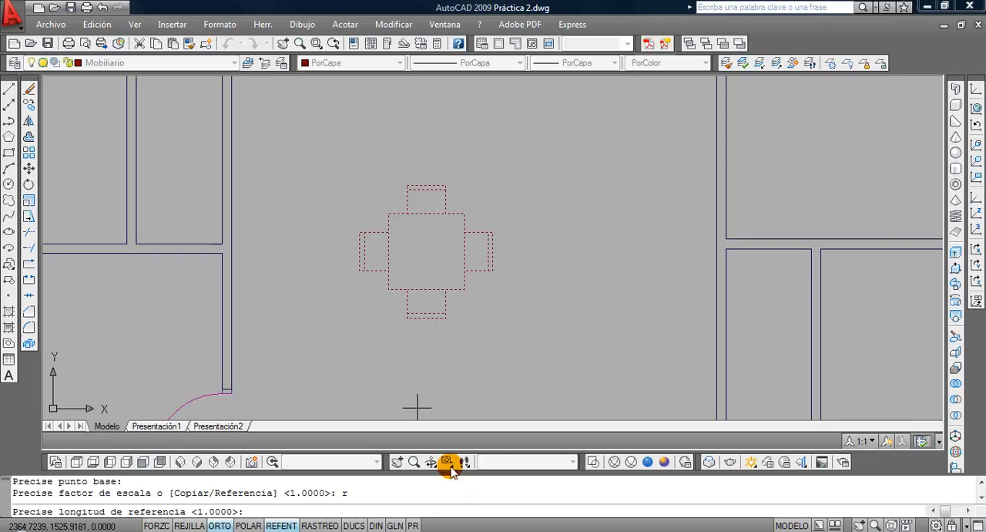
left_click(389, 290)
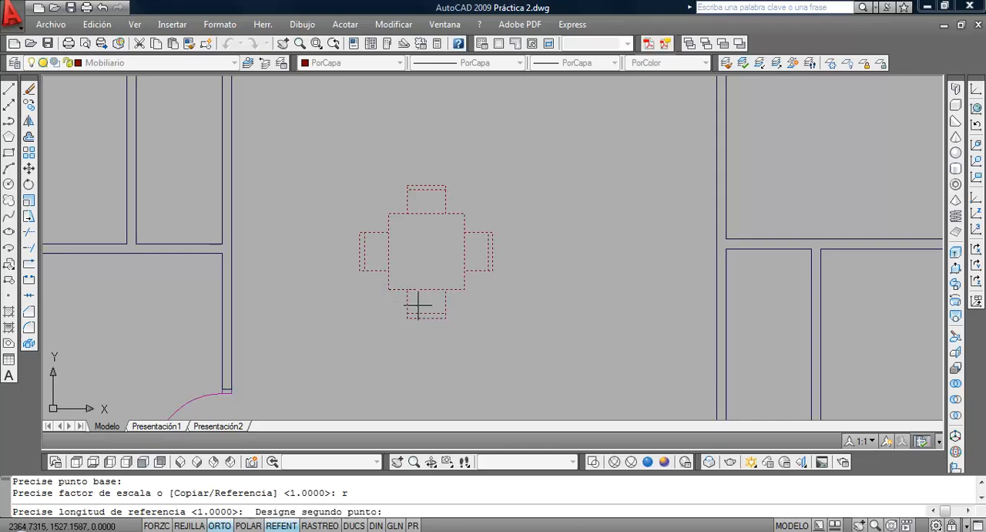
left_click(464, 289)
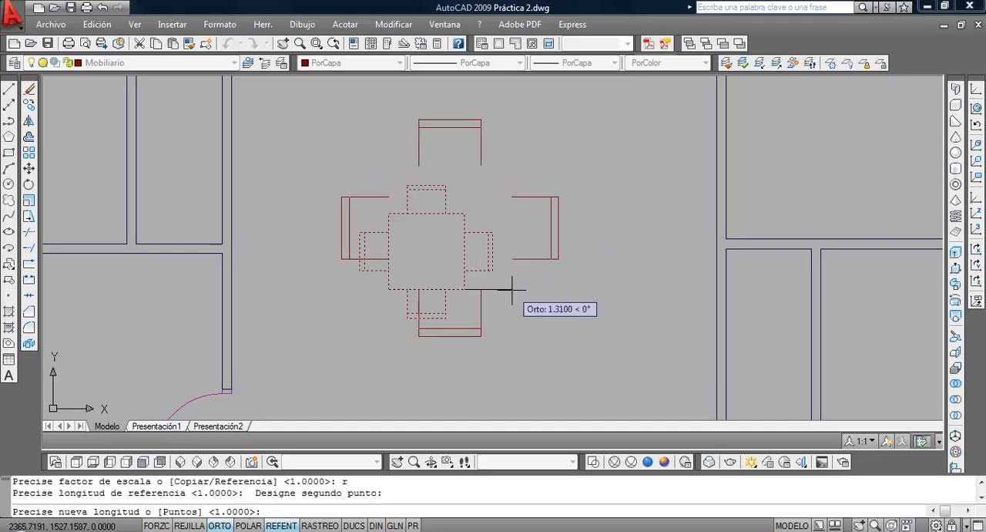
type("1.2")
key("Return")
scroll(510, 288, "down", 1)
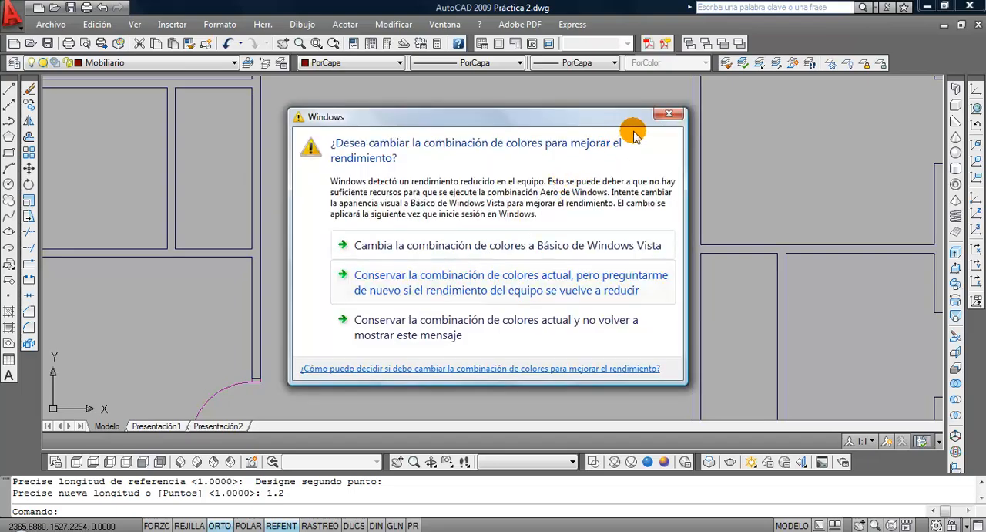
Keep the current Windows colour scheme without showing the message again, and look over the open gaps in the plan's right outer wall
left_click(535, 320)
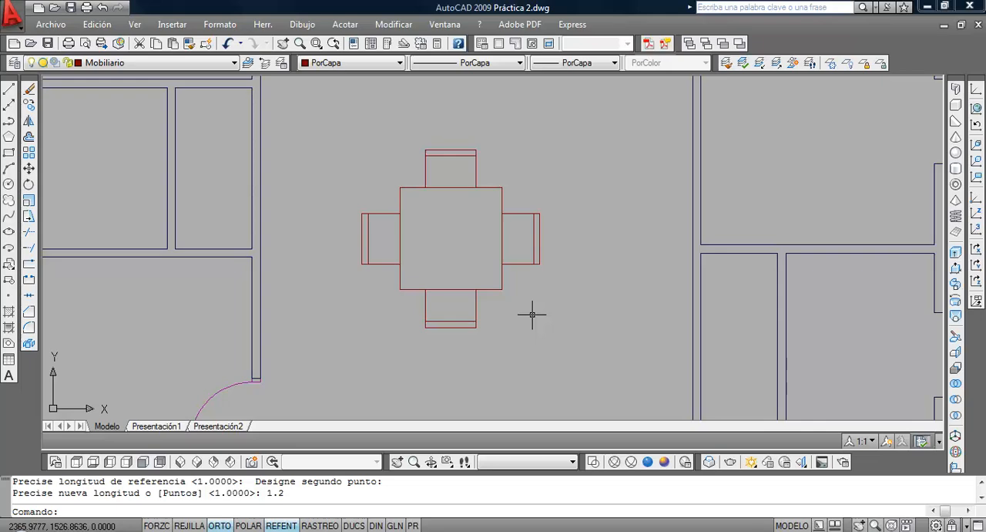
scroll(530, 311, "down", 3)
middle_click_drag(528, 308, 242, 282)
scroll(409, 254, "up", 3)
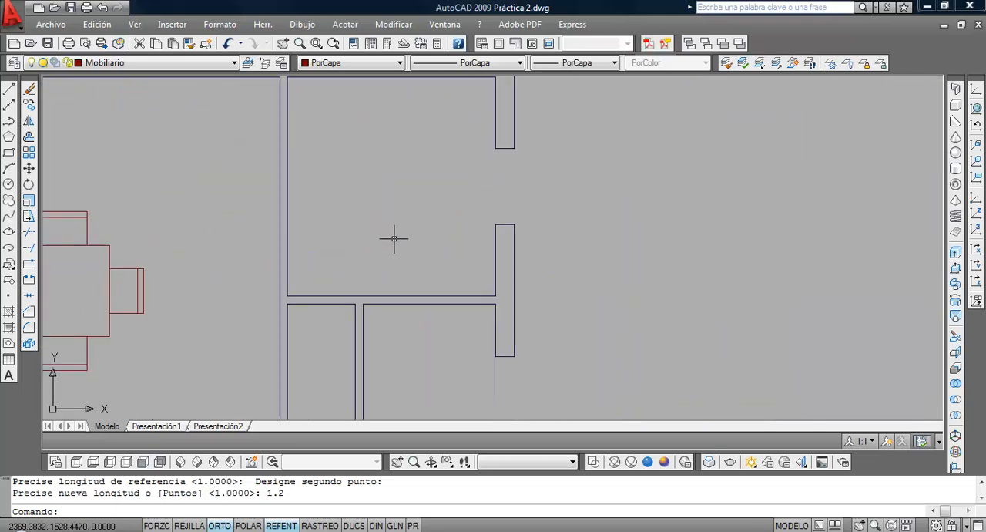
scroll(393, 238, "down", 3)
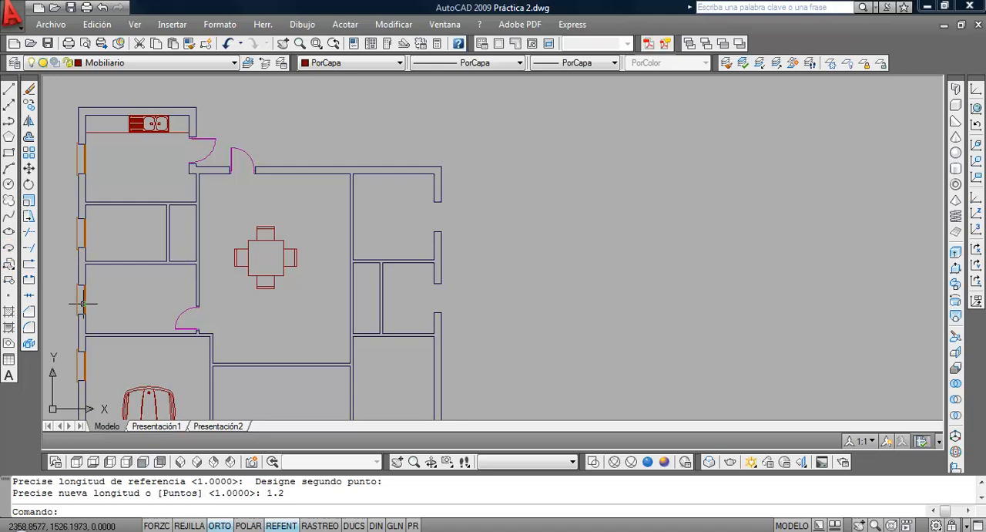
scroll(340, 272, "up", 2)
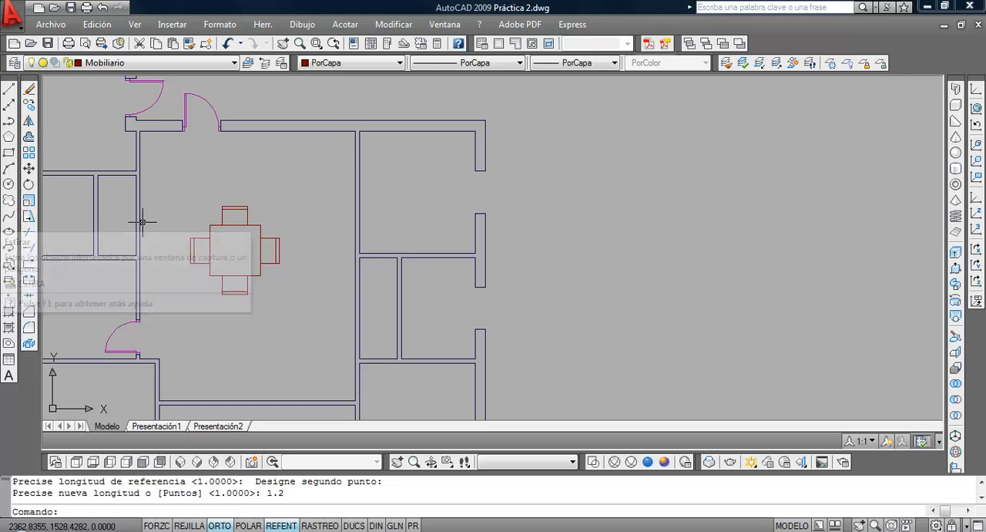
Measure the upper opening in the right outer wall with a vertical linear dimension and erase that dimension
left_click(345, 25)
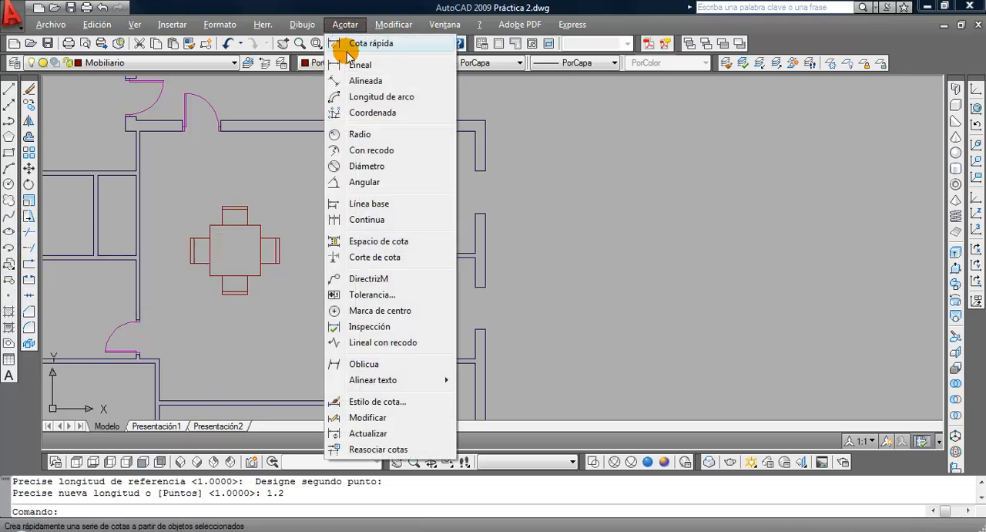
left_click(352, 66)
left_click(484, 171)
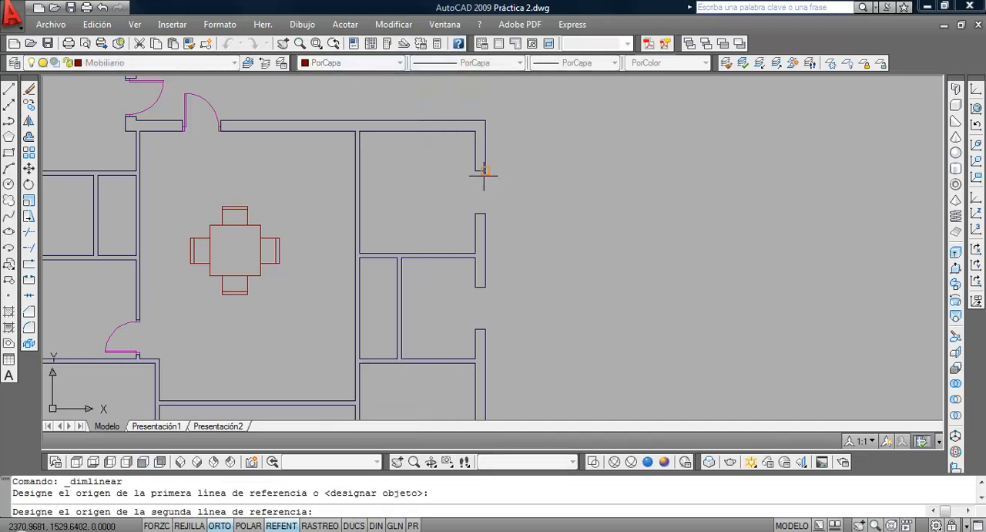
left_click(480, 214)
left_click(537, 222)
scroll(577, 258, "down", 5)
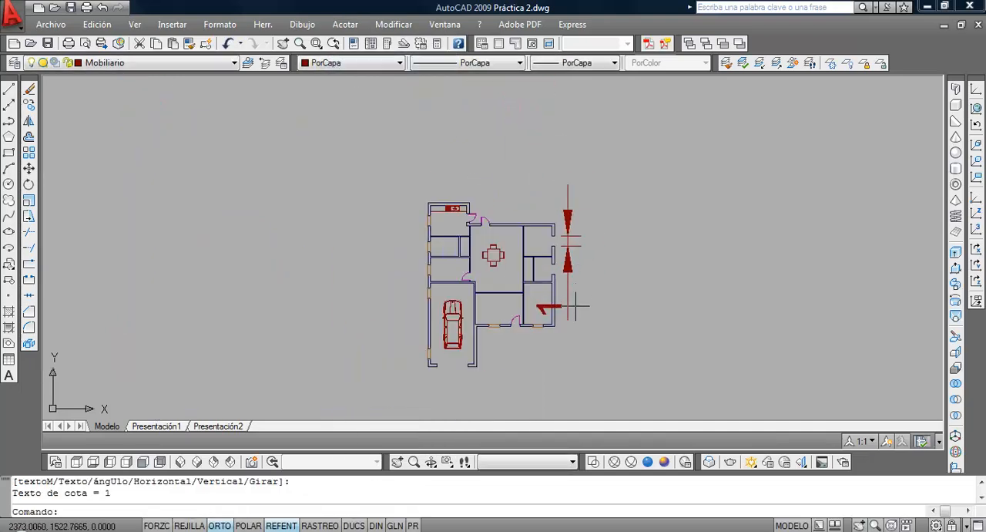
left_click(574, 259)
left_click(566, 254)
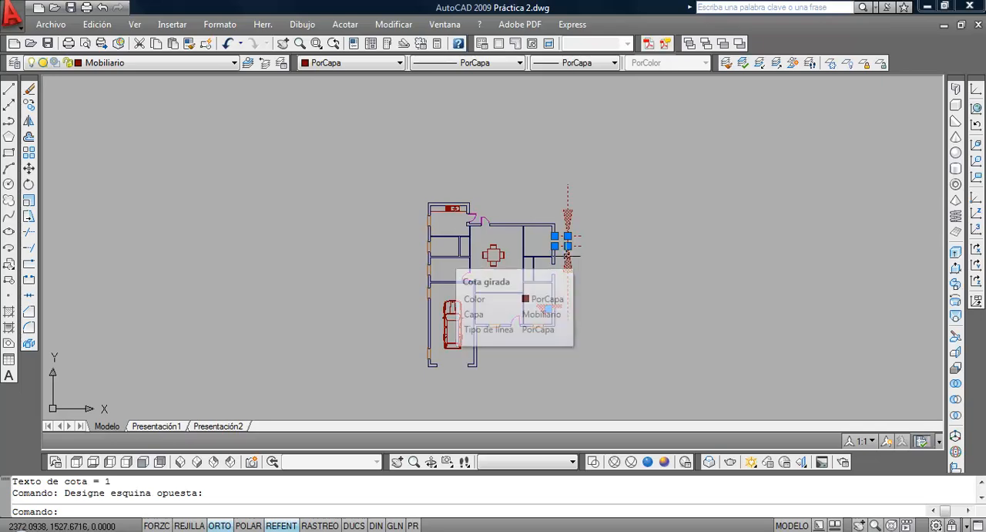
key("Delete")
Try moving only the lower jamb line of the right wall's upper opening down by 0.1, and undo the move
scroll(552, 229, "up", 6)
scroll(566, 282, "up", 10)
mouse_move(565, 282)
middle_mouse_down()
mouse_move(452, 257)
mouse_move(359, 256)
middle_mouse_up()
scroll(381, 243, "down", 5)
scroll(380, 242, "up", 4)
scroll(381, 243, "down", 5)
scroll(381, 244, "up", 2)
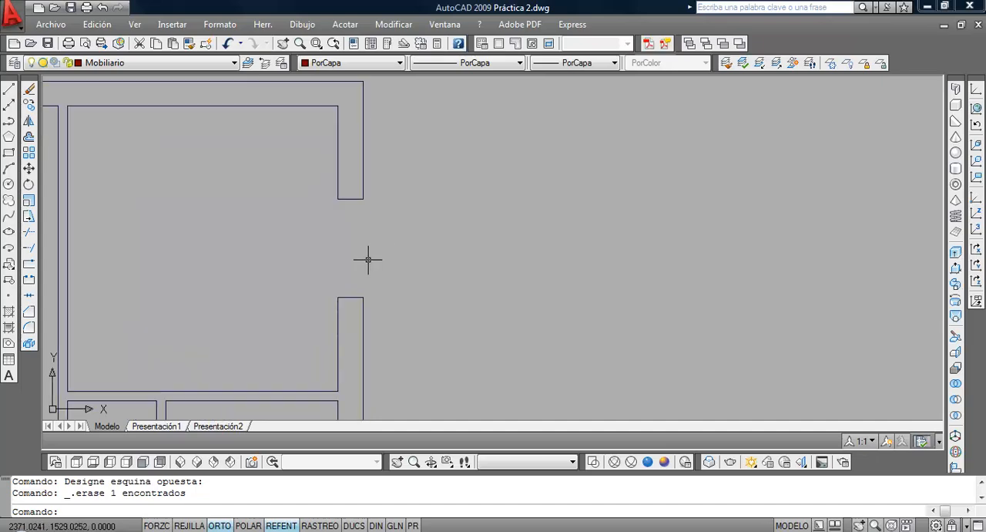
left_click(29, 168)
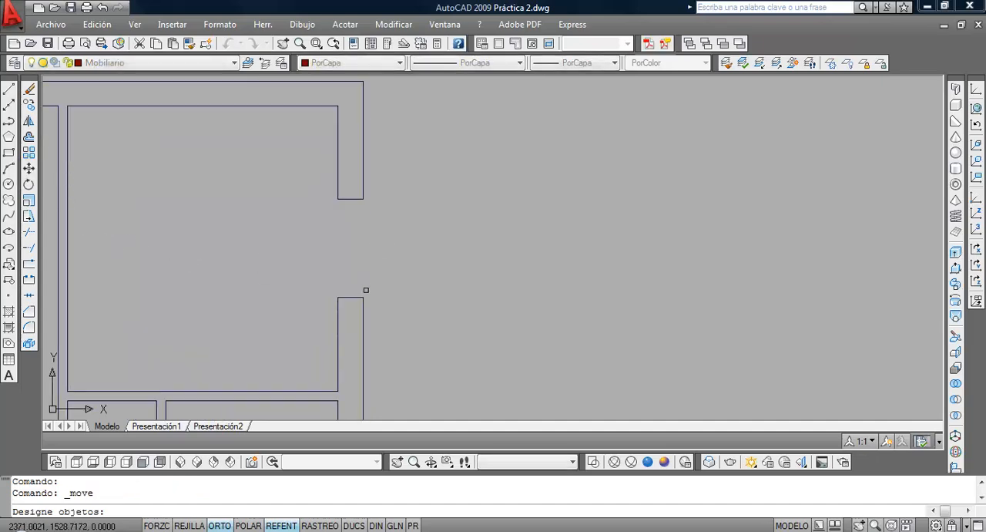
left_click(352, 297)
key("Return")
left_click(418, 266)
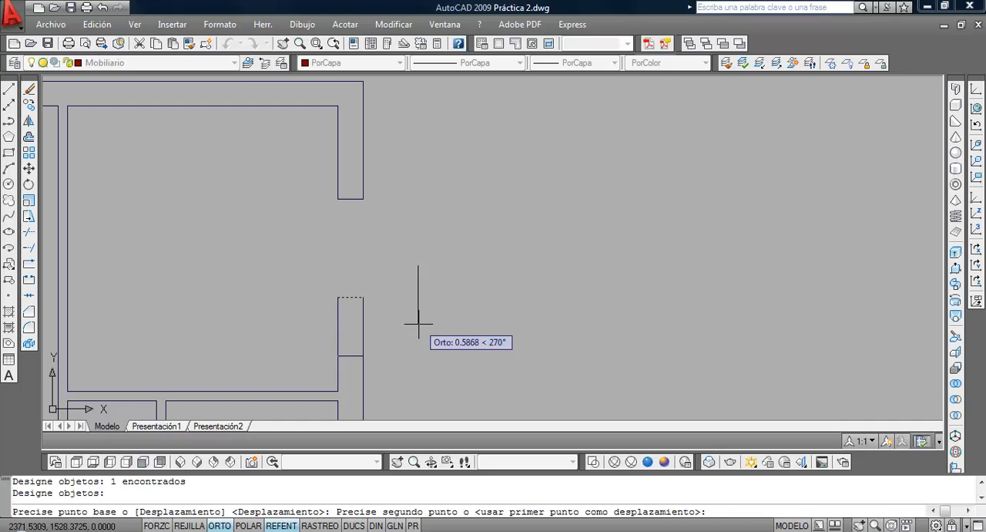
type(".1")
key("Return")
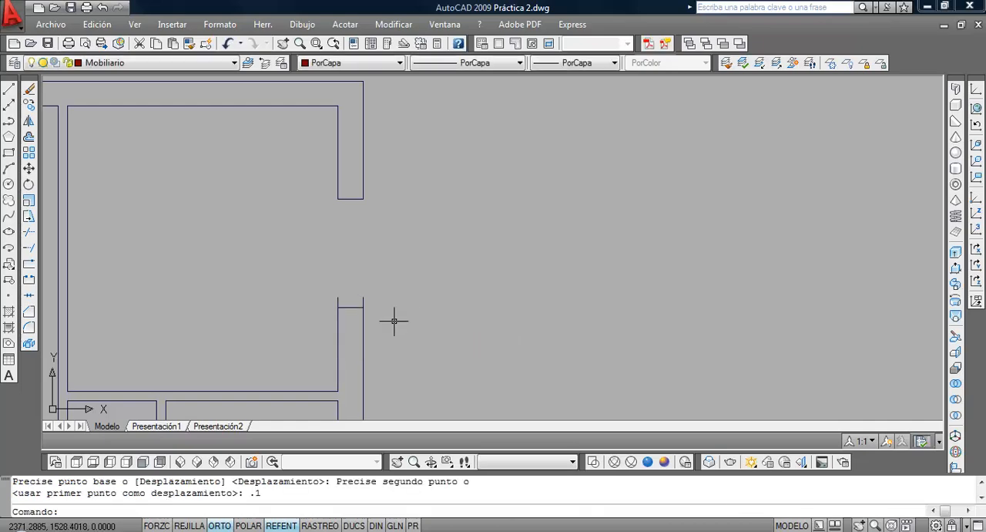
left_click(228, 44)
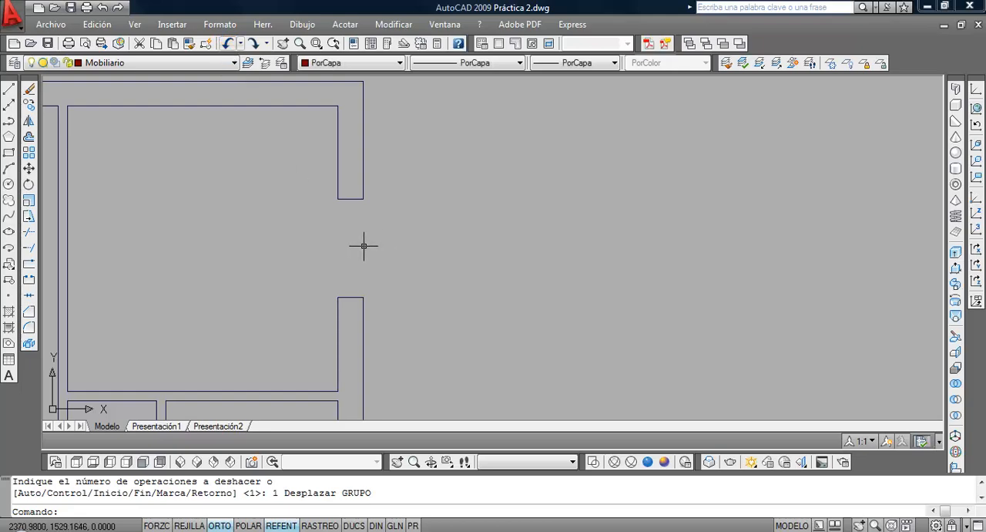
Stretch the wall end below the right wall's upper opening down by 0.1, selecting its three lines with a crossing window
left_click(29, 217)
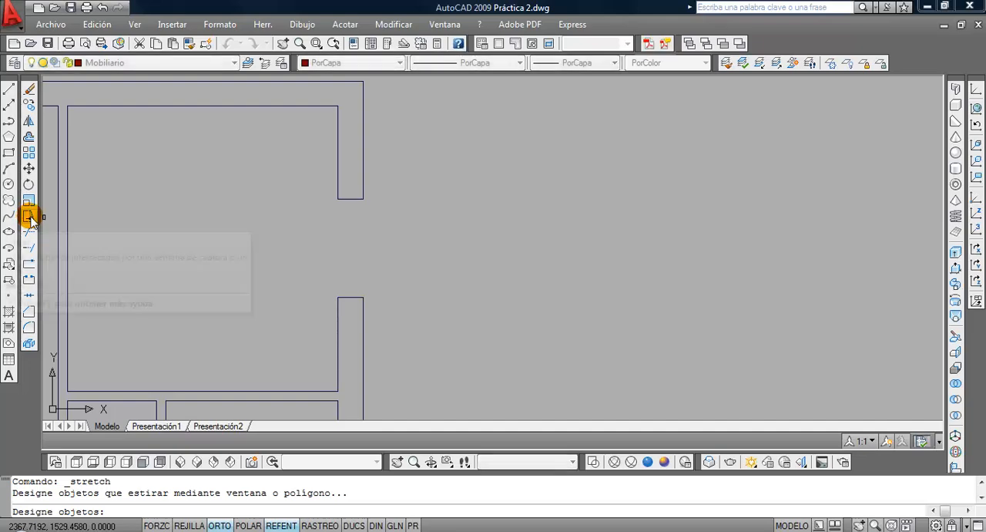
left_click(380, 282)
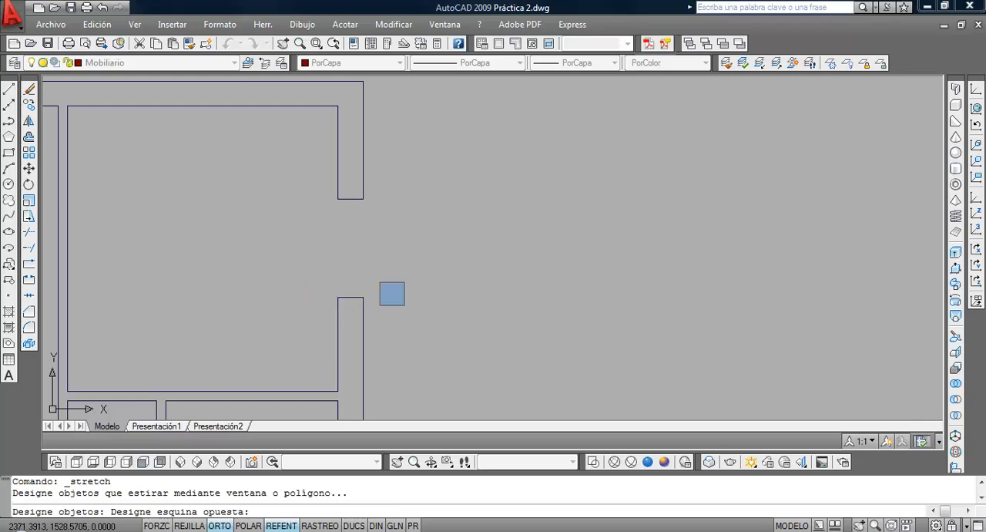
left_click(407, 307)
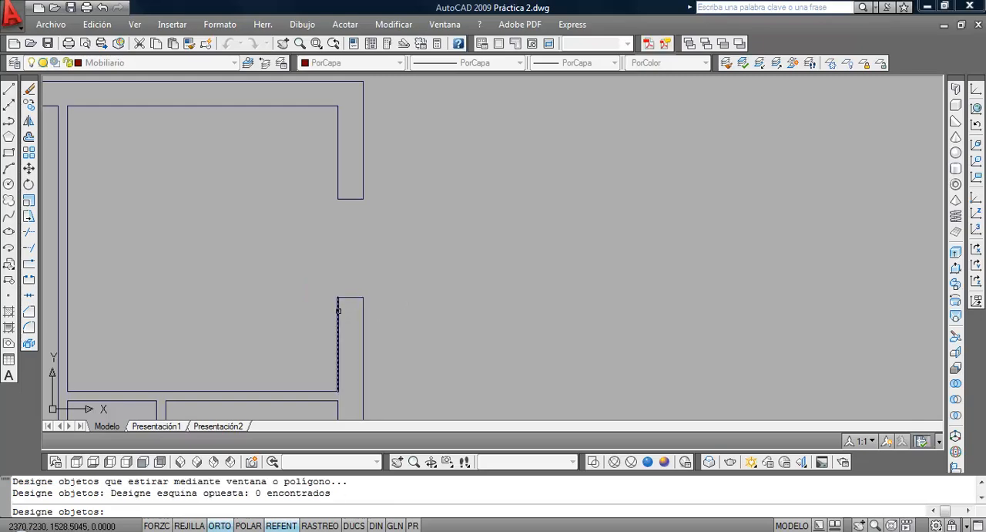
left_click(387, 286)
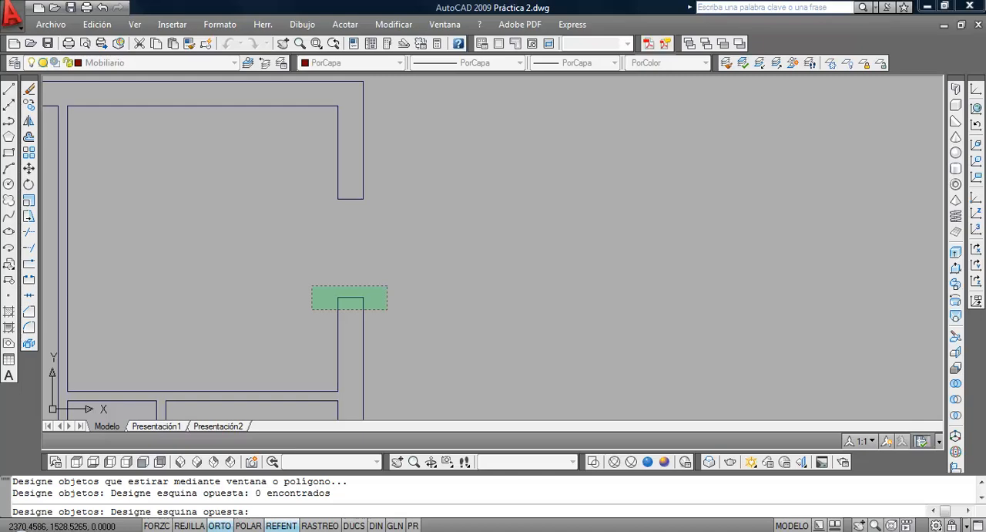
left_click(312, 309)
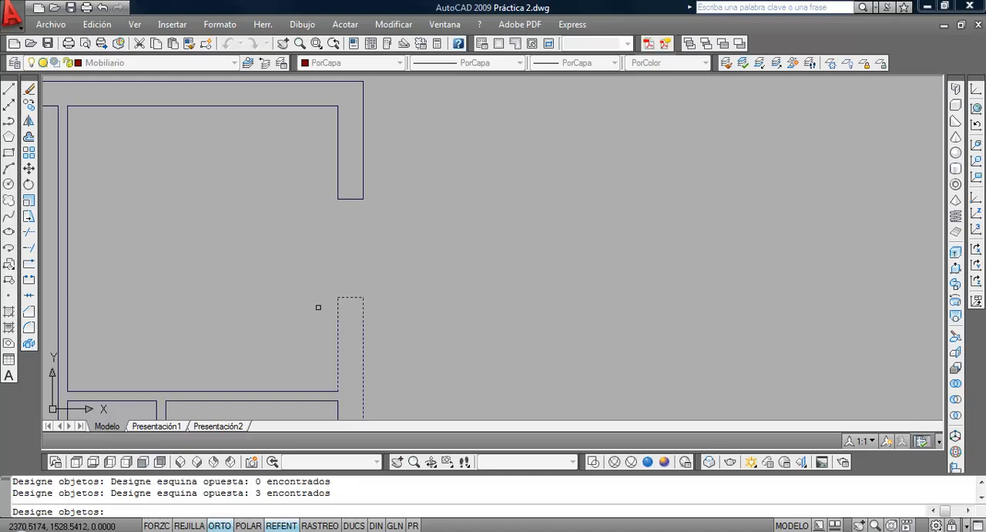
key("Return")
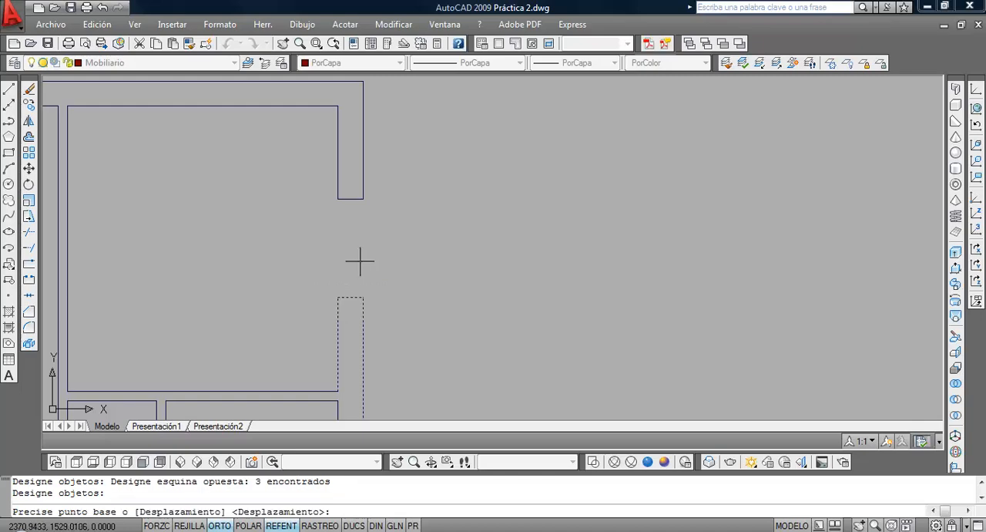
left_click(429, 207)
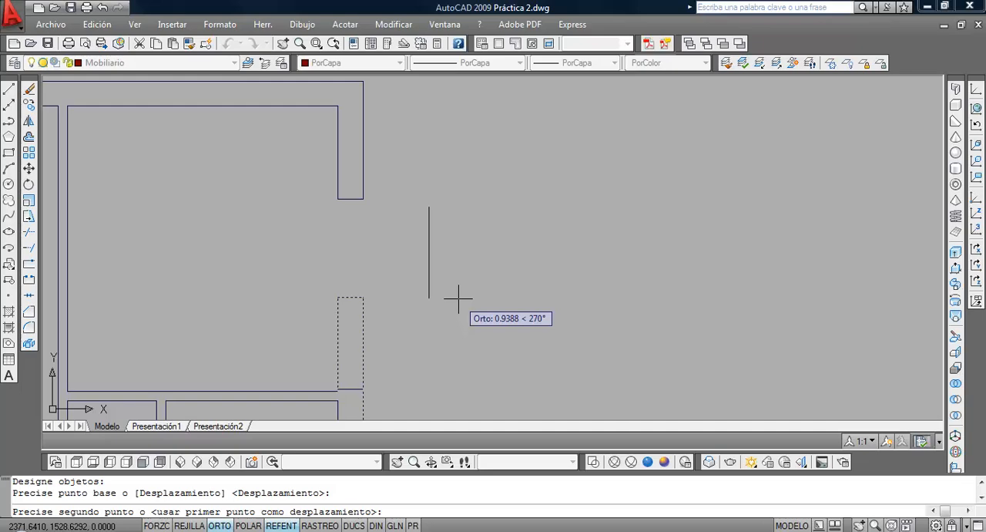
type(".1")
key("Return")
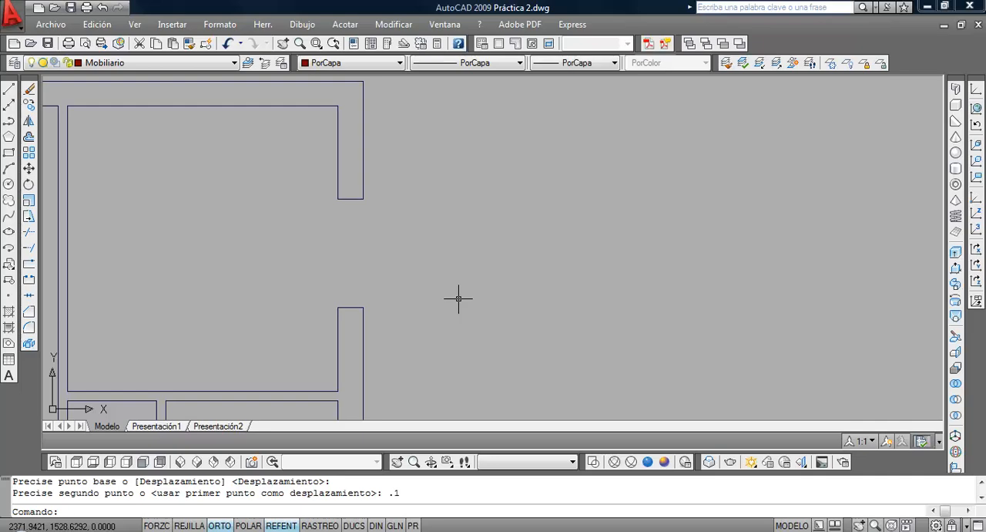
Check the stretched upper opening in the right outer wall with a vertical linear dimension, and erase that dimension
left_click(346, 24)
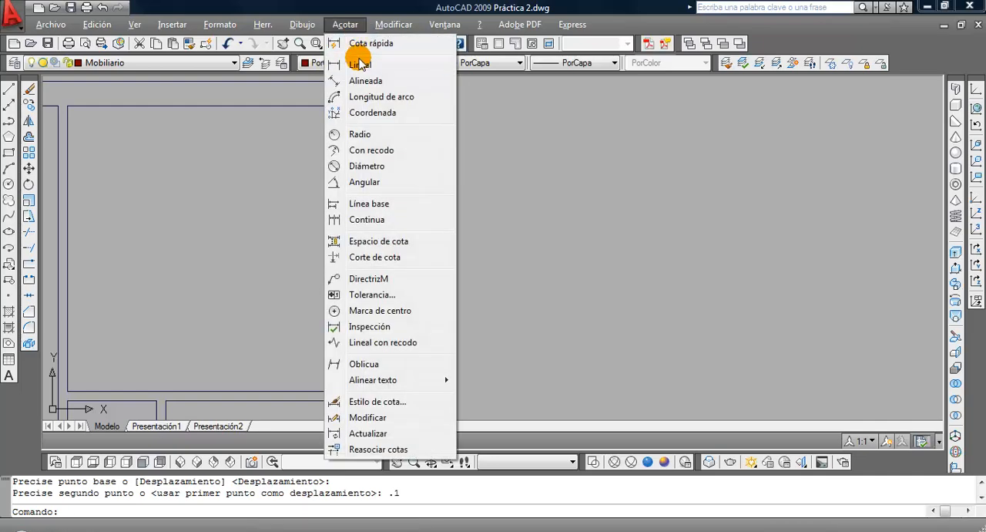
left_click(359, 64)
left_click(362, 199)
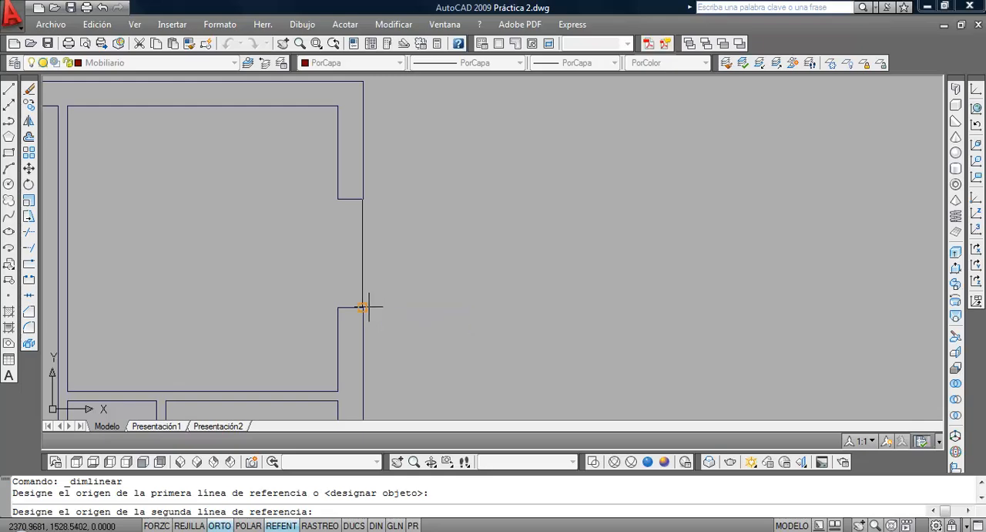
left_click(363, 307)
left_click(486, 299)
scroll(513, 302, "down", 5)
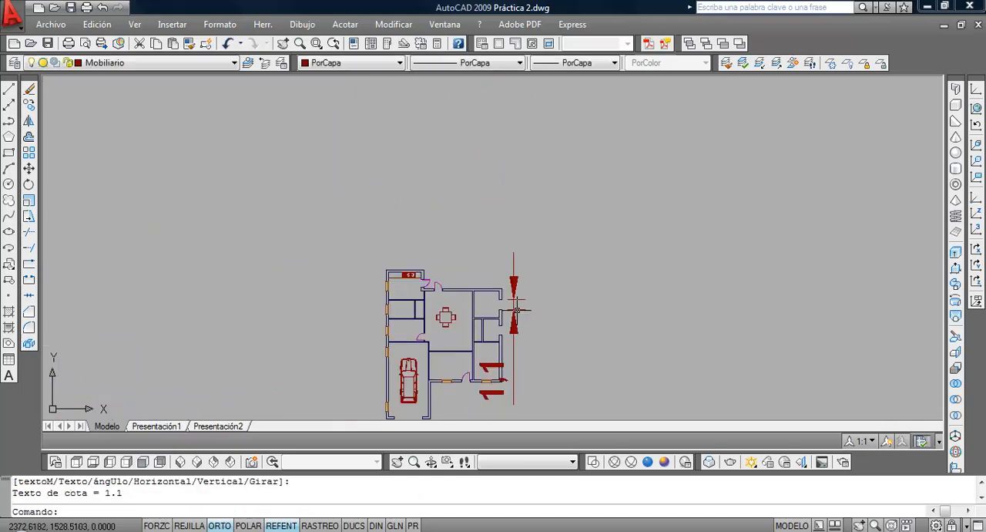
scroll(463, 304, "up", 5)
left_click(454, 303)
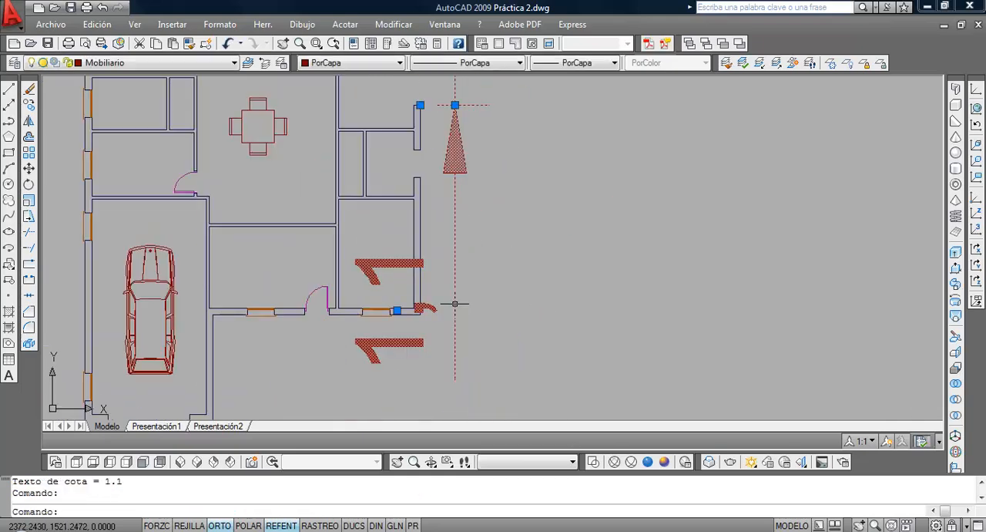
key("Delete")
Stretch the wall end below the right wall's upper opening up by 0.1, selecting its three lines with a crossing window
scroll(440, 191, "up", 2)
middle_click_drag(440, 192, 410, 364)
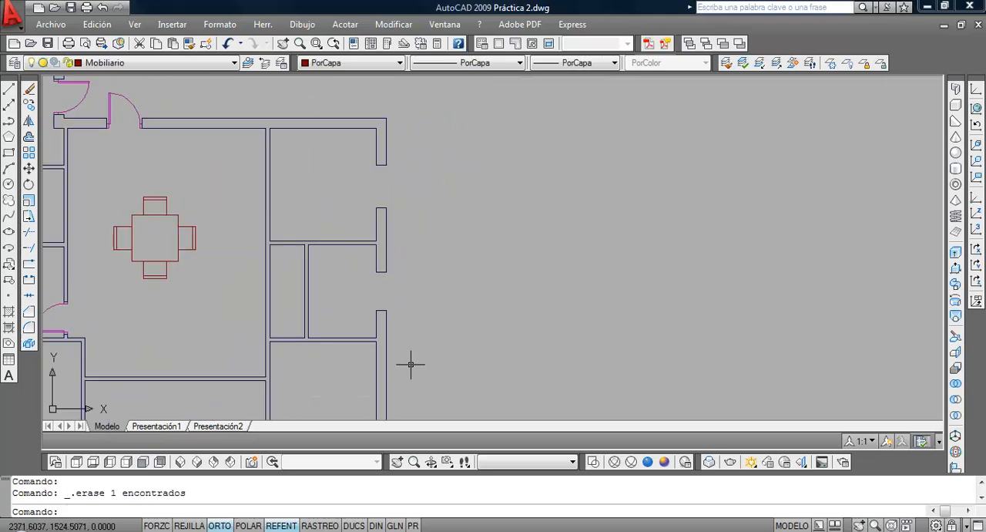
scroll(346, 216, "up", 2)
middle_click_drag(346, 216, 359, 272)
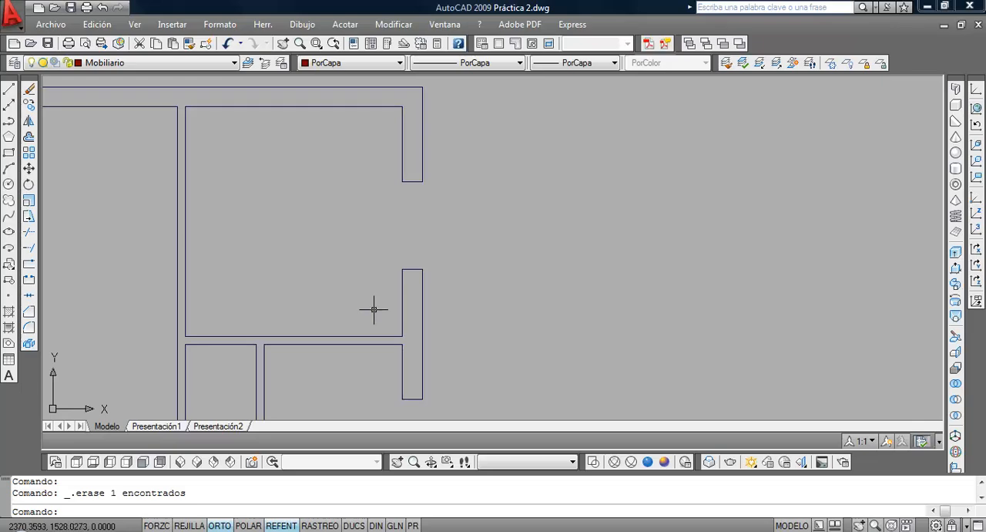
left_click(29, 216)
left_click(458, 246)
left_click(347, 294)
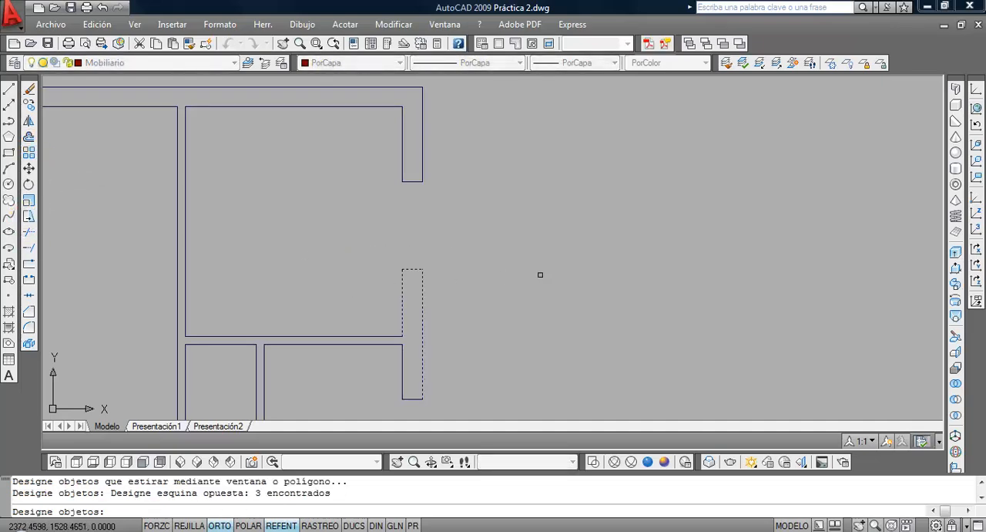
key("Return")
left_click(538, 307)
type(".1")
key("Return")
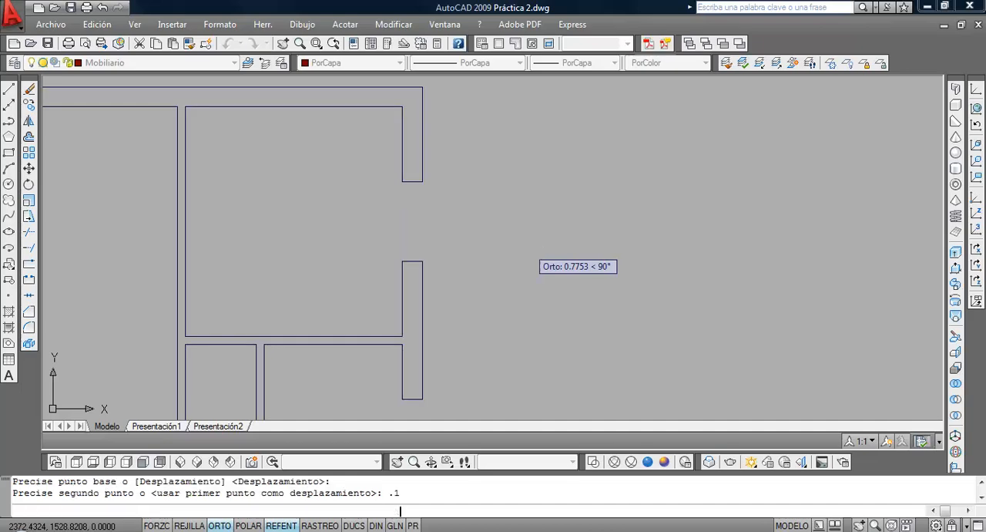
Switch to Vivienda.pdf in Acrobat, fit the whole page in view, and enlarge the plan to examine its doors and furniture
scroll(503, 290, "down", 6)
middle_click_drag(374, 330, 422, 233)
scroll(396, 259, "up", 1)
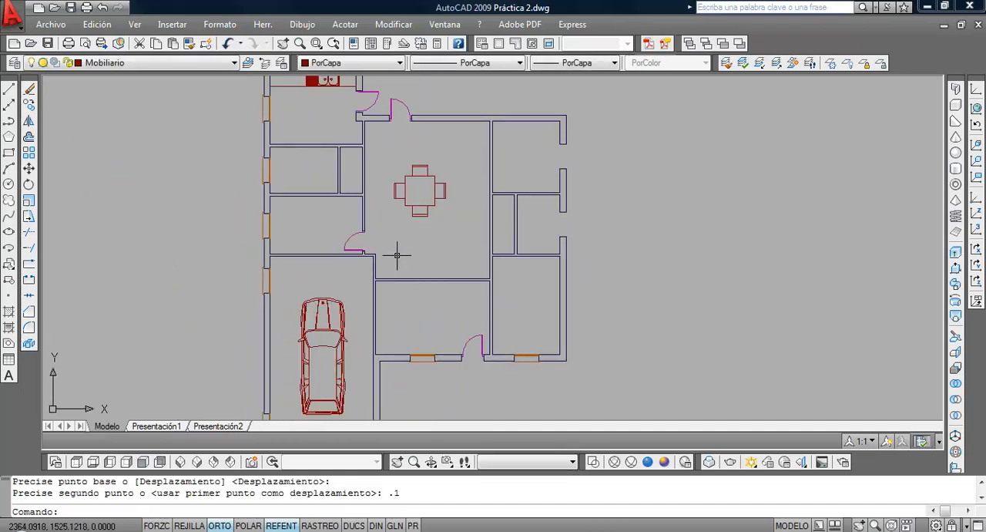
middle_click_drag(395, 258, 391, 283)
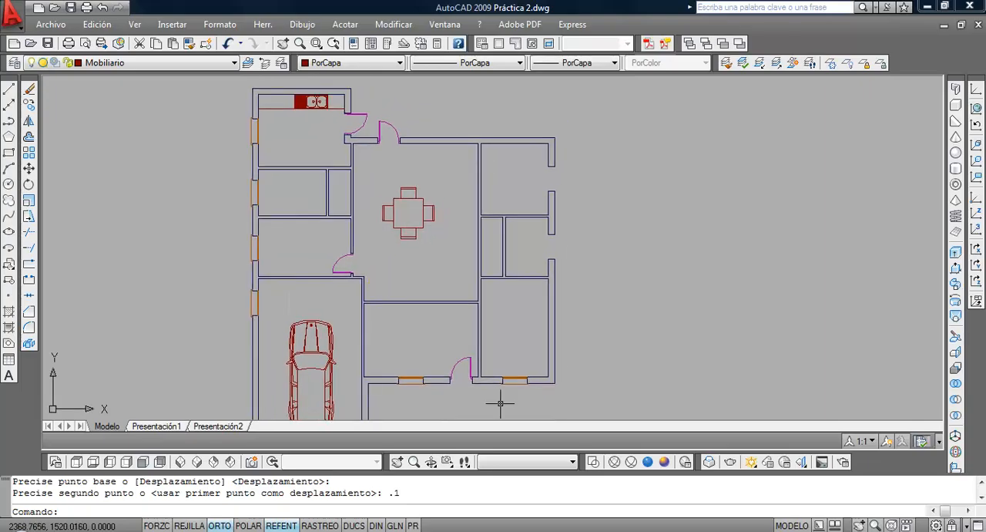
key("alt+Tab")
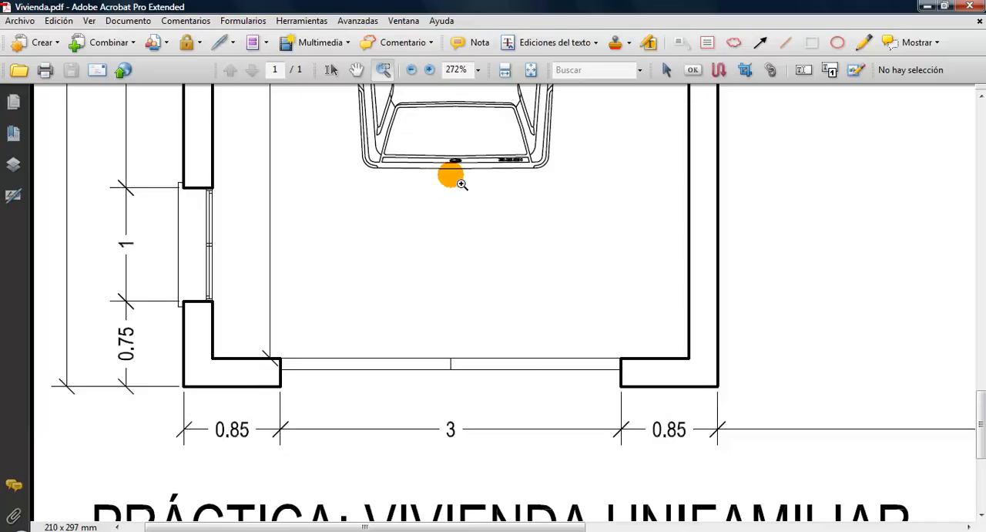
left_click(530, 70)
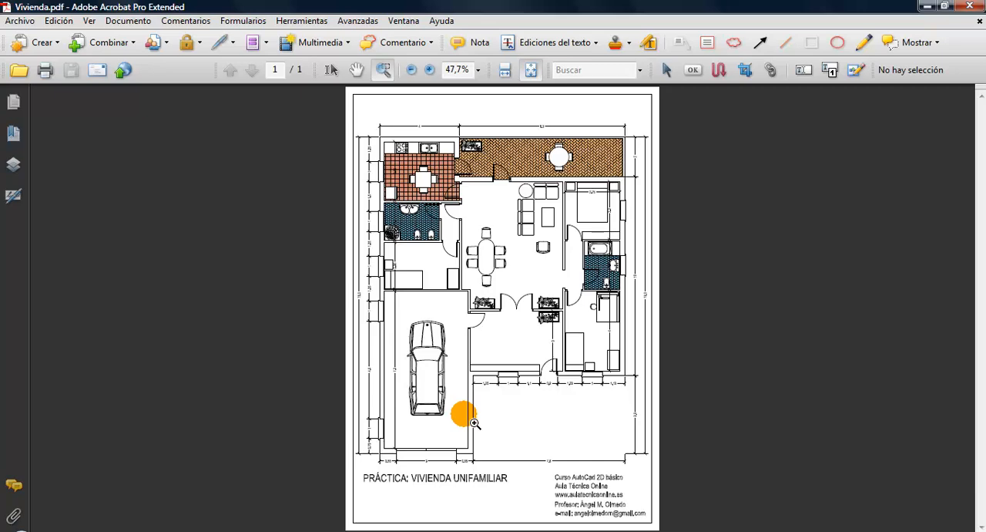
left_click(429, 175)
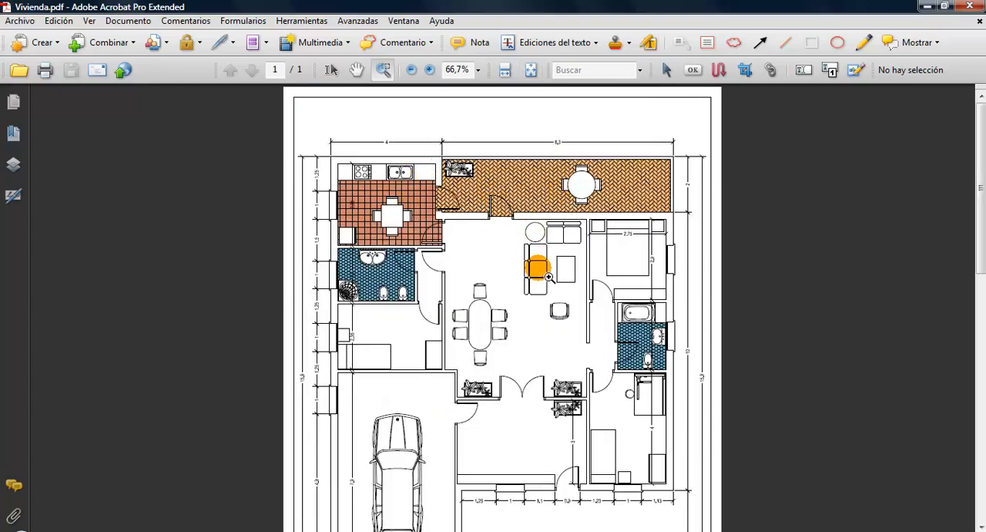